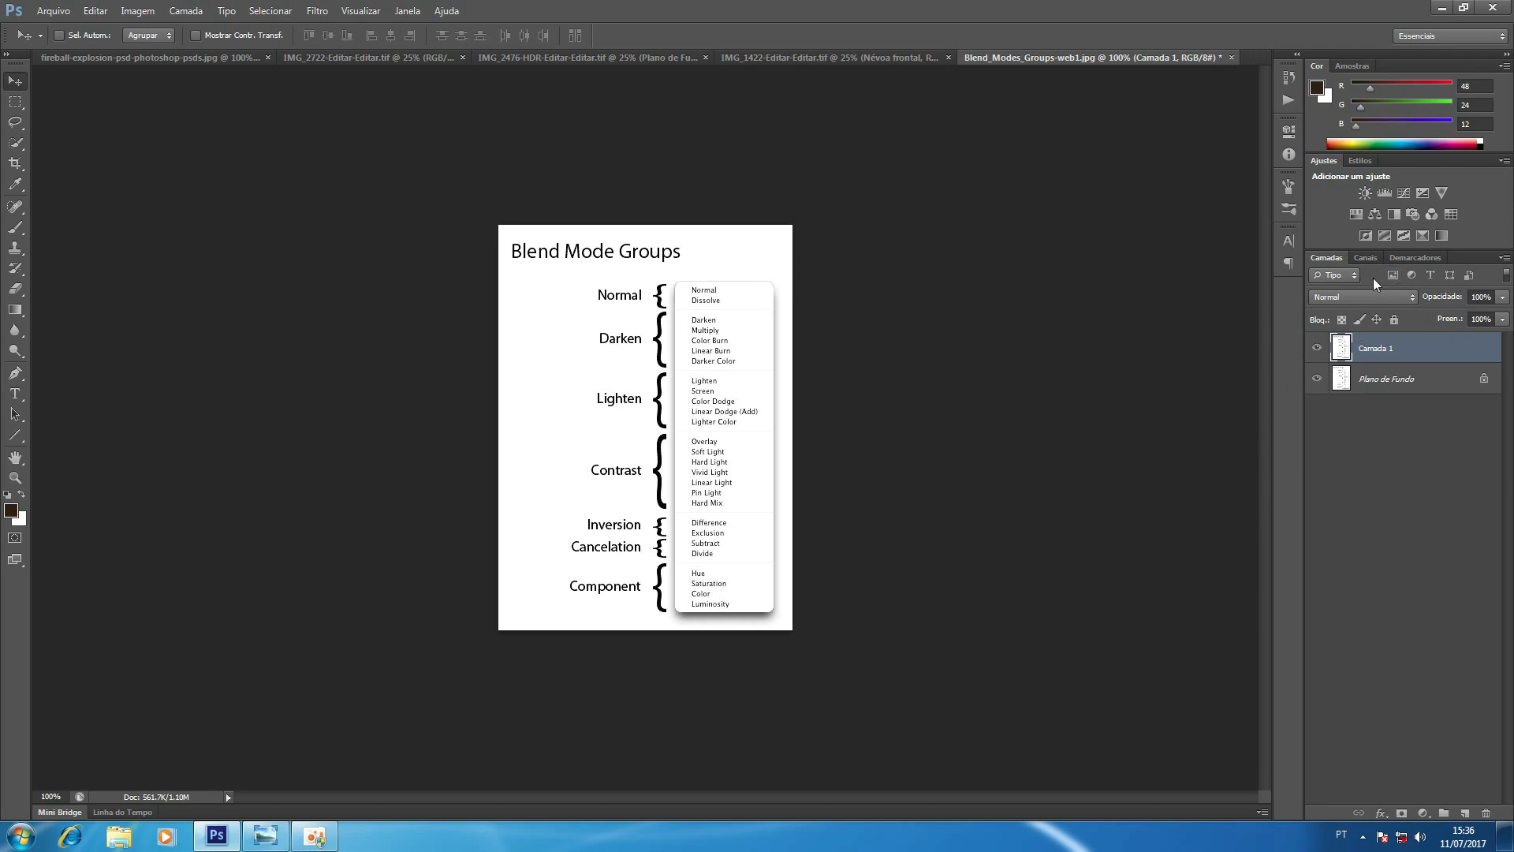
{"action": "left_click", "coordinate": [1353, 305]}
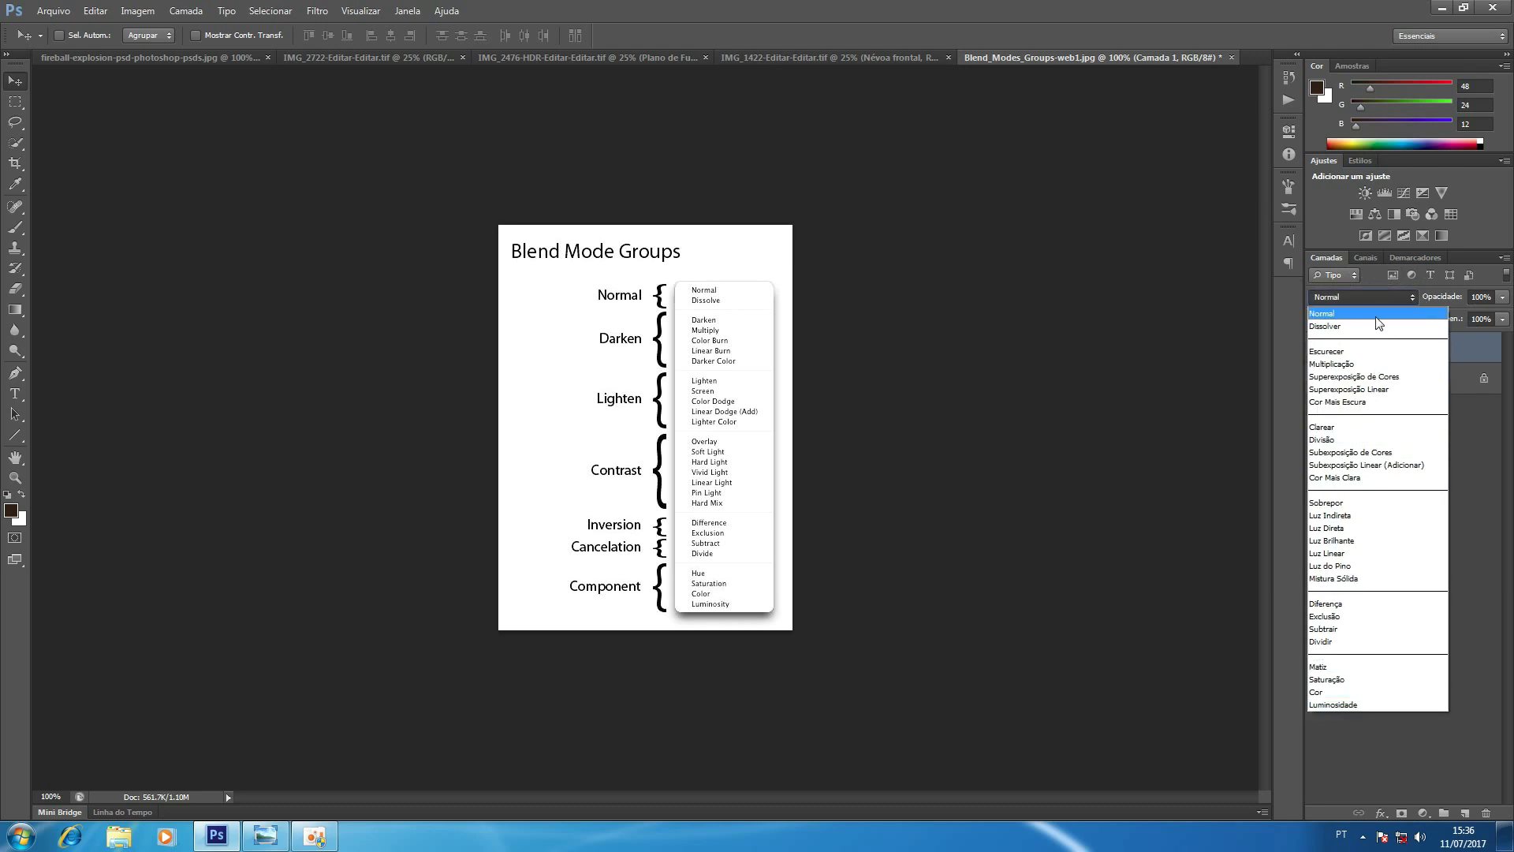
{"action": "left_click", "coordinate": [1464, 355]}
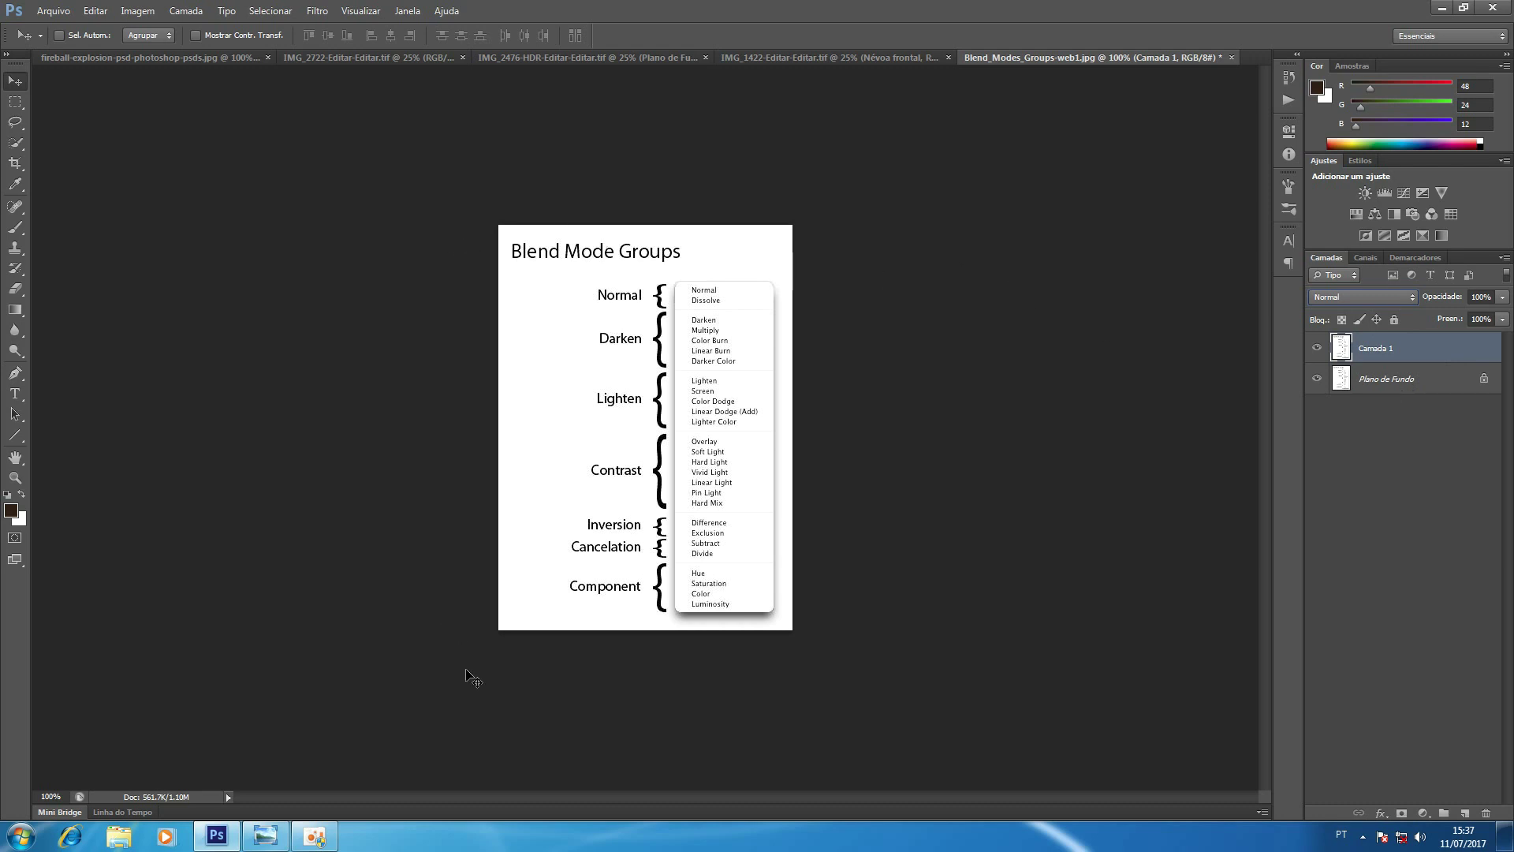
{"action": "left_click", "coordinate": [1379, 298]}
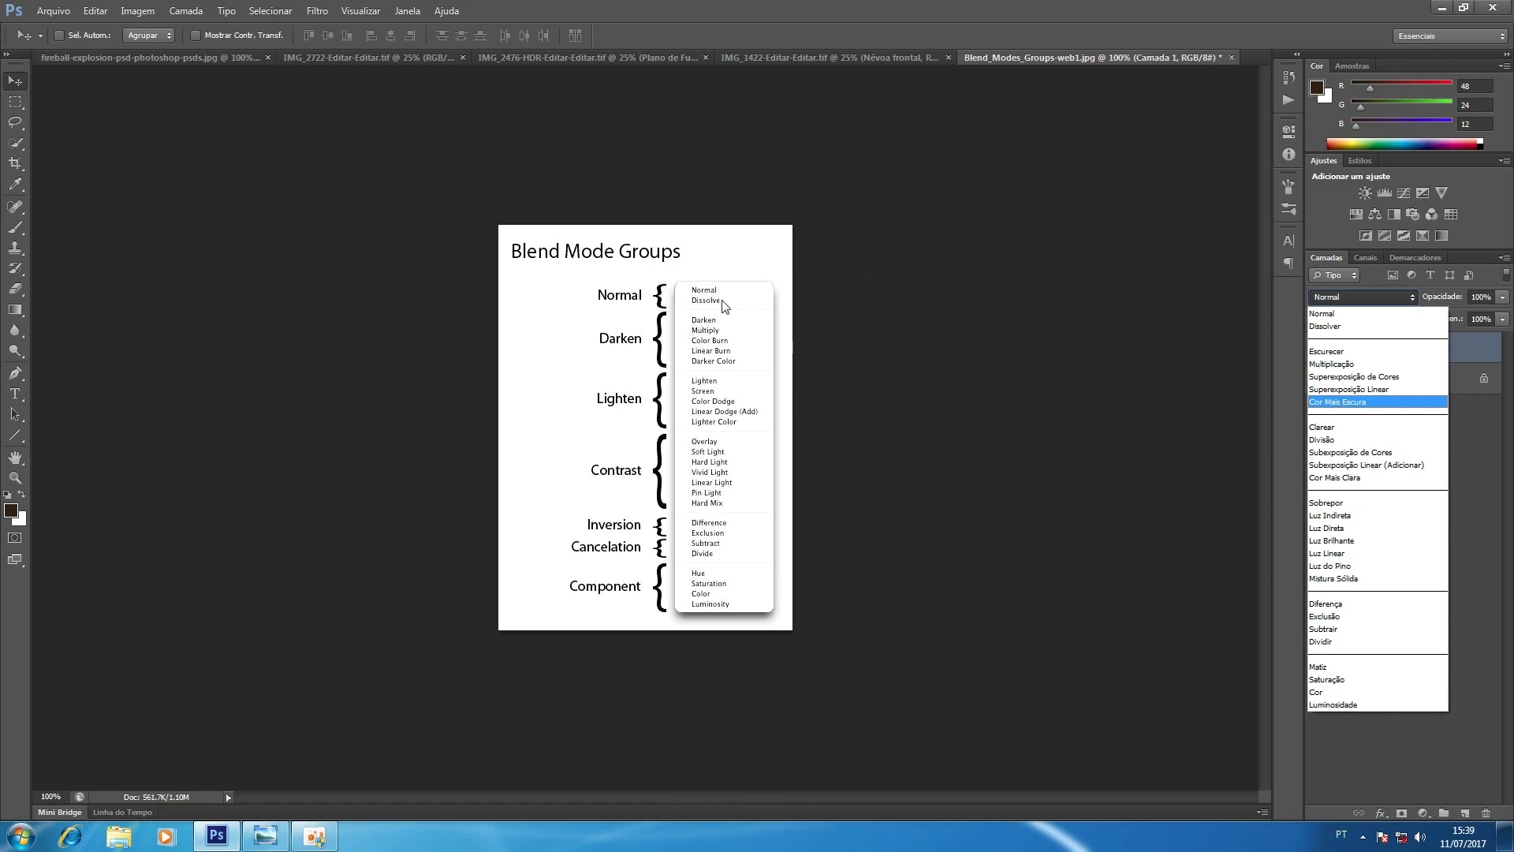
{"action": "key", "text": "Escape"}
Switch to the IMG_2722-Editar-Editar.tif photo and add a solid colour fill layer in reddish brown 90370a.
{"action": "left_click", "coordinate": [379, 57]}
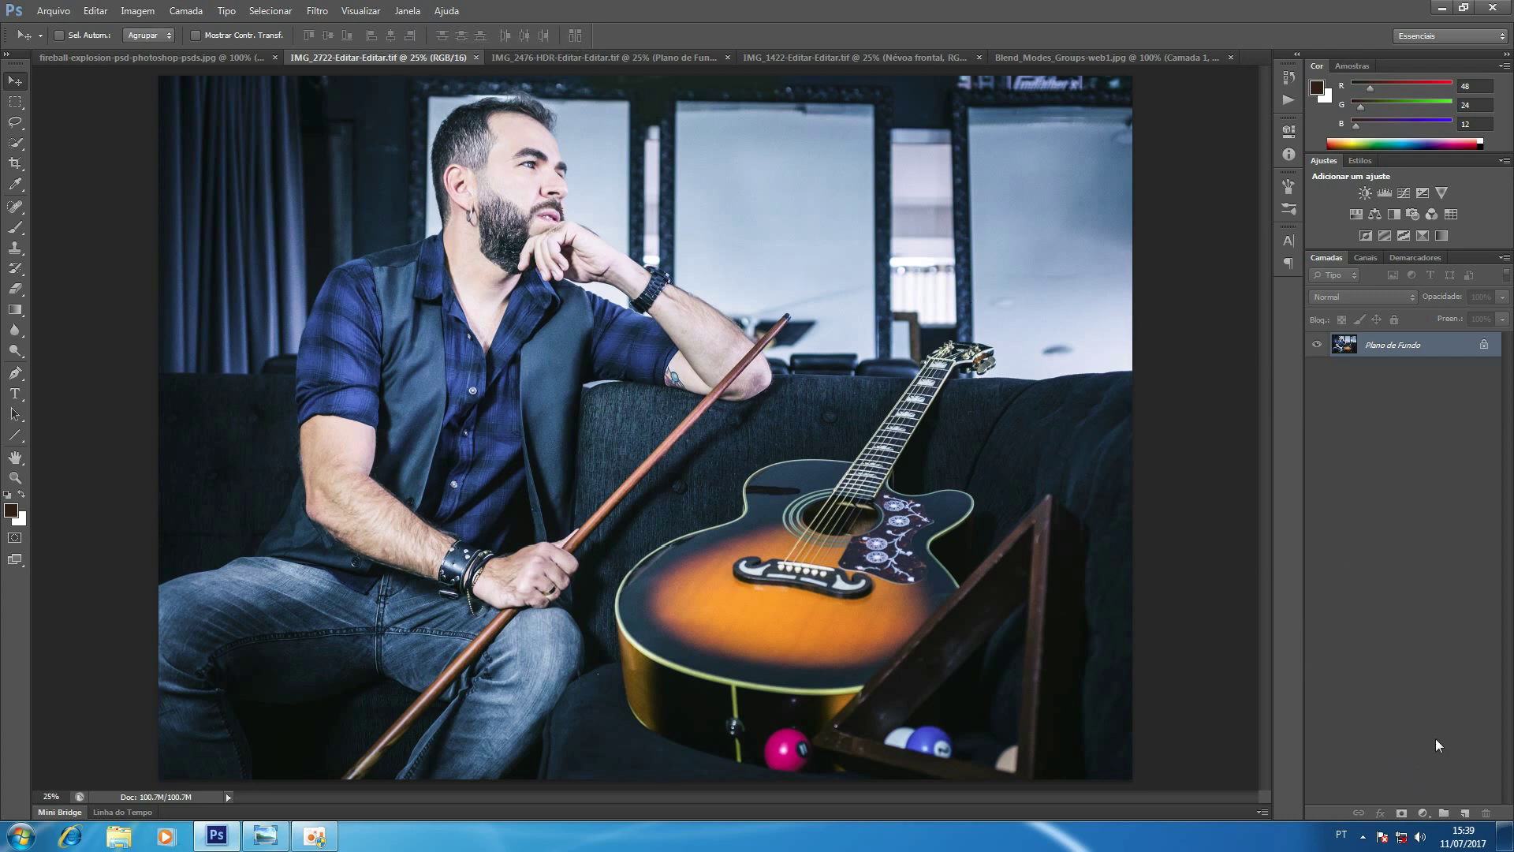
{"action": "left_click", "coordinate": [1423, 813]}
{"action": "left_click", "coordinate": [1425, 467]}
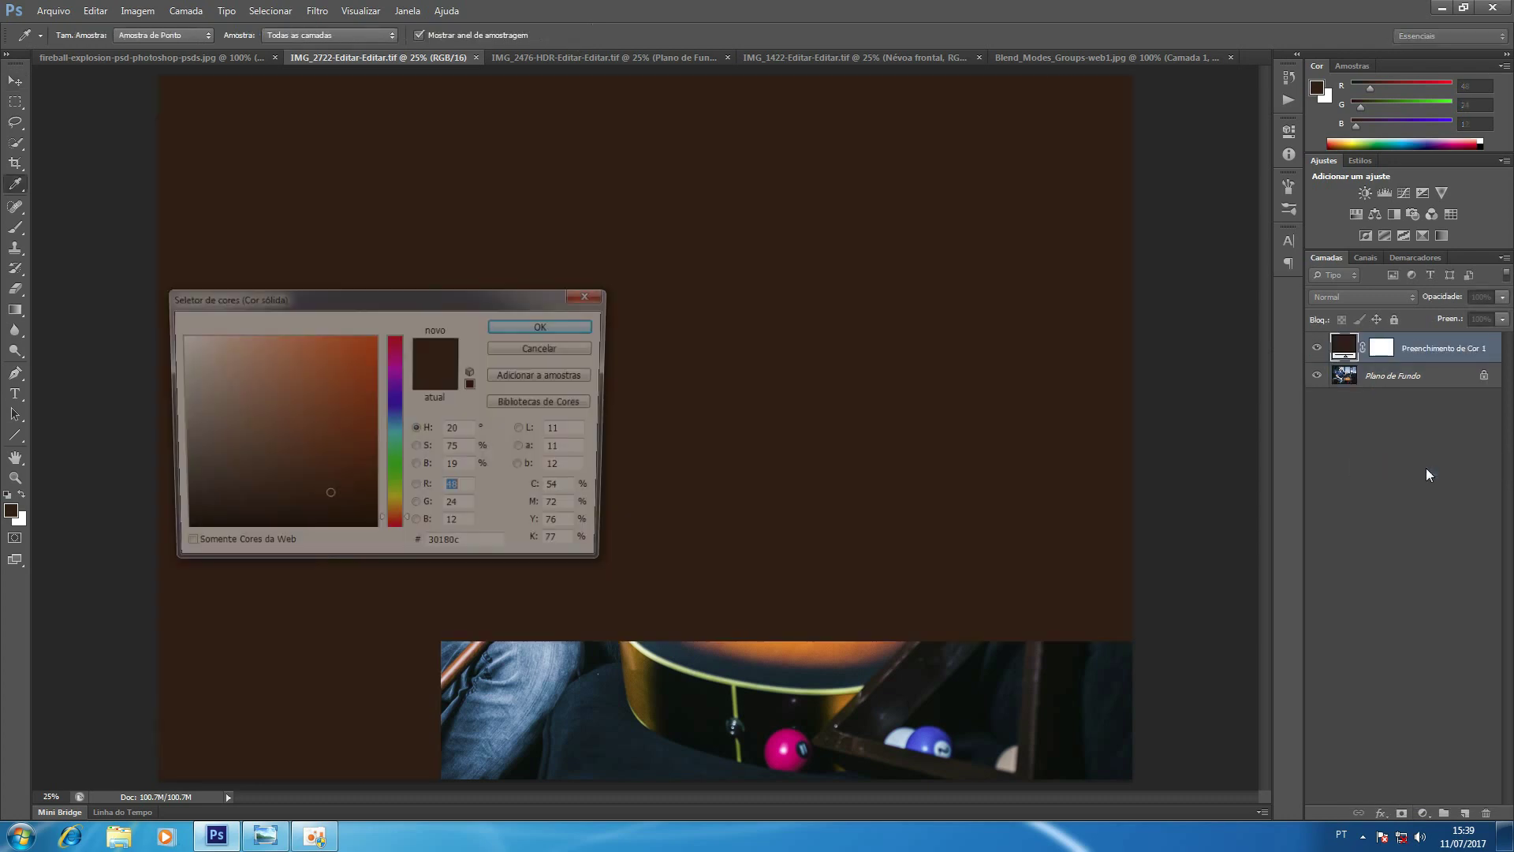
{"action": "left_click", "coordinate": [363, 372]}
{"action": "left_click", "coordinate": [362, 422]}
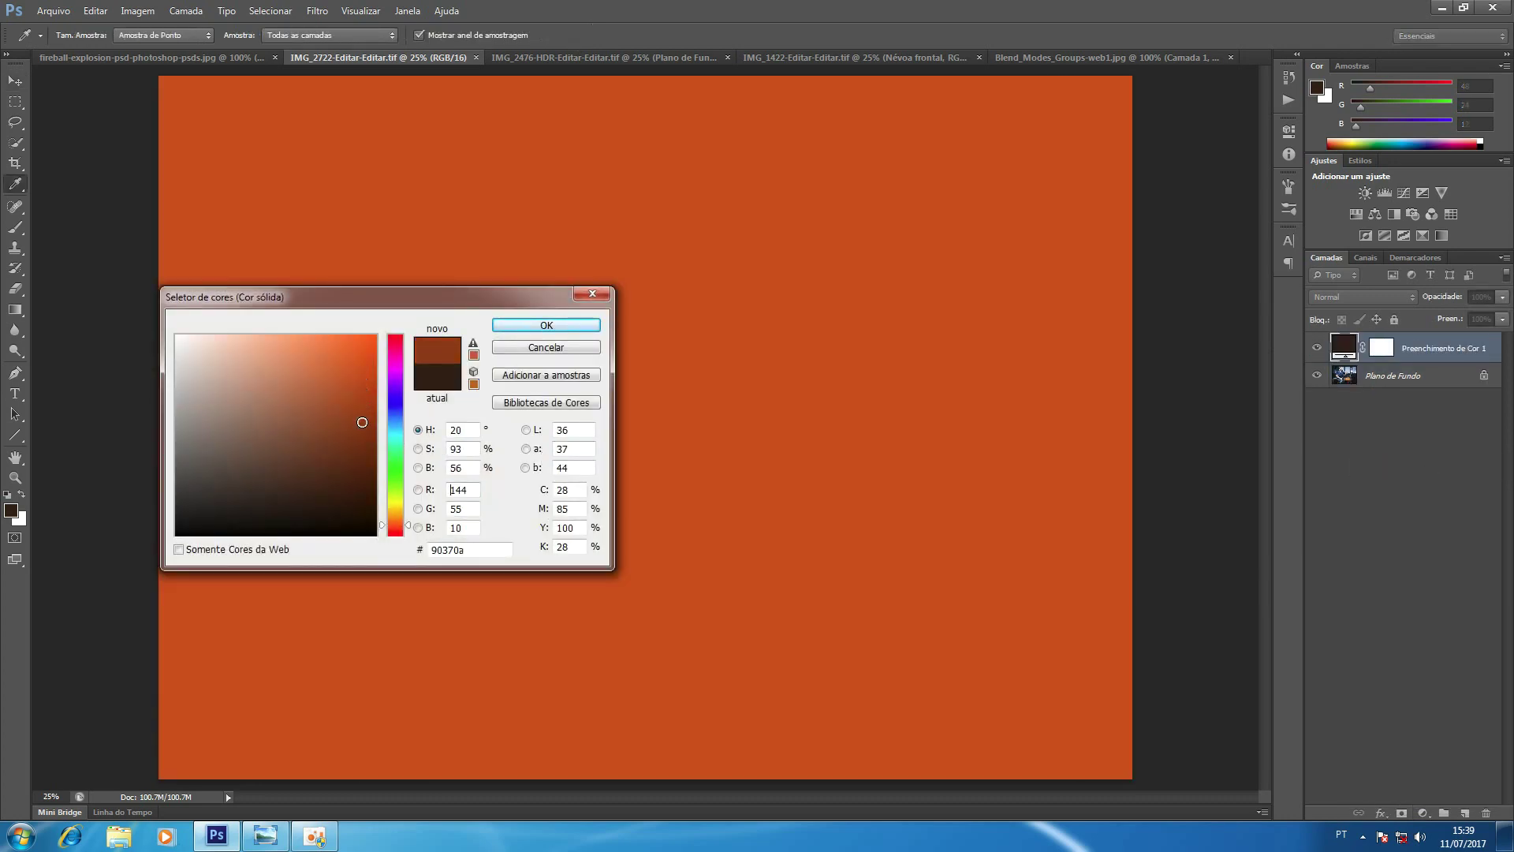
{"action": "left_click", "coordinate": [547, 328]}
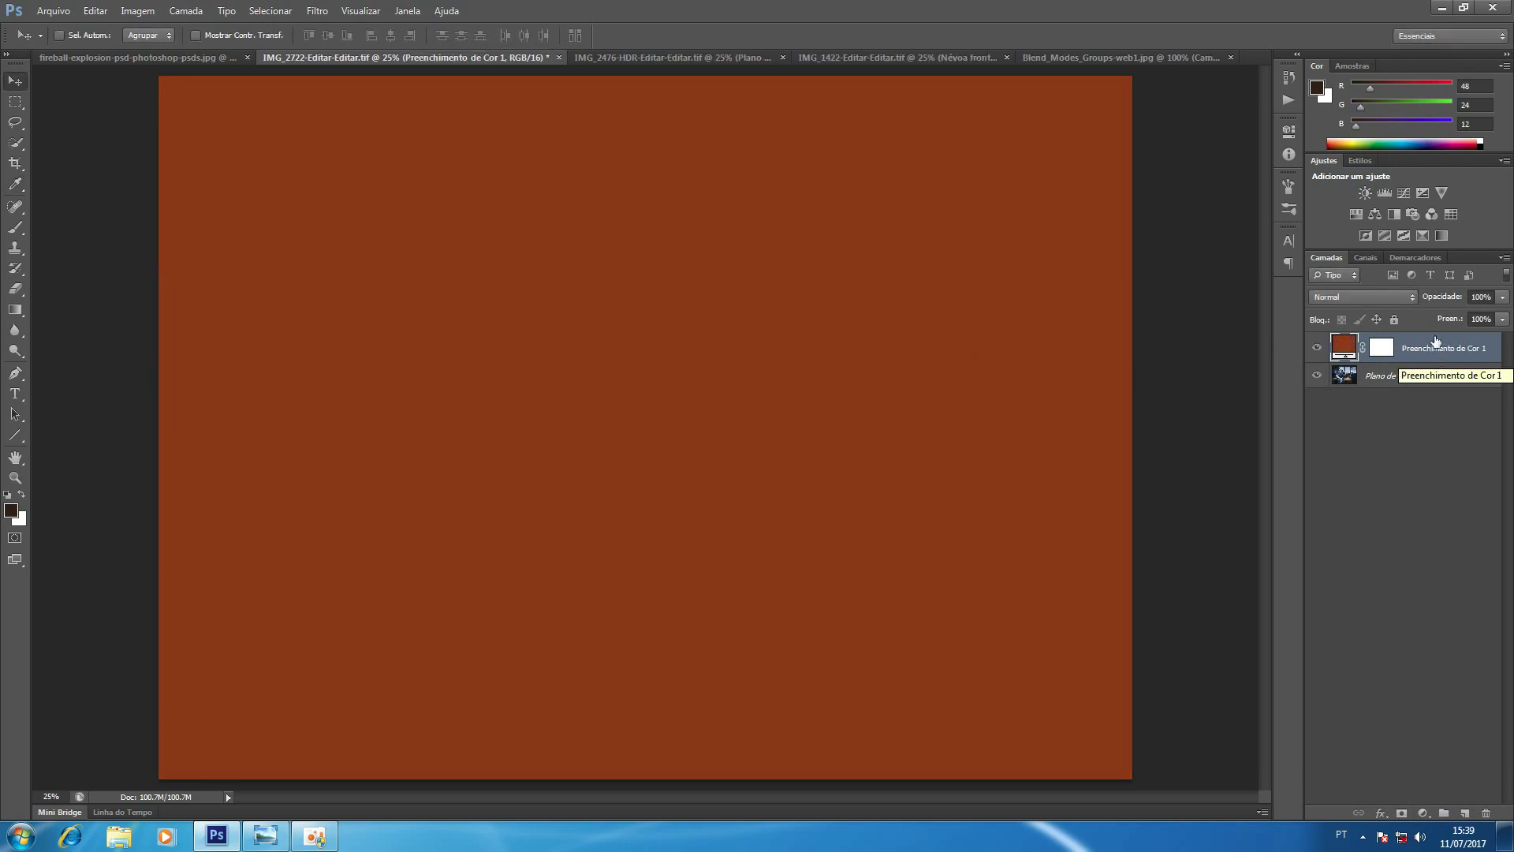
Choose the Normal blend mode for the brown fill layer and set its opacity to 50%.
{"action": "left_click", "coordinate": [1386, 297]}
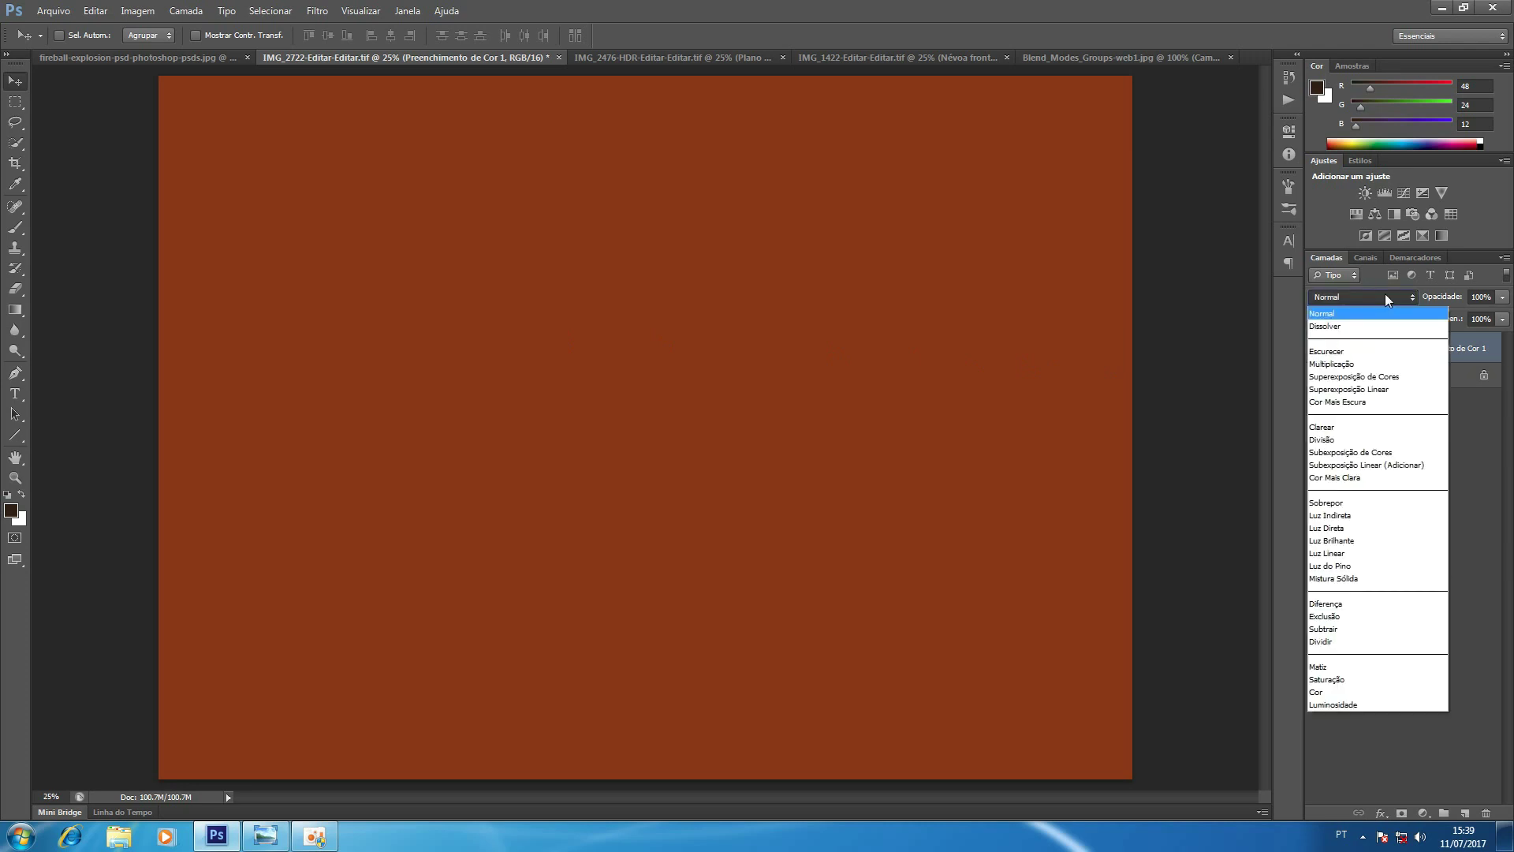
{"action": "left_click", "coordinate": [1385, 313]}
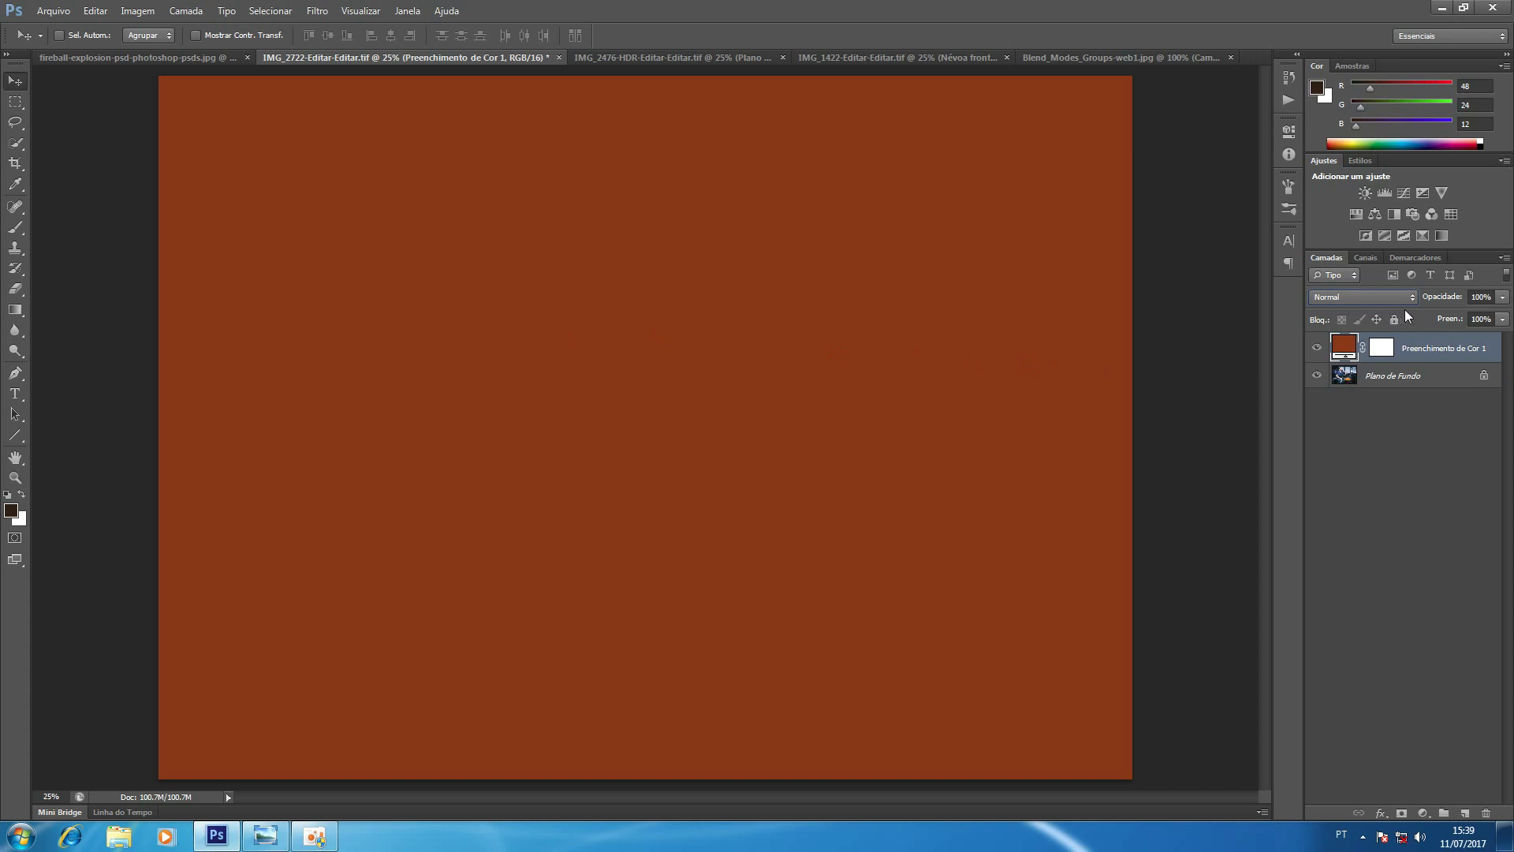
{"action": "left_click", "coordinate": [1490, 297]}
{"action": "double_click", "coordinate": [1490, 297]}
{"action": "type", "text": "50"}
{"action": "key", "text": "Return"}
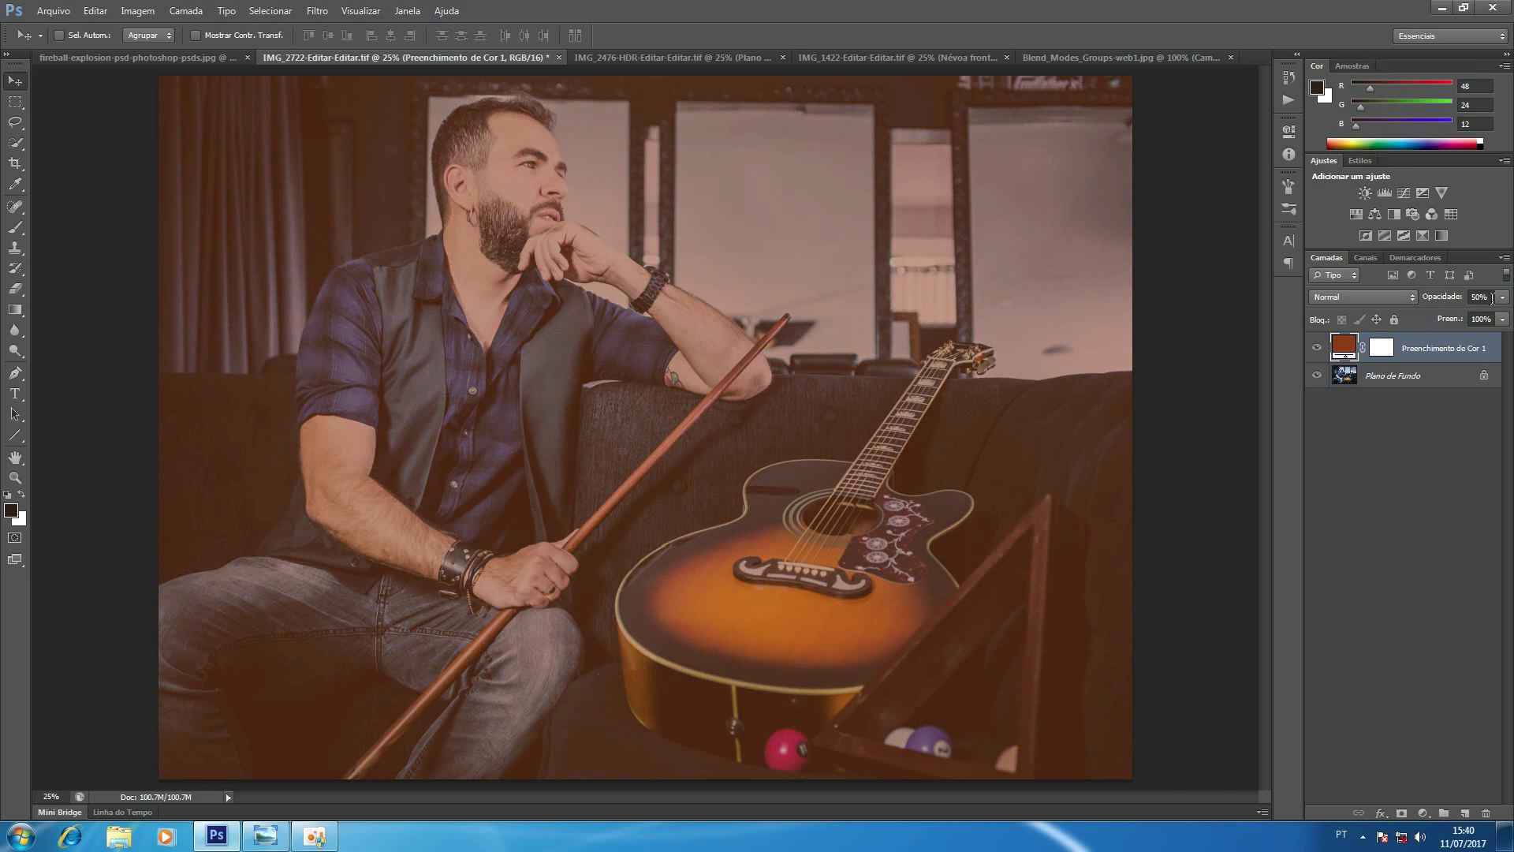
Change the fill layer's blend mode to Dissolver and set its opacity to 100%.
{"action": "left_click", "coordinate": [1388, 300]}
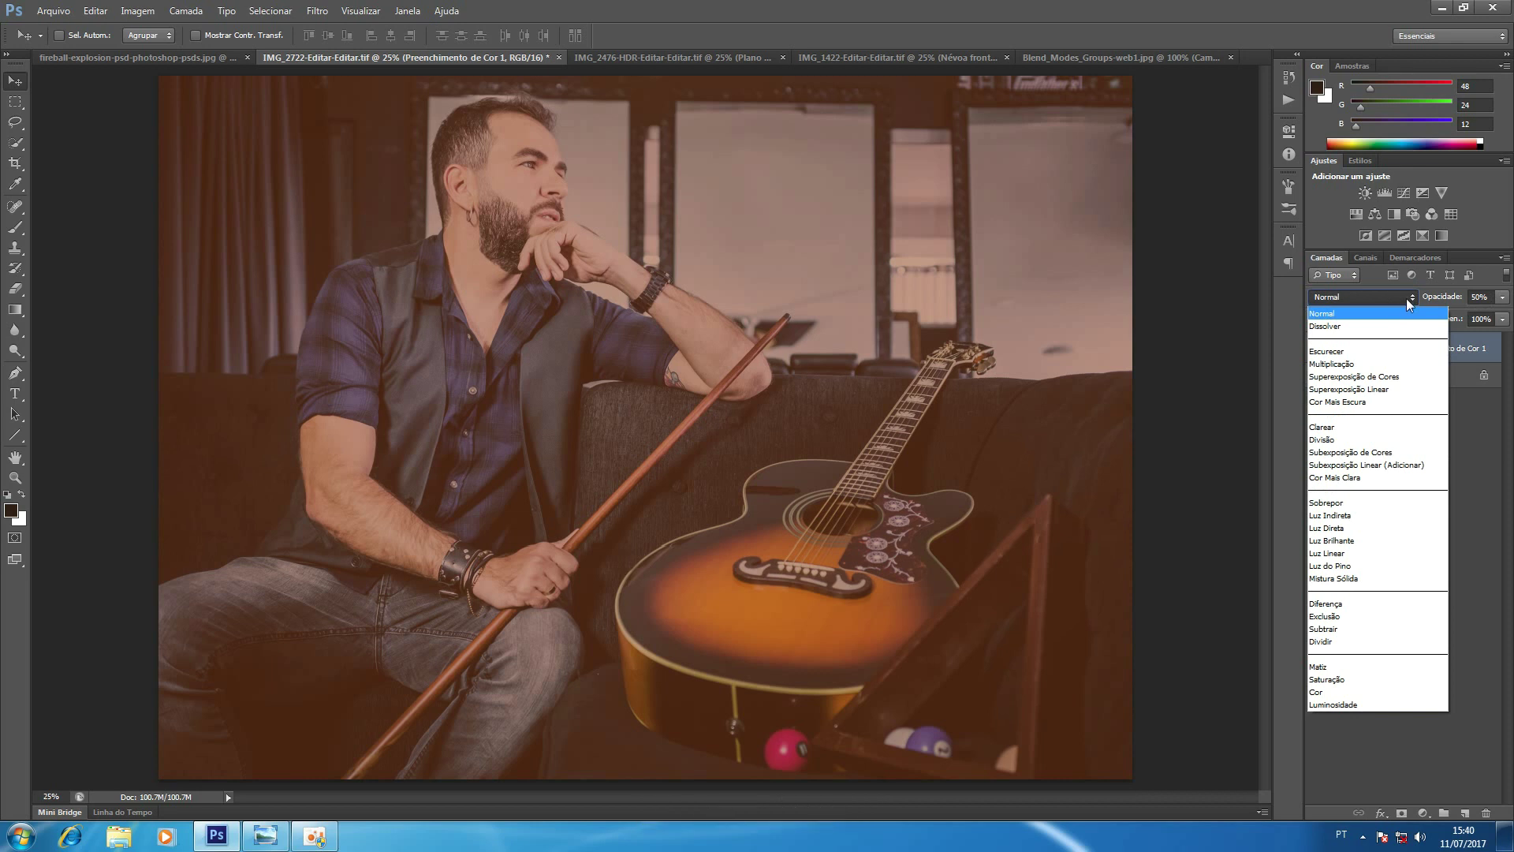
{"action": "left_click", "coordinate": [1335, 327]}
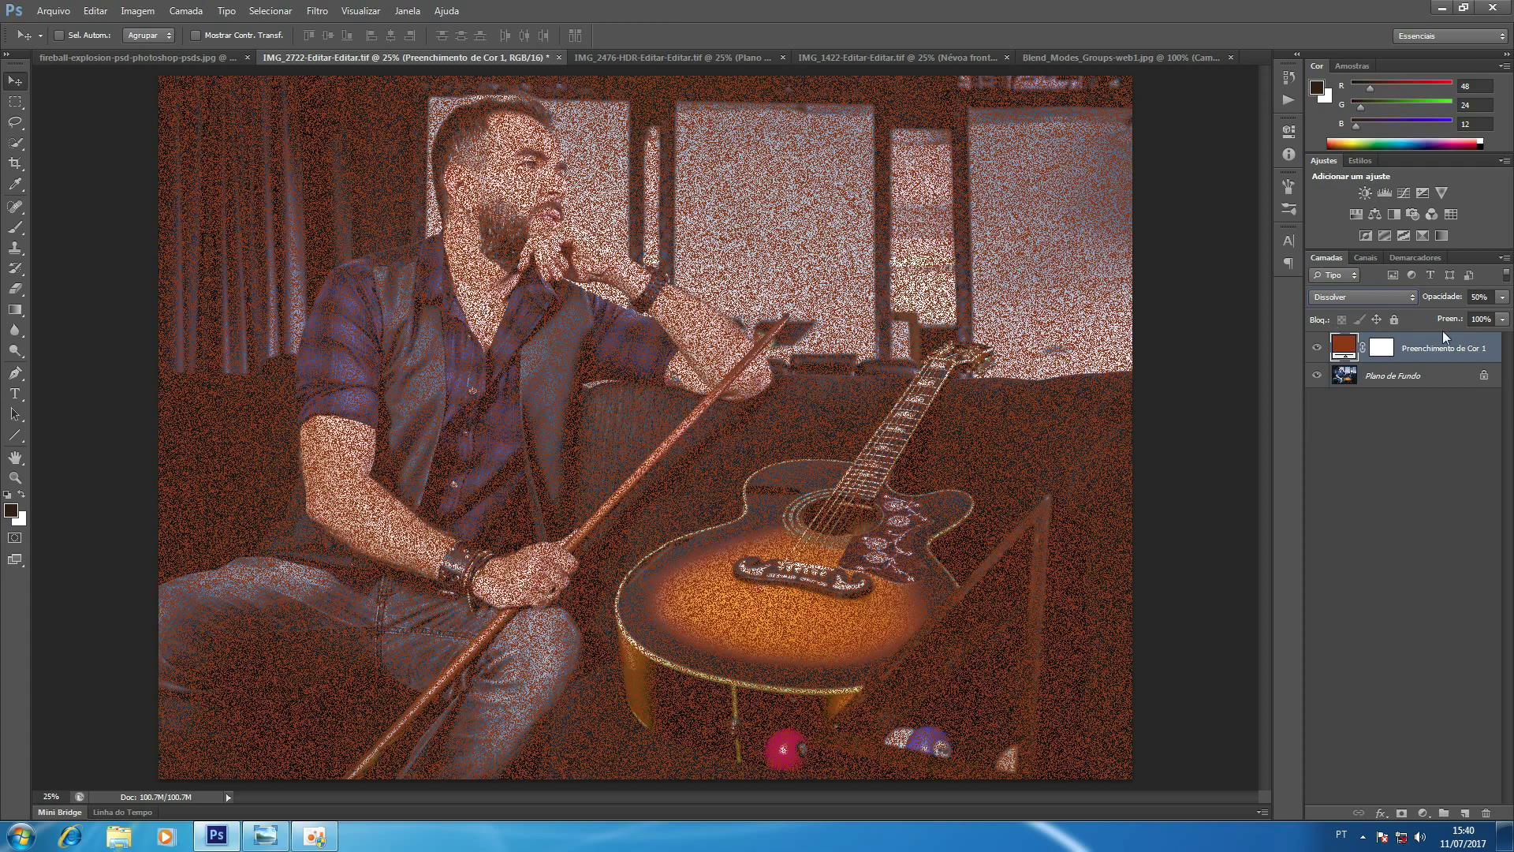
{"action": "left_click", "coordinate": [1472, 296]}
{"action": "double_click", "coordinate": [1473, 296]}
{"action": "type", "text": "100"}
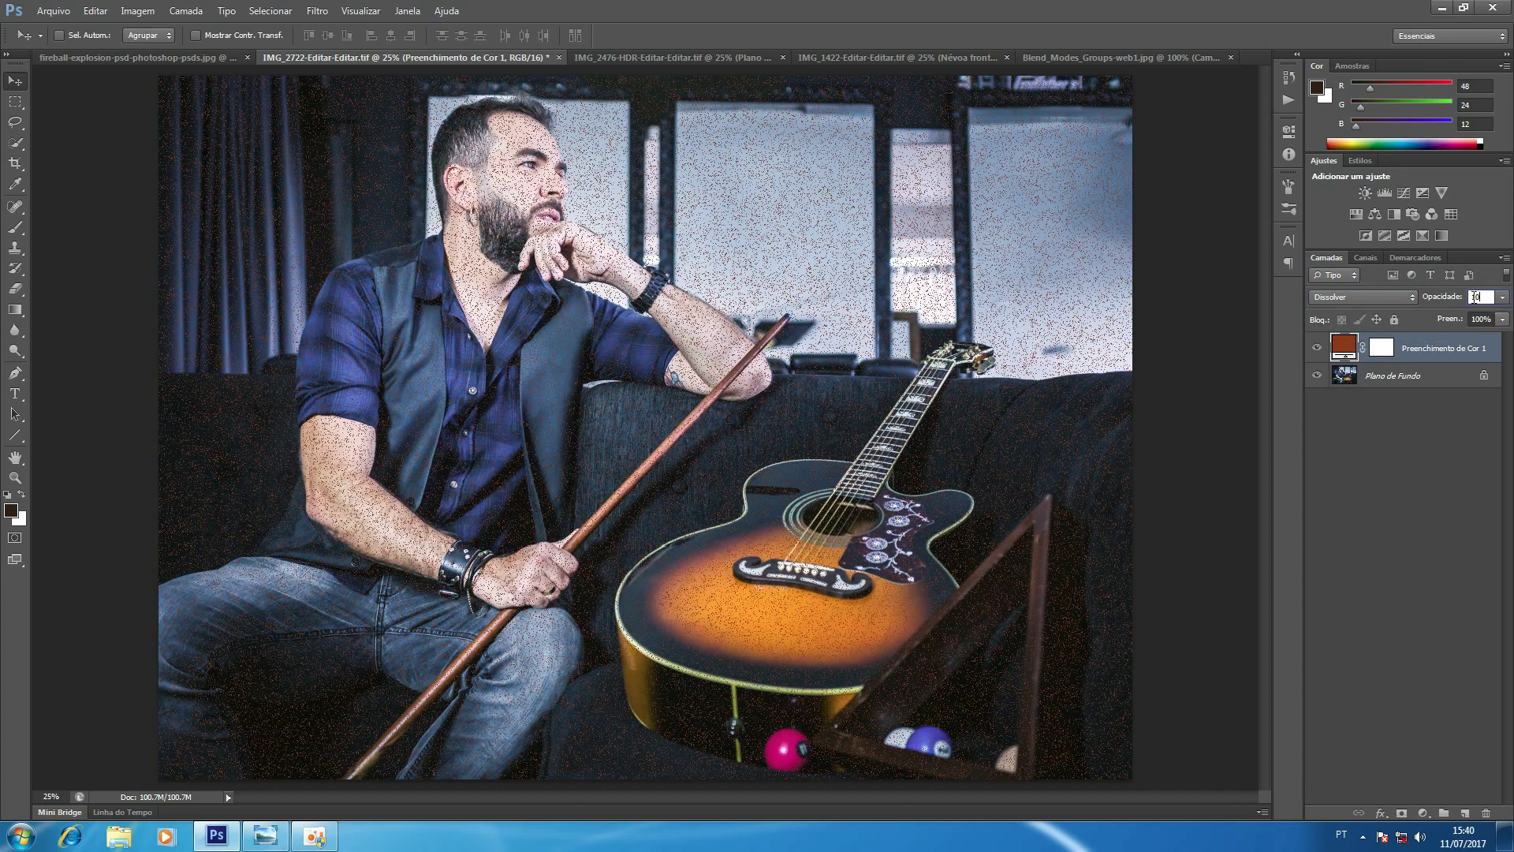
{"action": "key", "text": "Return"}
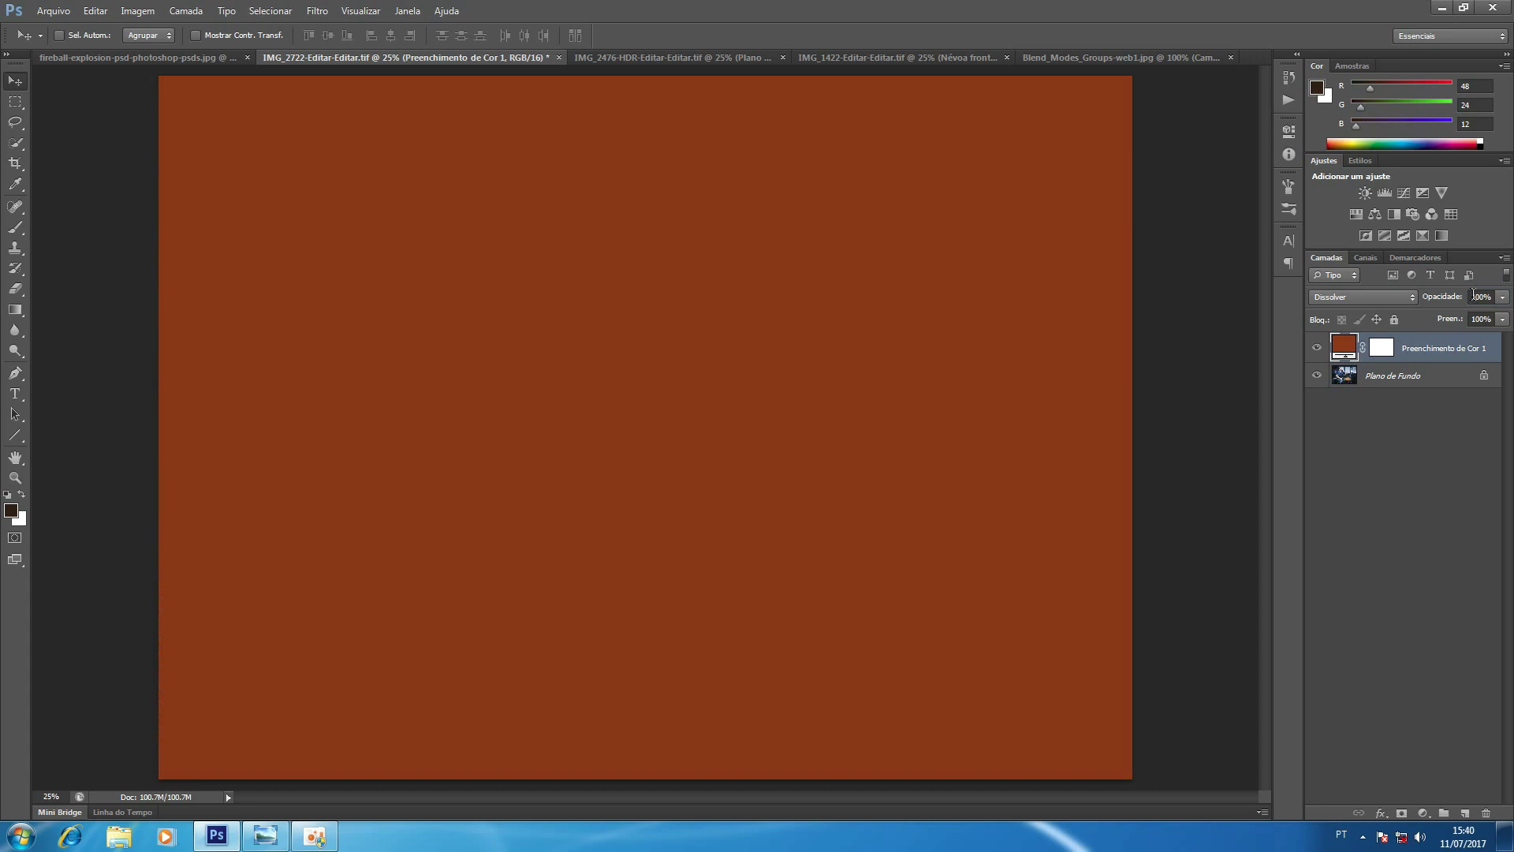
Consult the Blend Mode Groups chart and set the fill layer in IMG_2722-Editar-Editar.tif to Escurecer.
{"action": "left_click", "coordinate": [1146, 55]}
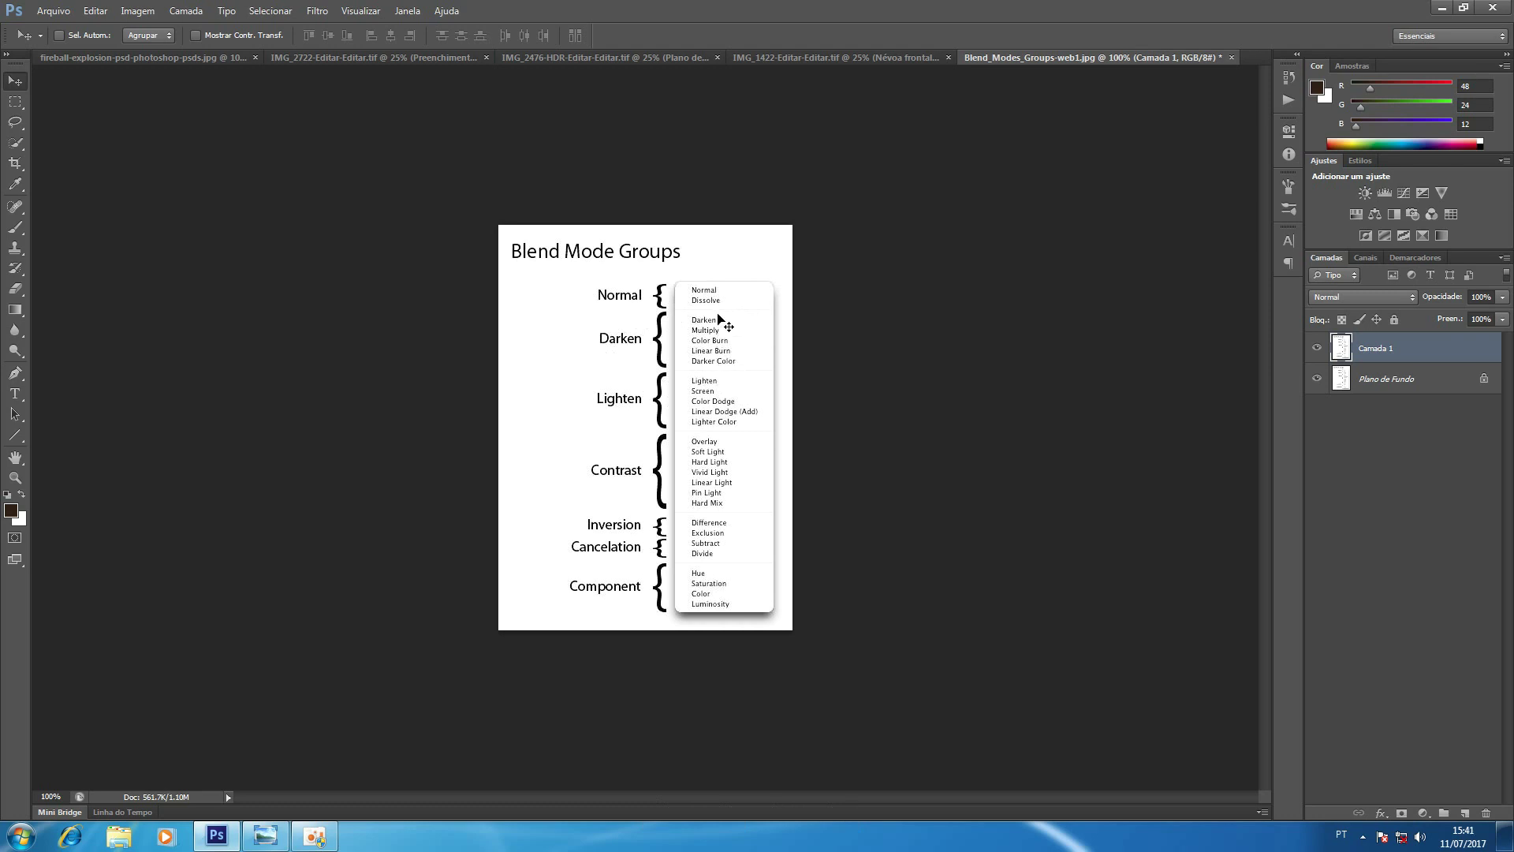
{"action": "left_click", "coordinate": [352, 58]}
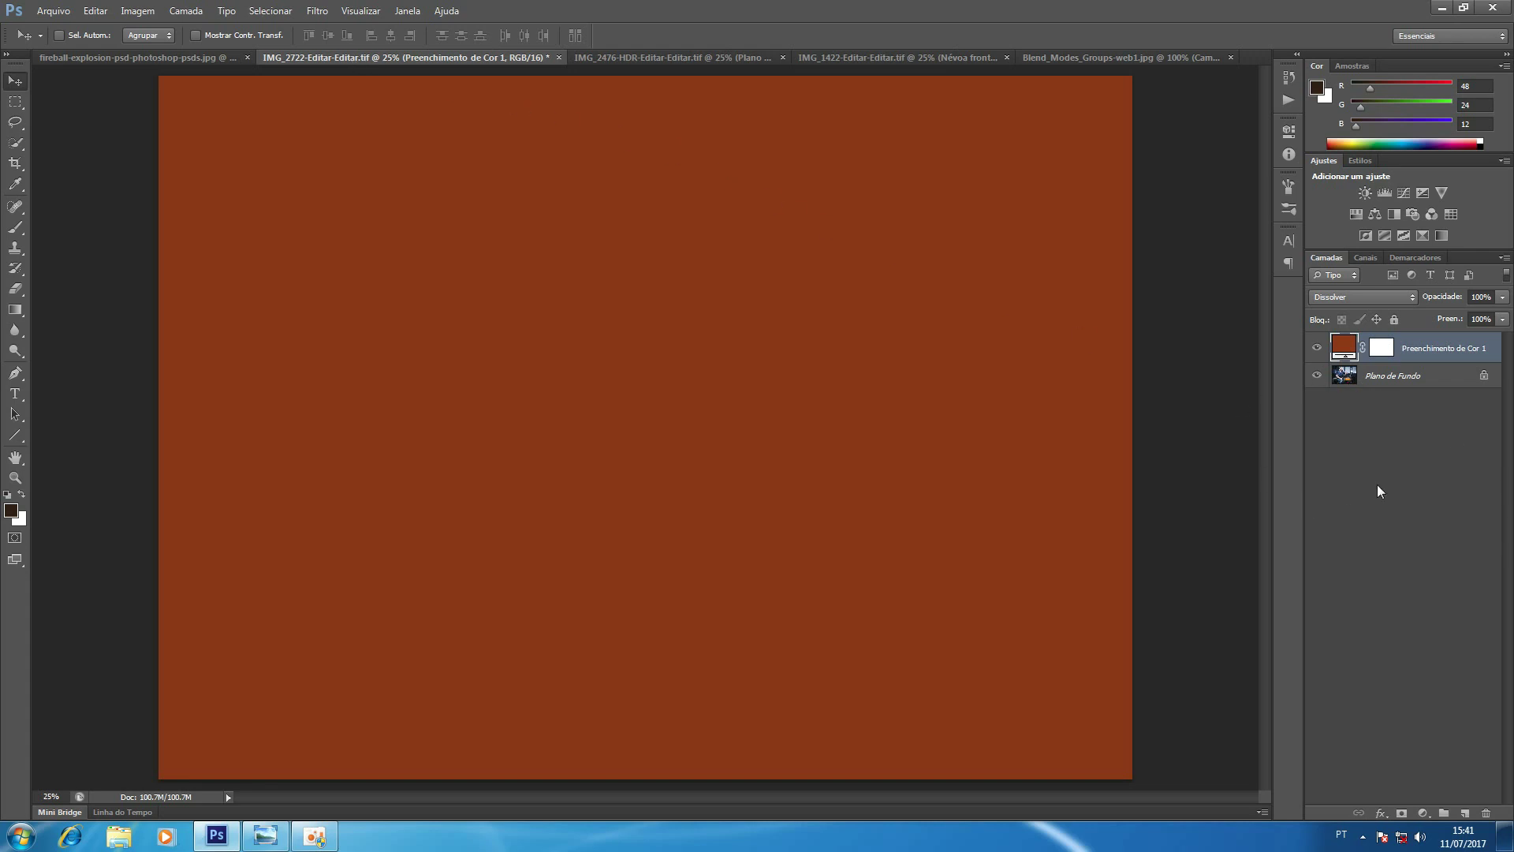
{"action": "left_click", "coordinate": [1388, 300]}
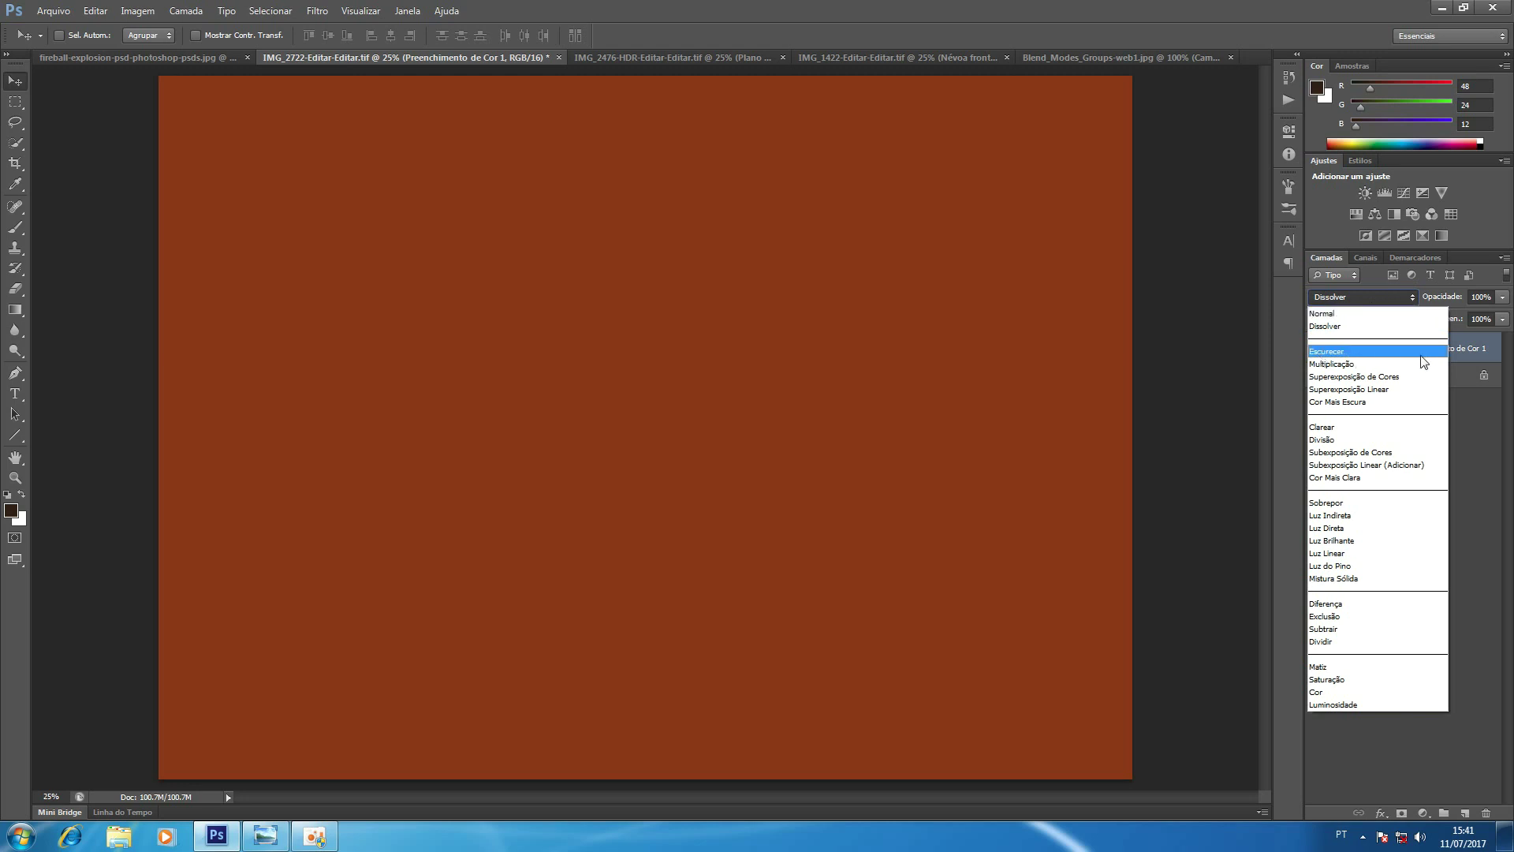
{"action": "left_click", "coordinate": [1373, 355]}
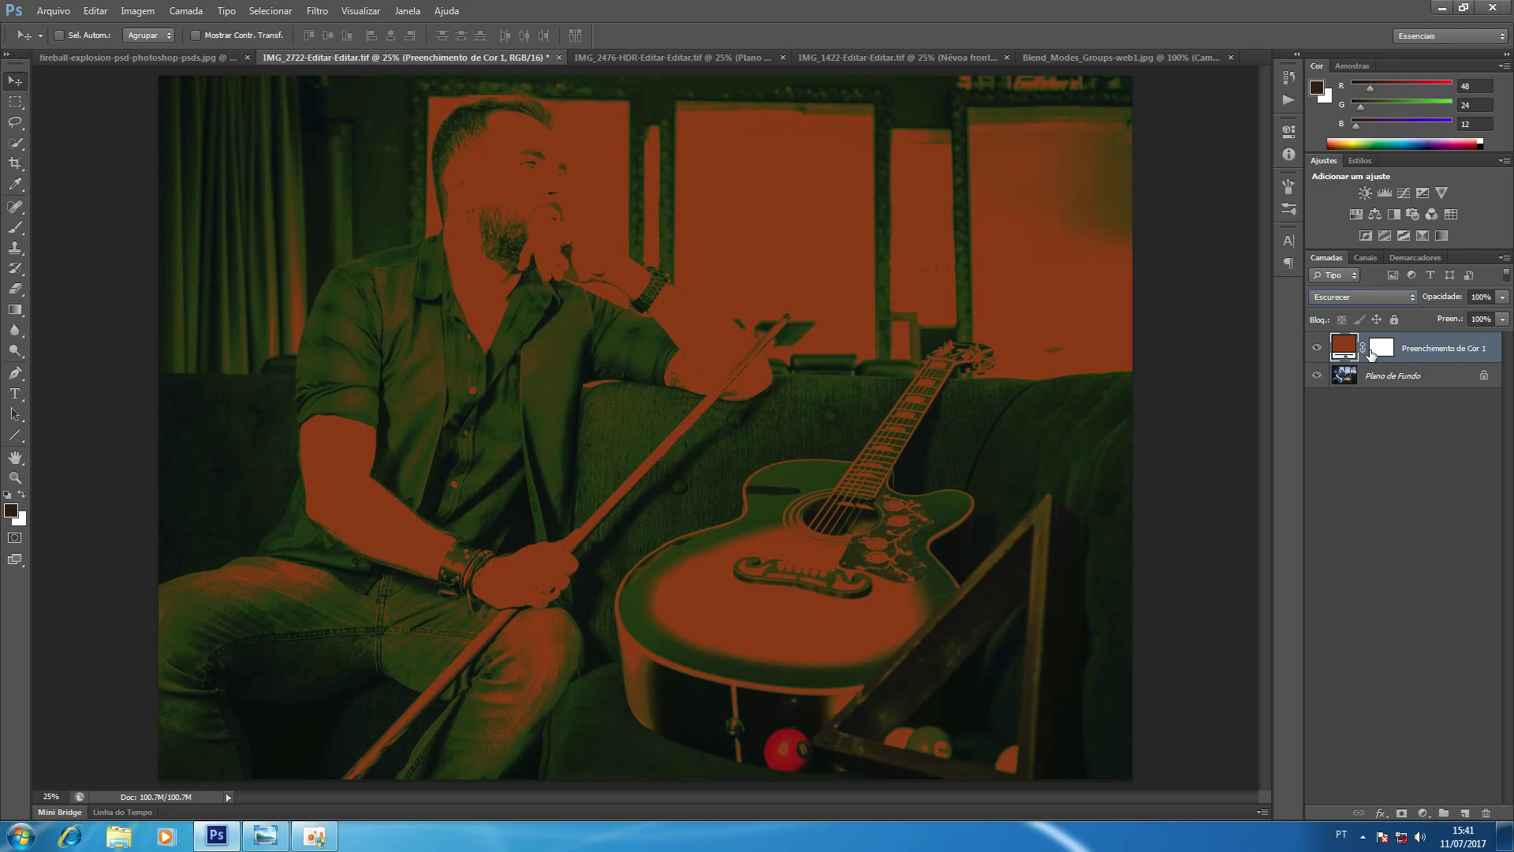
Preview the darkening modes Multiplicação, Superexposição de Cores, Superexposição Linear and Cor Mais Escura on the fill layer, ending on Superexposição de Cores.
{"action": "left_click", "coordinate": [1387, 297]}
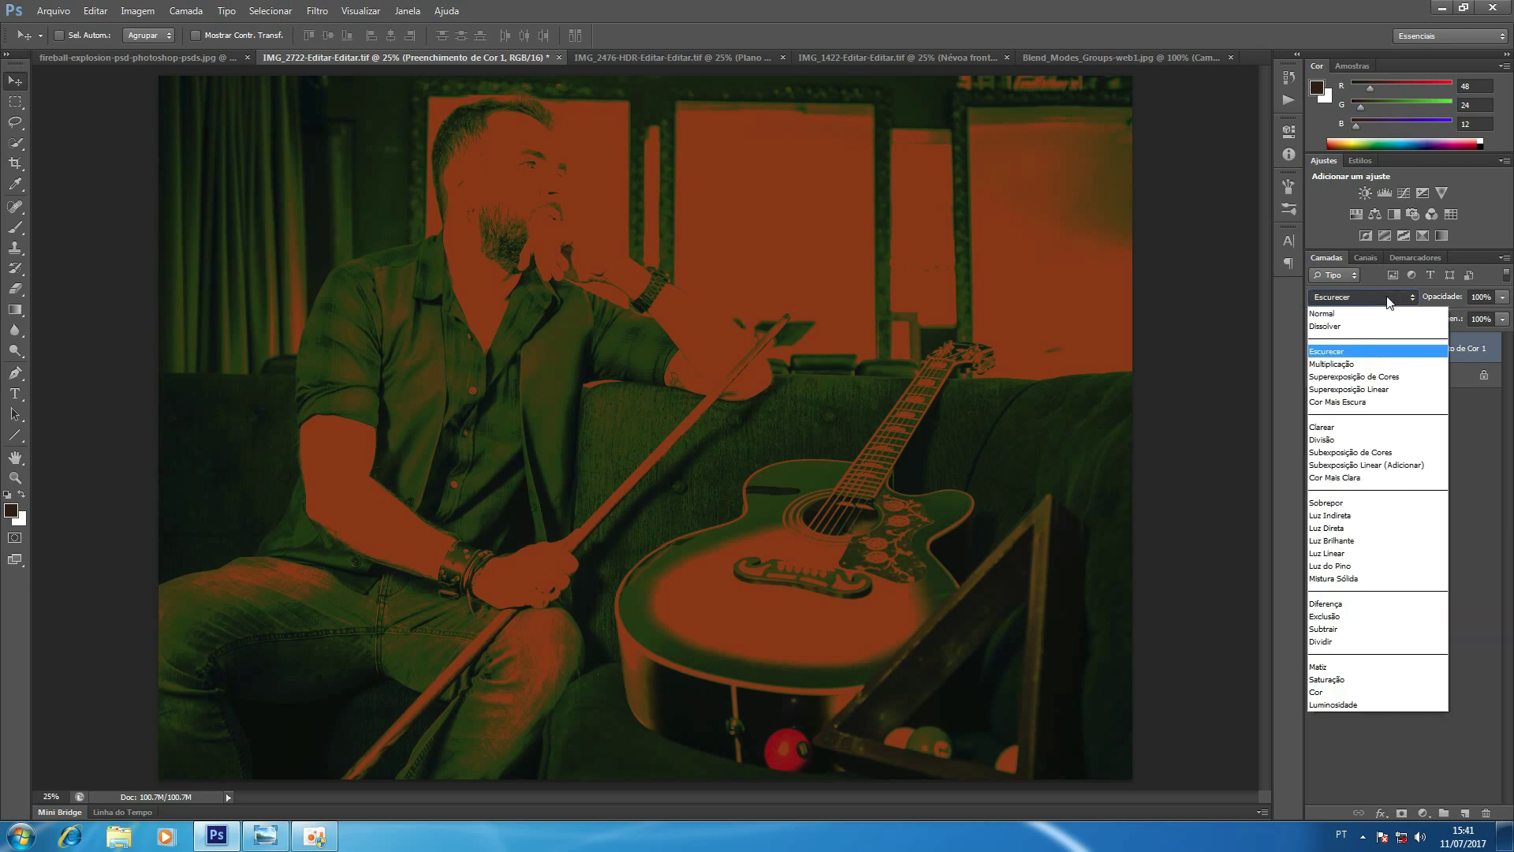
{"action": "left_click", "coordinate": [1361, 364]}
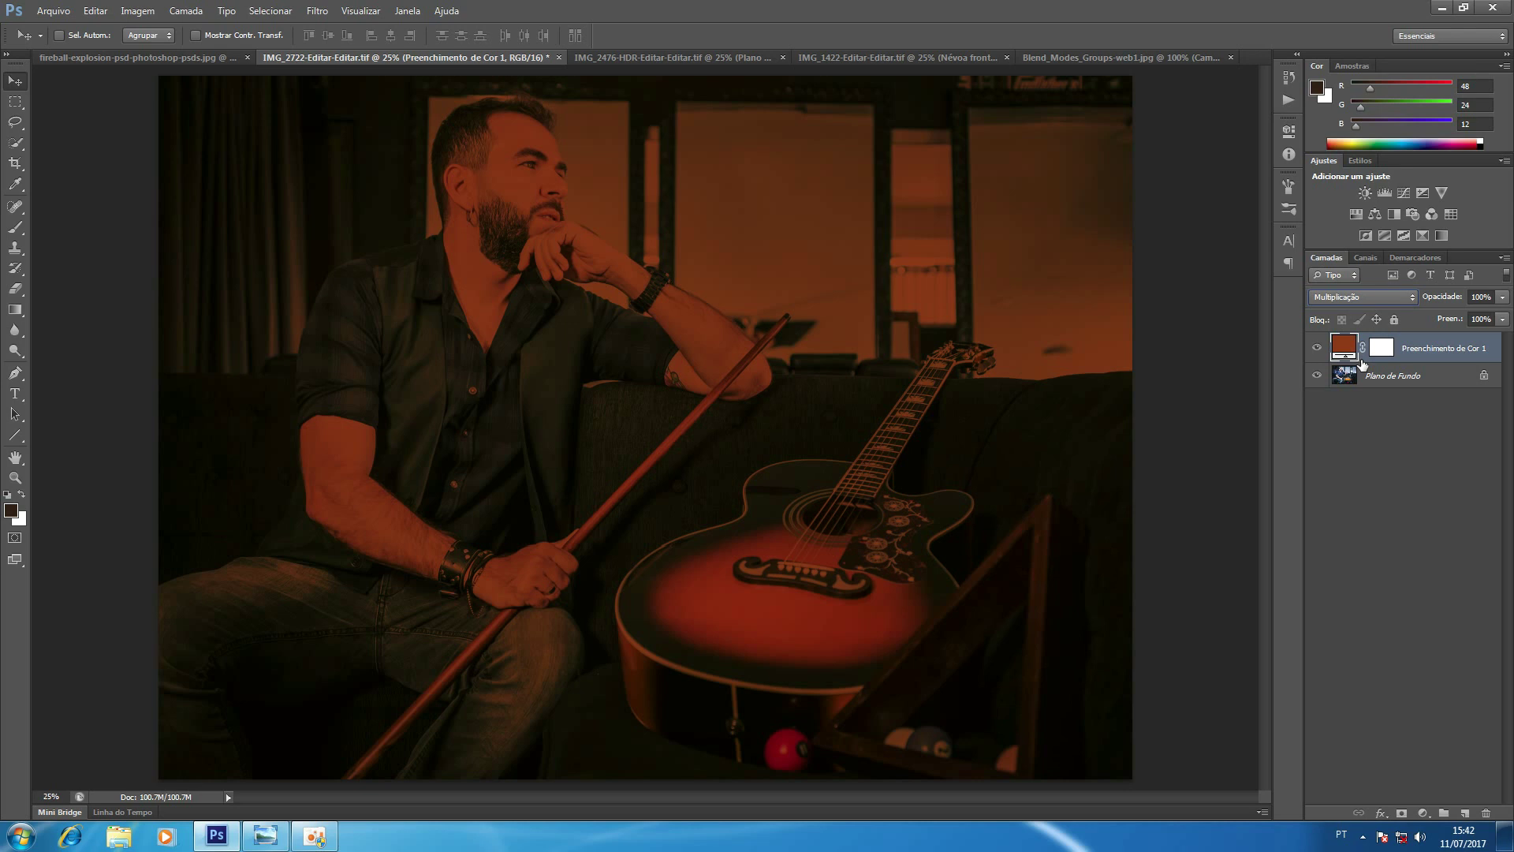
{"action": "key", "text": "alt+shift+d"}
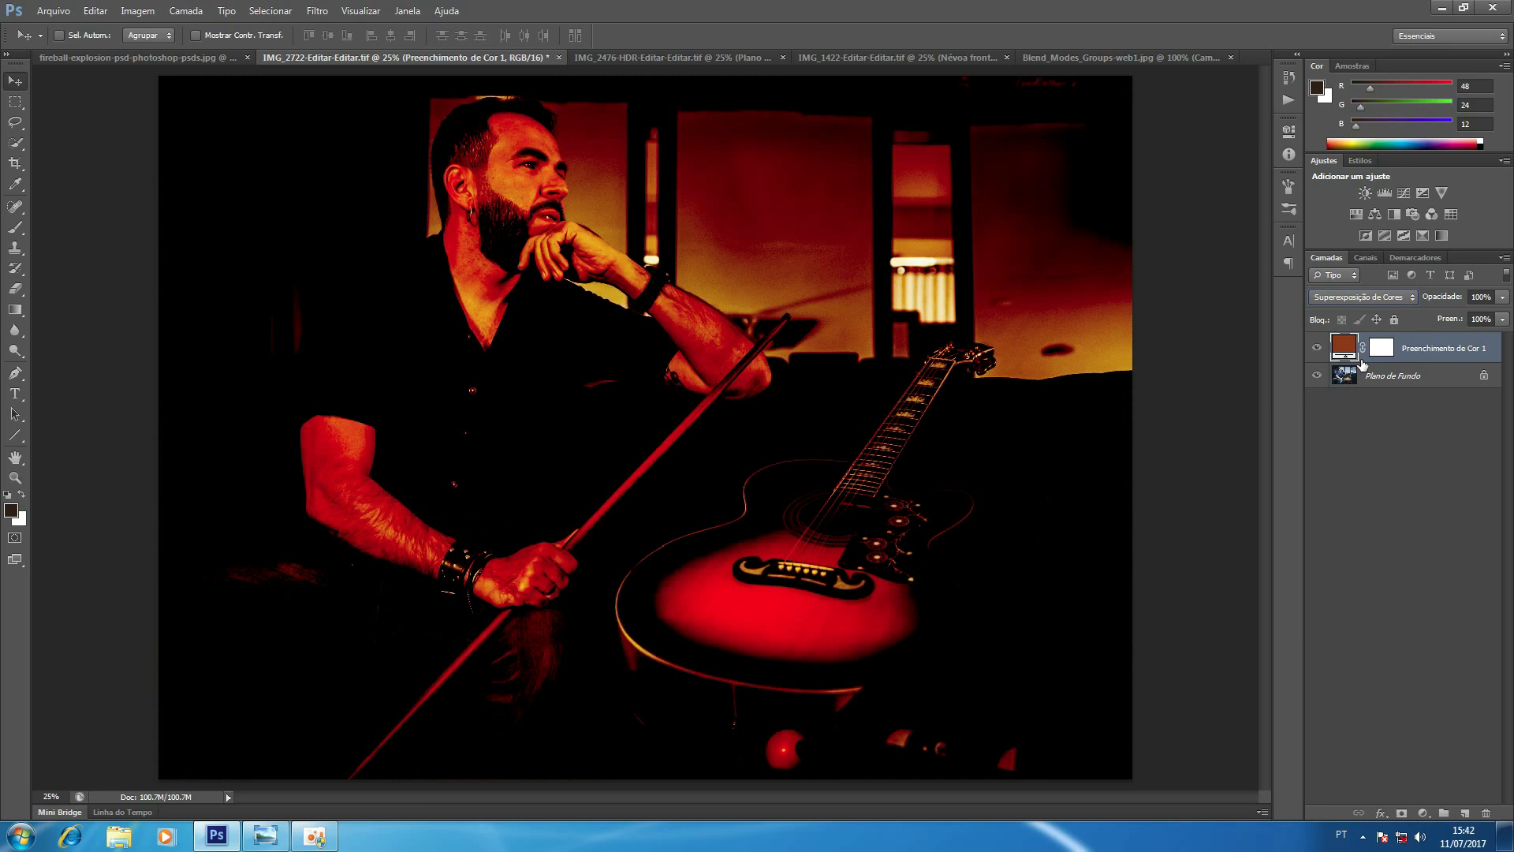
{"action": "key", "text": "shift+plus"}
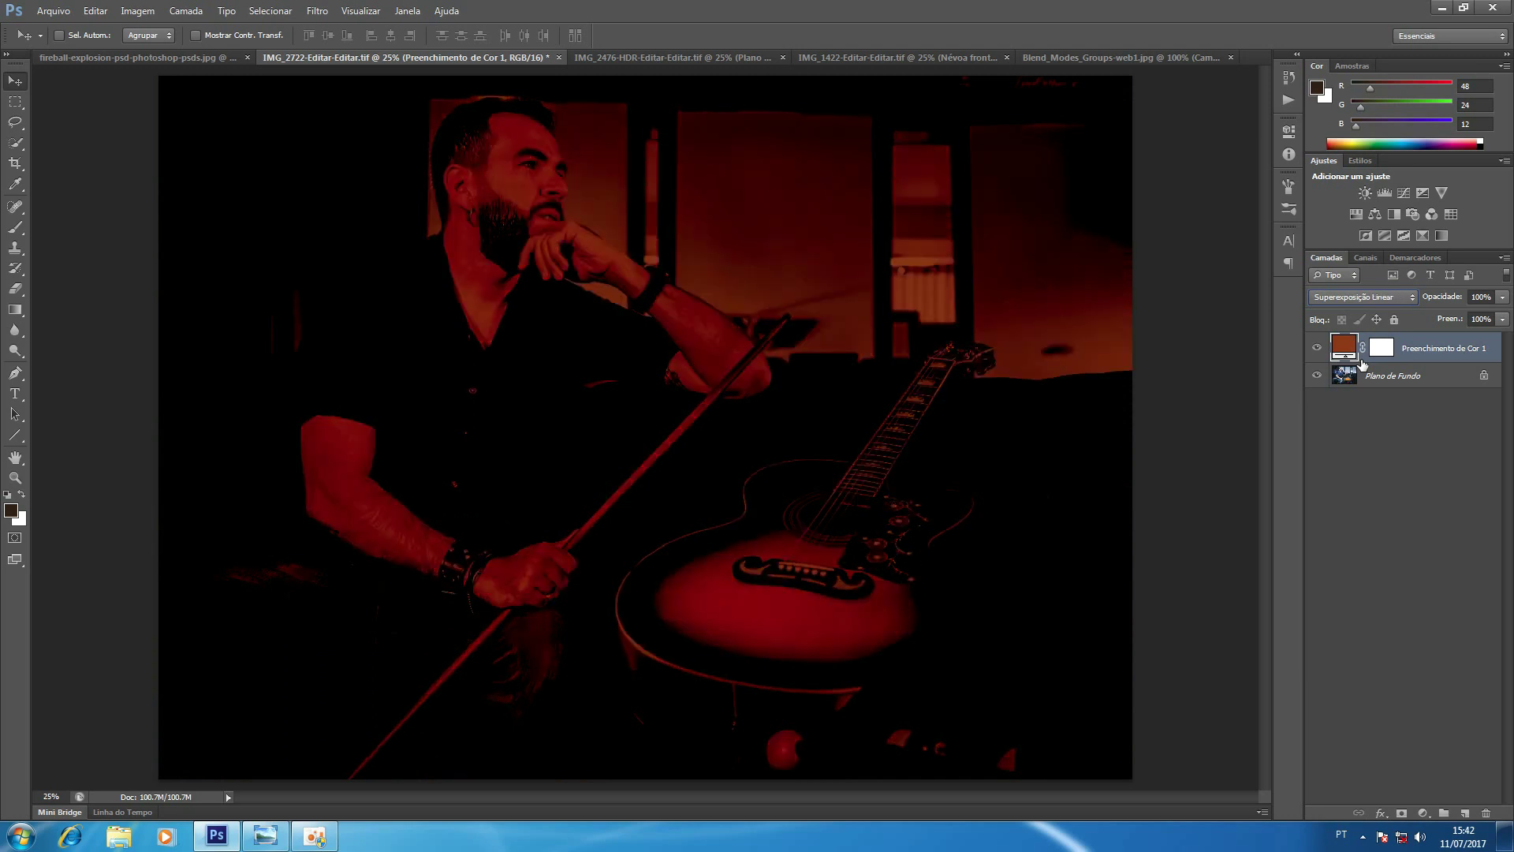
{"action": "key", "text": "shift+minus"}
{"action": "key", "text": "shift+minus"}
{"action": "key", "text": "shift+minus"}
{"action": "key", "text": "shift+minus"}
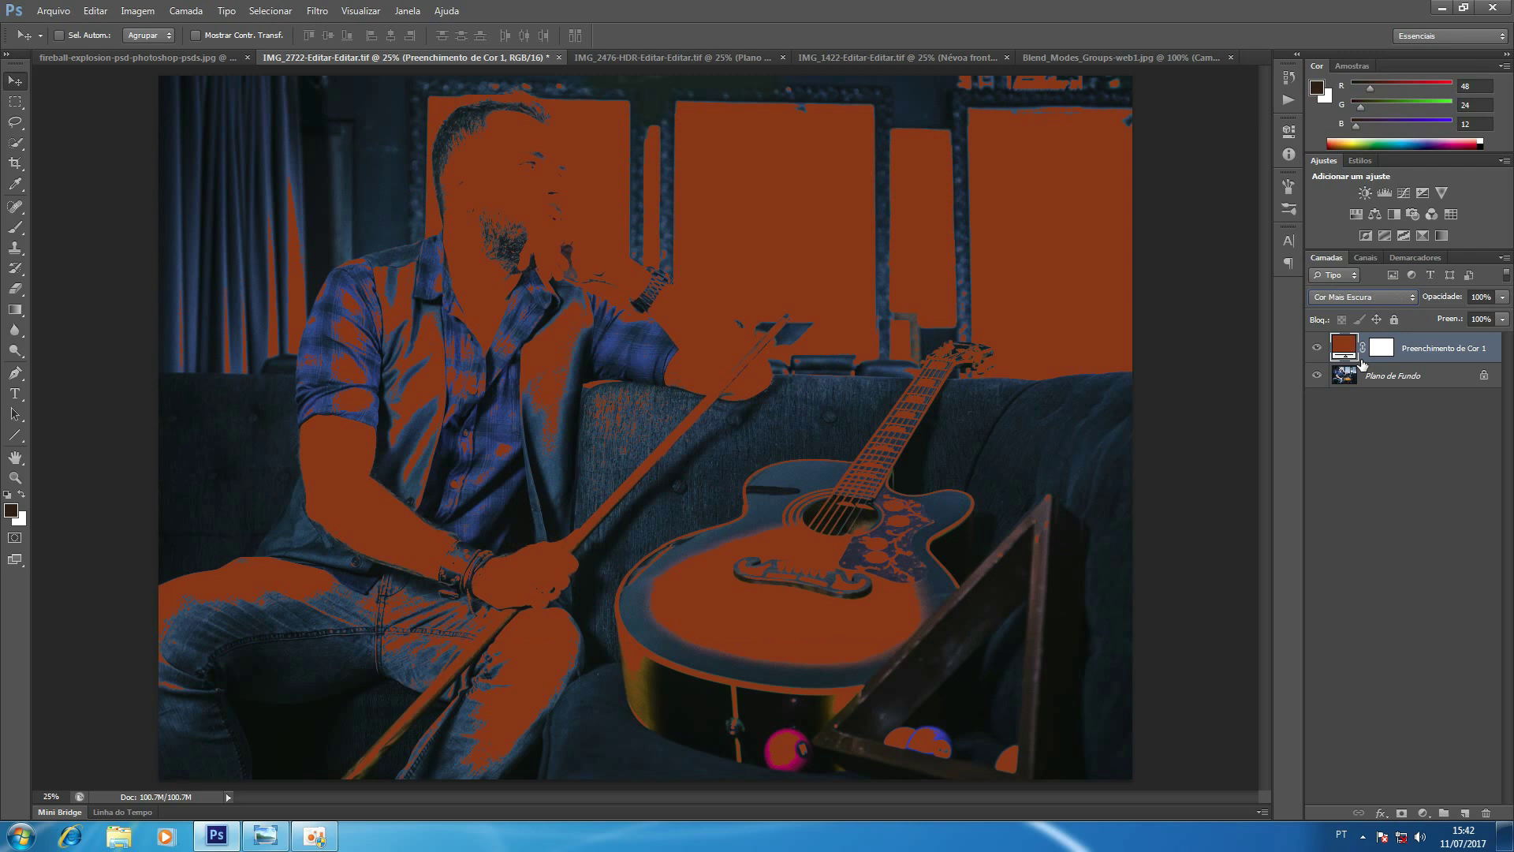
{"action": "key", "text": "shift+plus"}
{"action": "key", "text": "shift+plus"}
{"action": "key", "text": "shift+plus"}
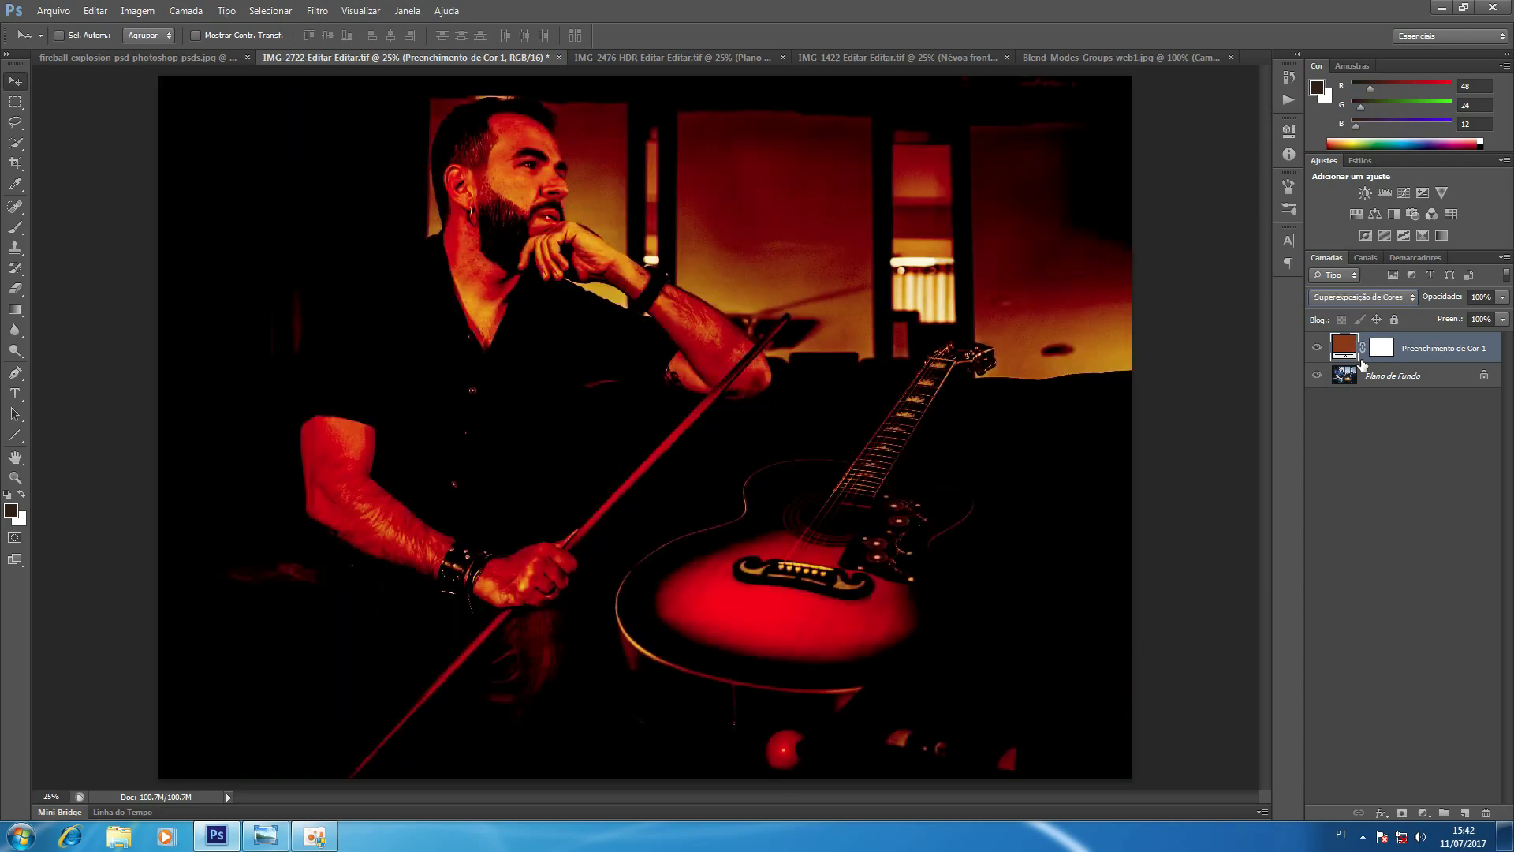
Apply the Escurecer blend mode to the fill layer and change it to Multiplicação.
{"action": "key", "text": "shift+alt+m"}
{"action": "key", "text": "shift+alt+k"}
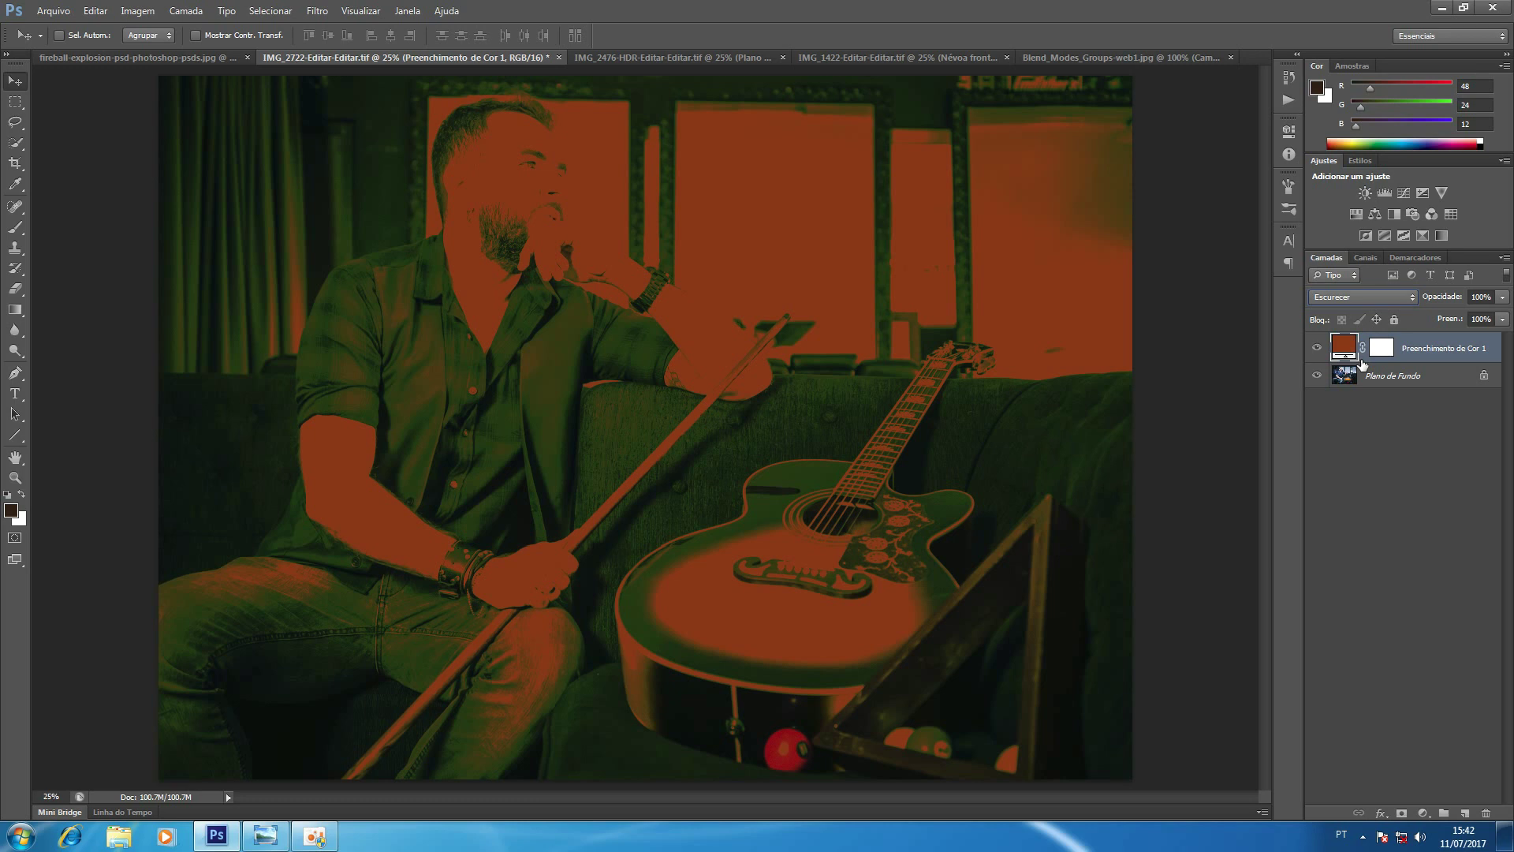
{"action": "key", "text": "shift+plus"}
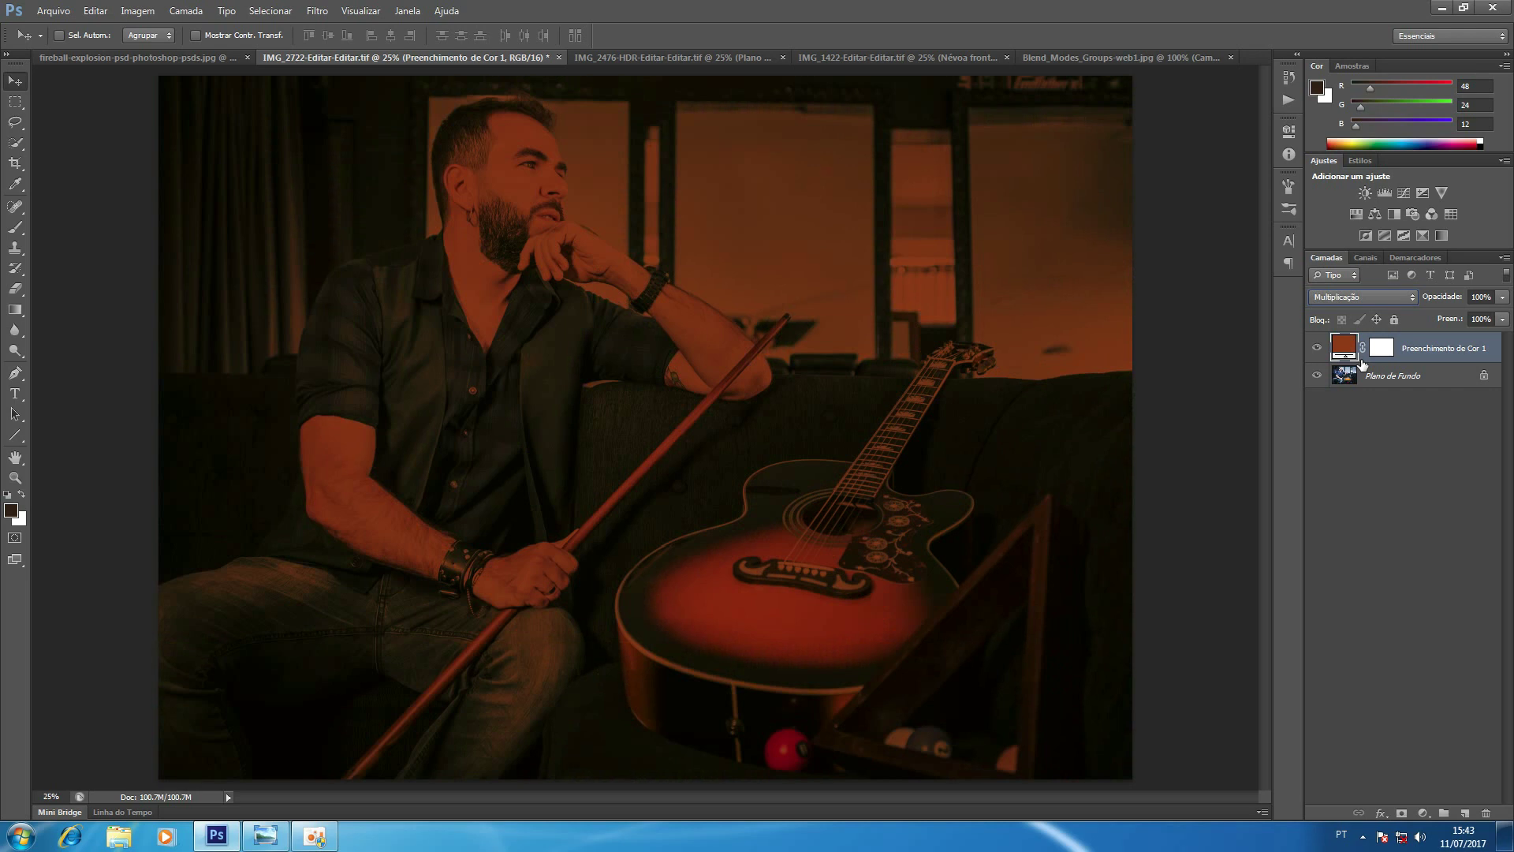
{"action": "left_click", "coordinate": [1393, 296]}
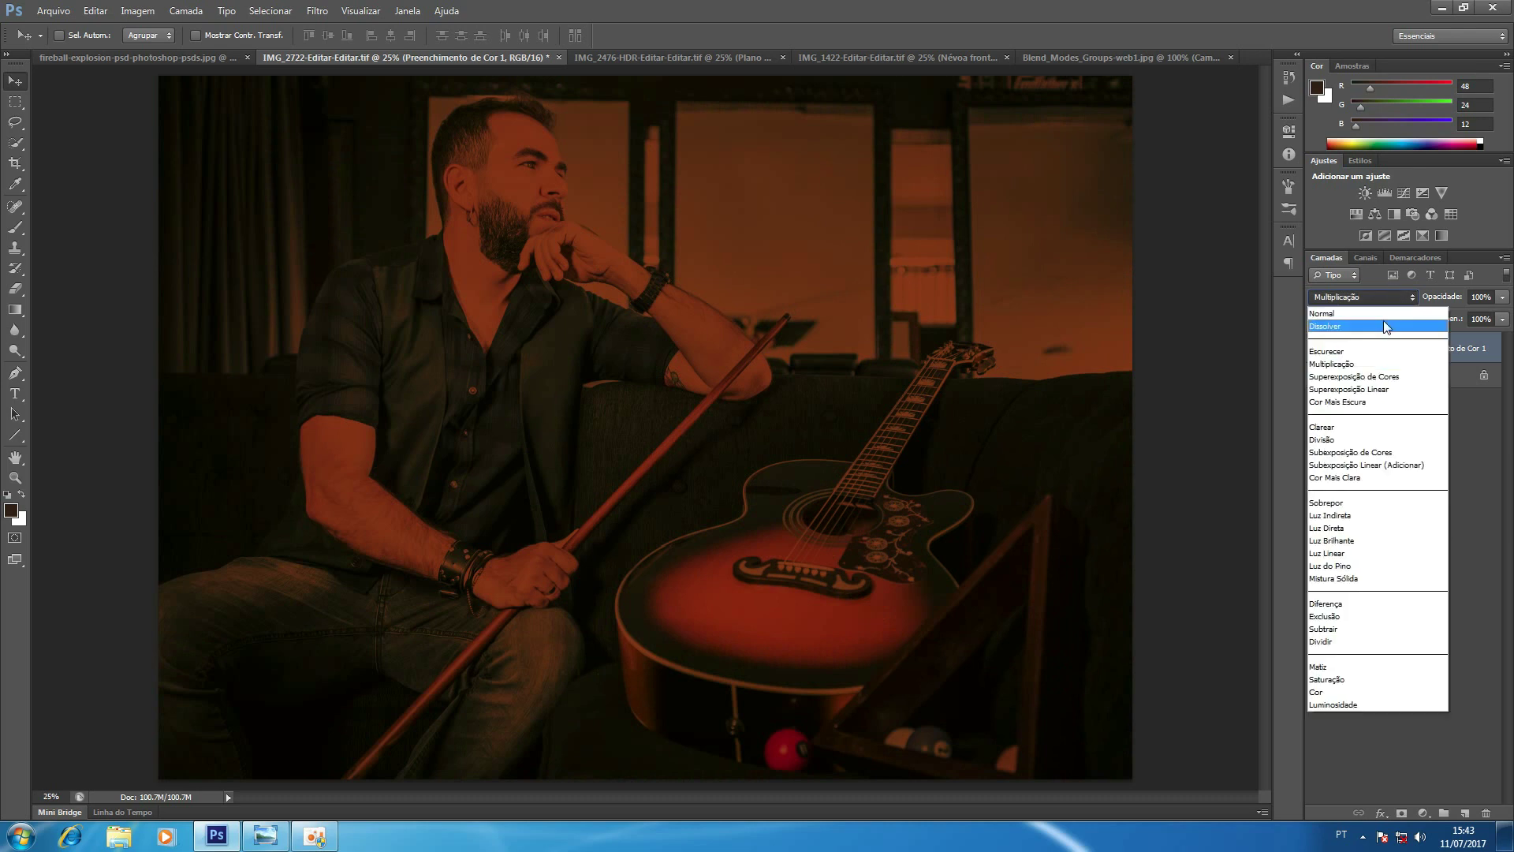
{"action": "left_click", "coordinate": [1355, 366]}
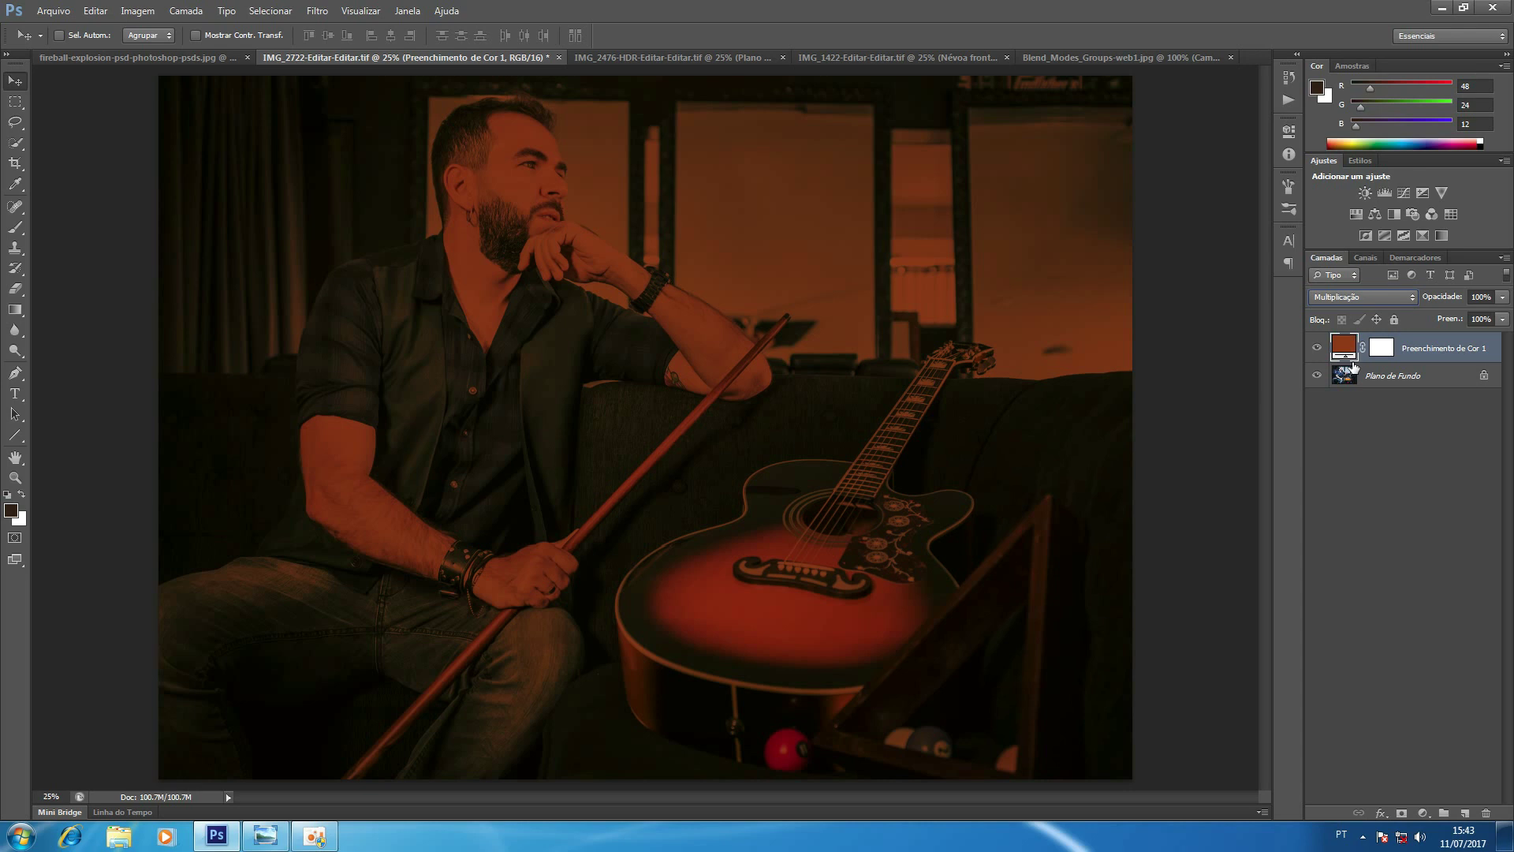
Set the Multiplicação fill layer's opacity to 50% and compare the photo with the layer hidden and shown.
{"action": "left_click", "coordinate": [1493, 298]}
{"action": "type", "text": "50"}
{"action": "key", "text": "Return"}
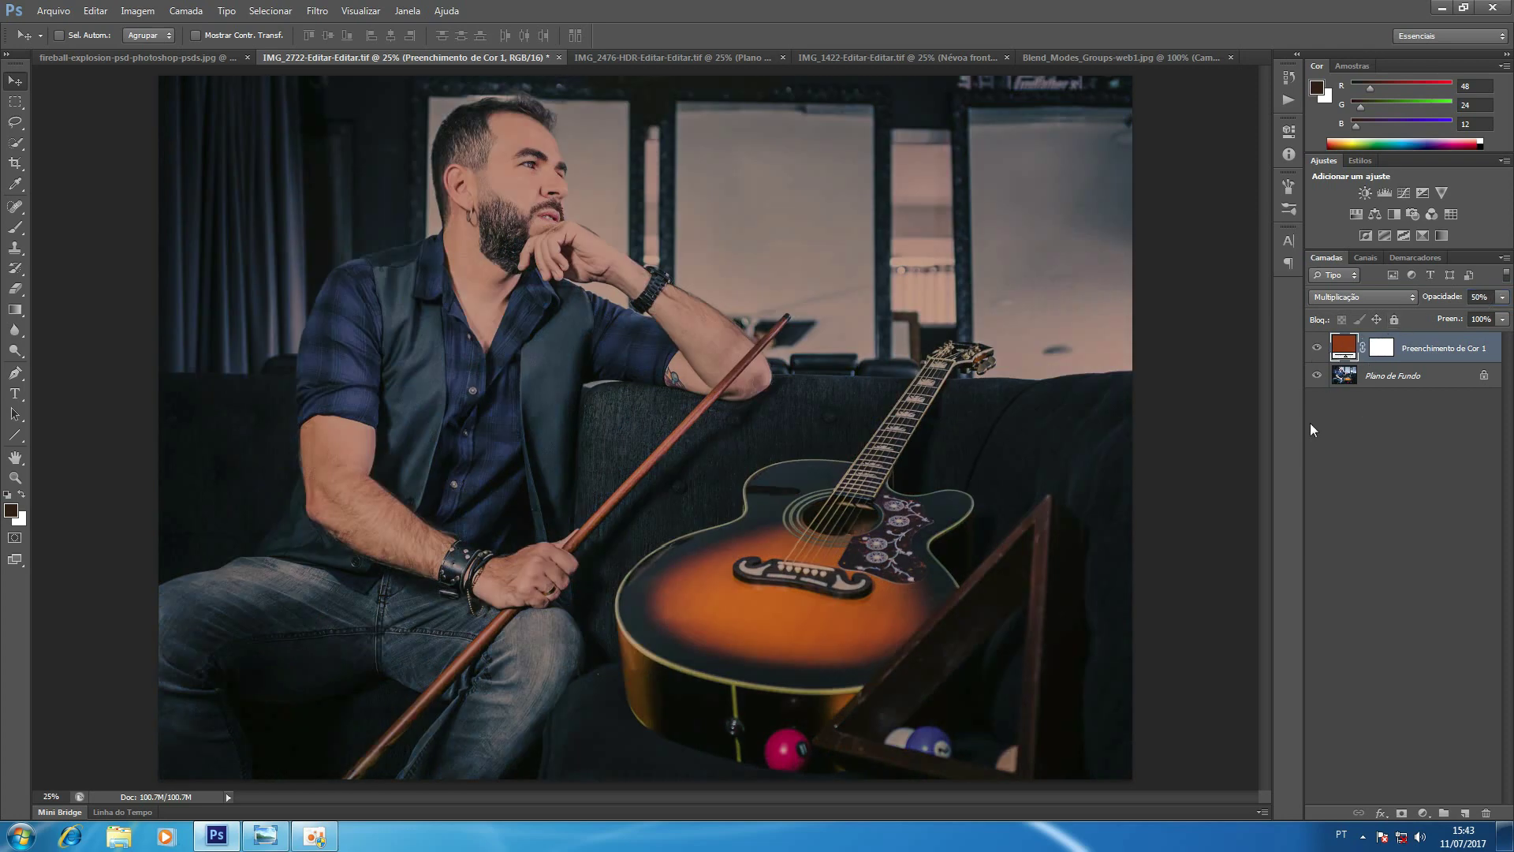
{"action": "left_click", "coordinate": [1316, 349]}
{"action": "left_click", "coordinate": [1316, 349]}
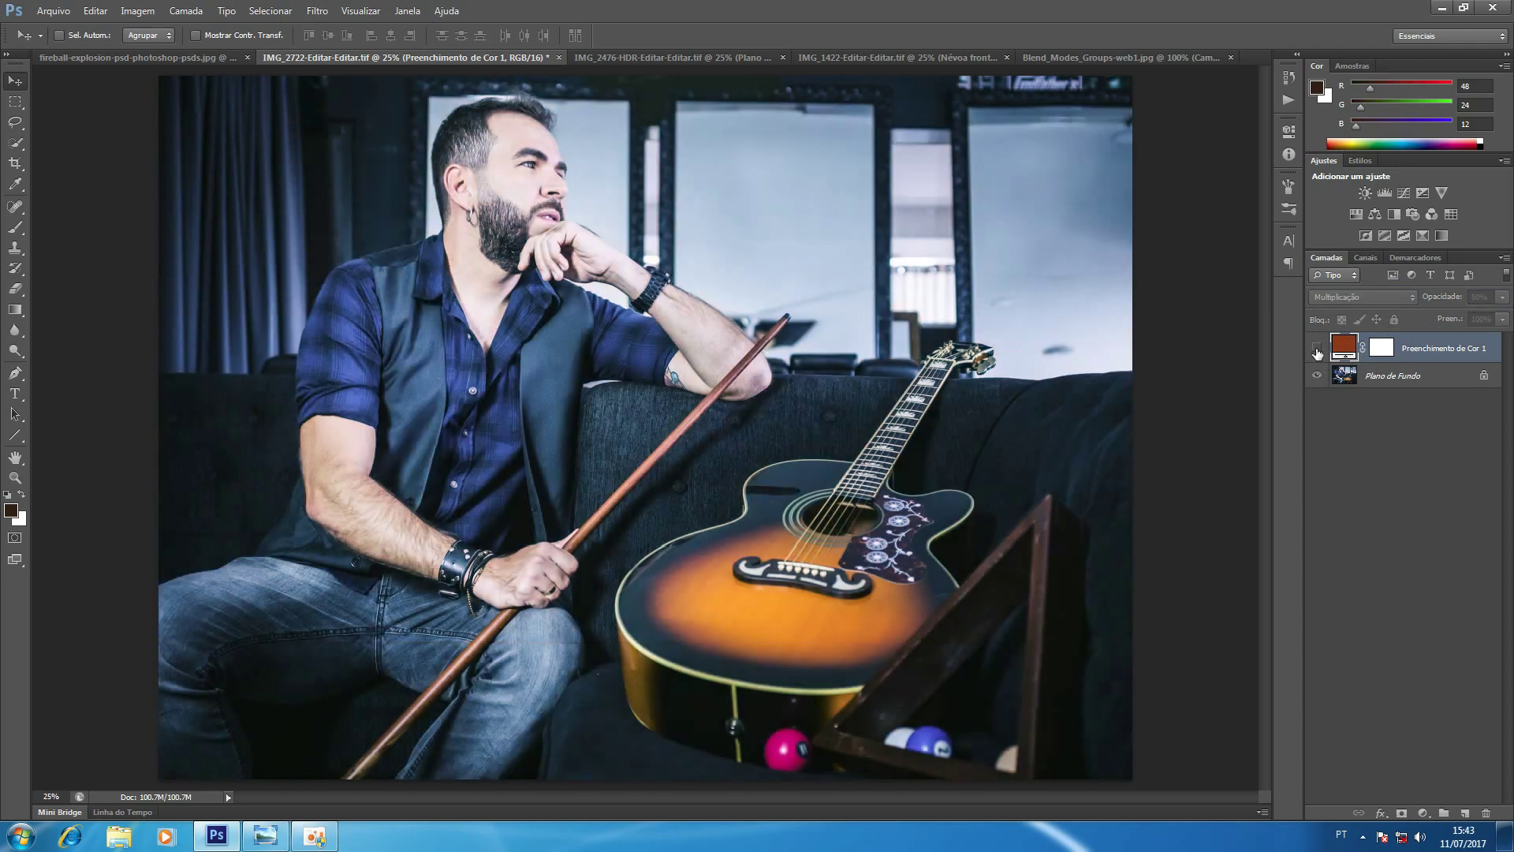
{"action": "left_click", "coordinate": [1316, 350]}
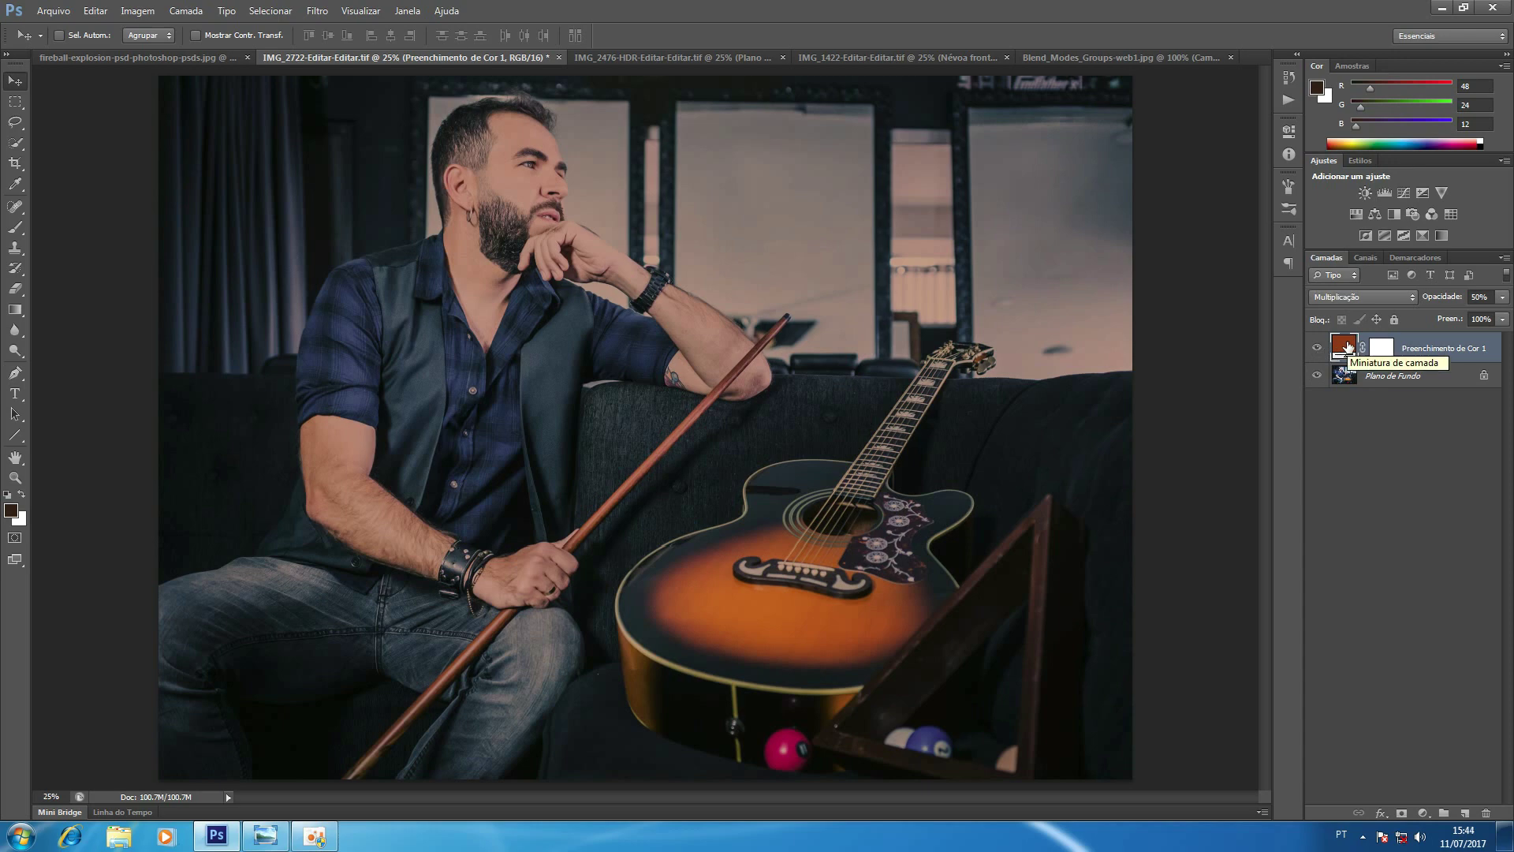
Change the fill layer's colour to pure white (ffffff).
{"action": "double_click", "coordinate": [1346, 347]}
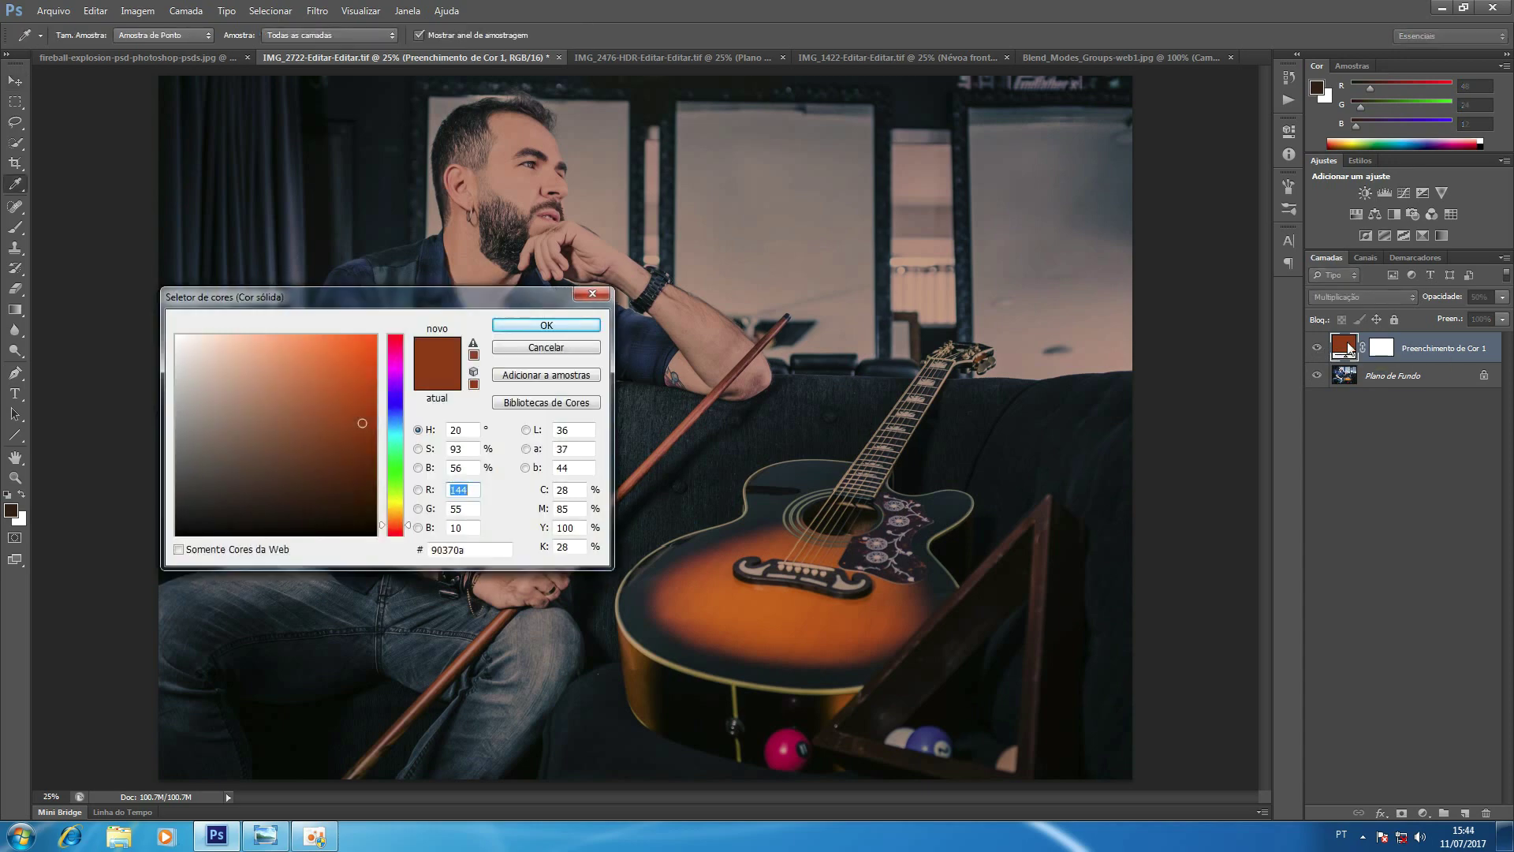
{"action": "left_click_drag", "start_coordinate": [277, 355], "coordinate": [176, 337]}
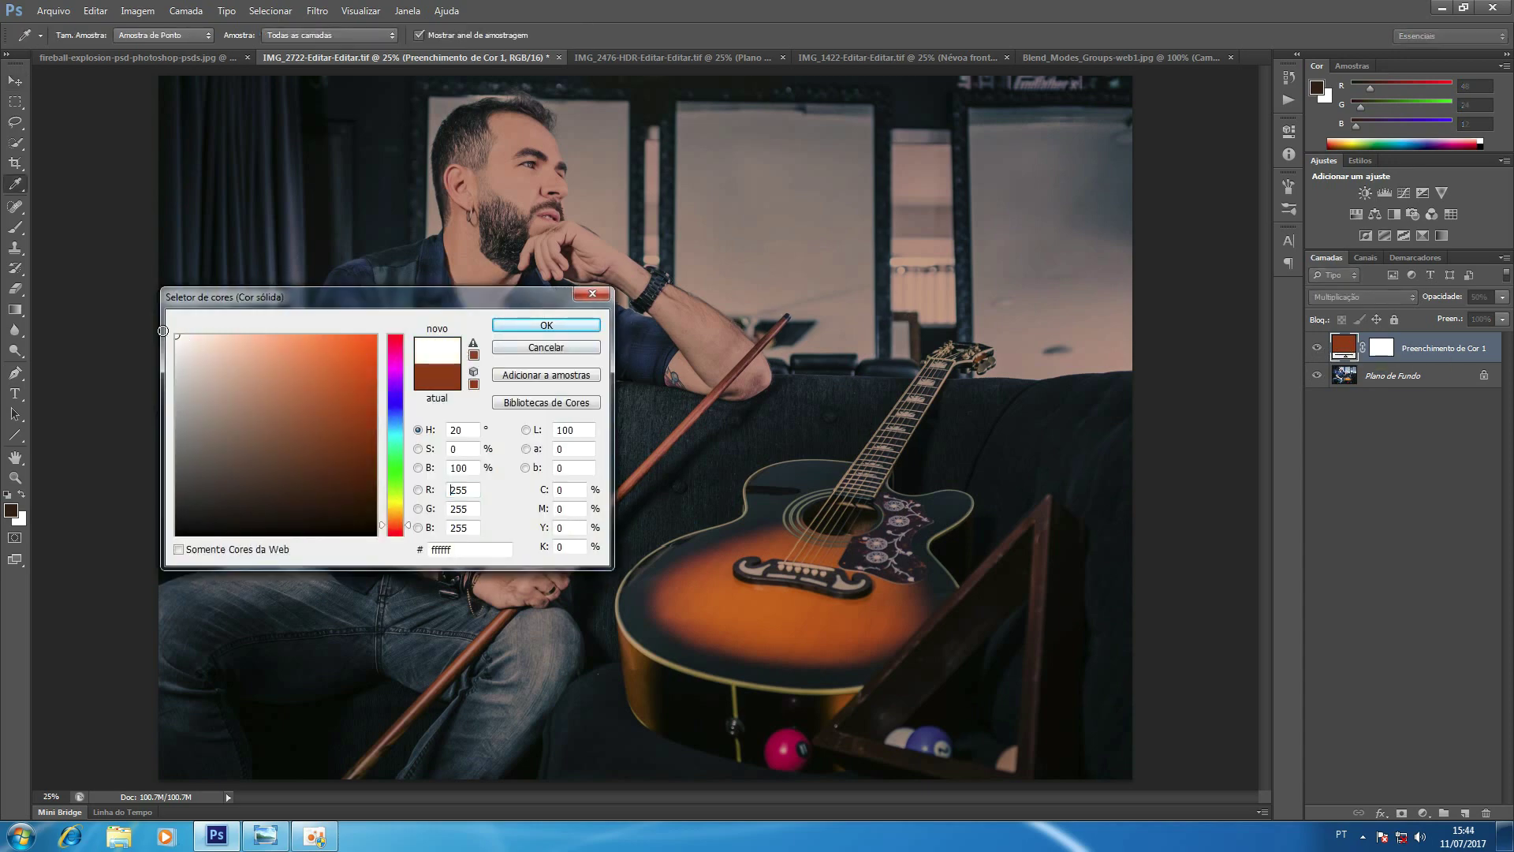
{"action": "left_click", "coordinate": [545, 325]}
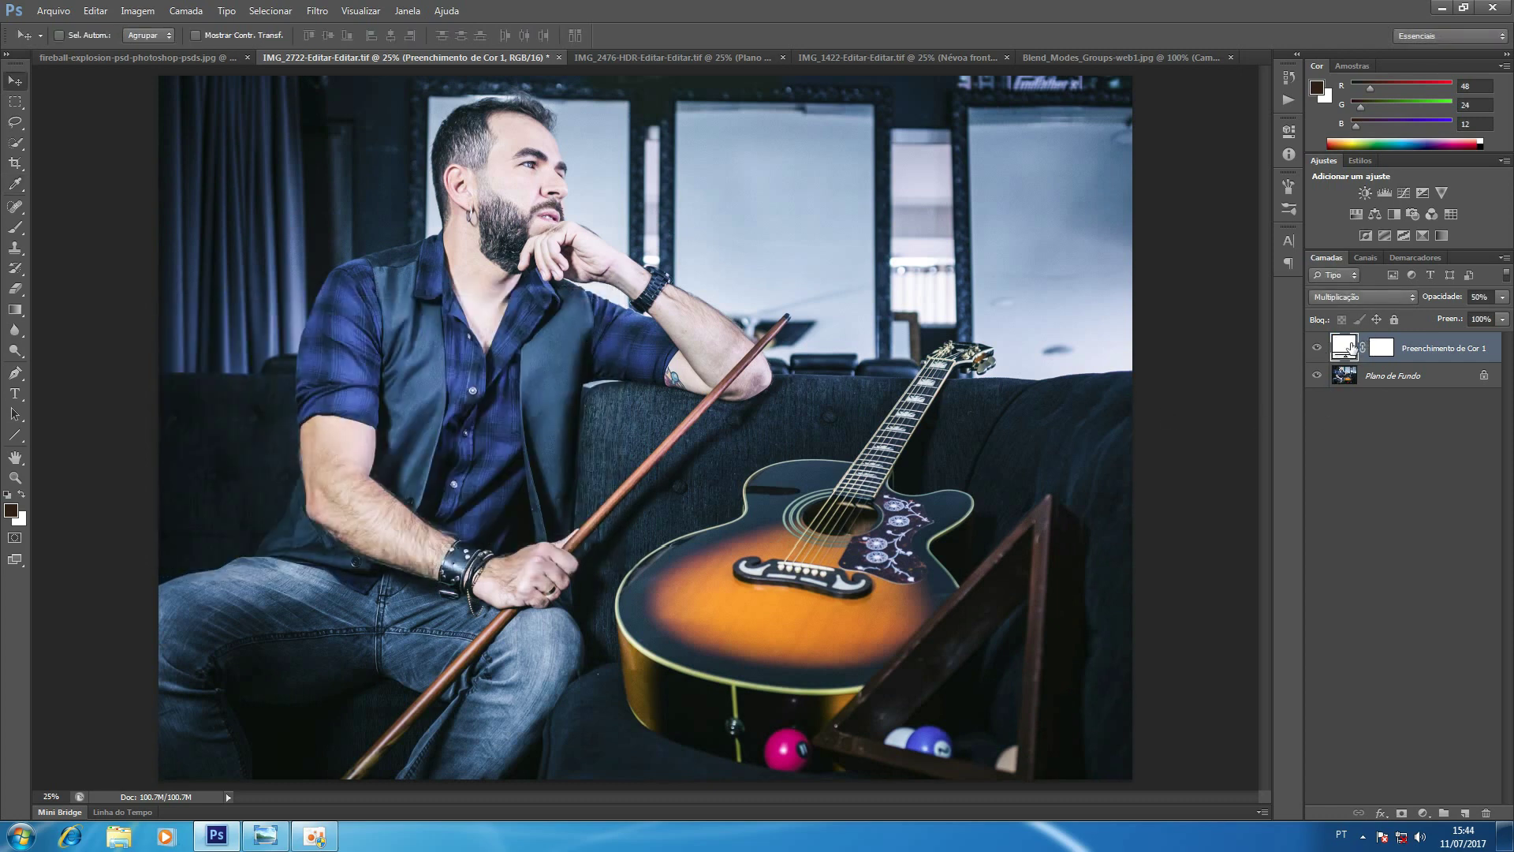
Cycle the white fill layer through blend modes, ending on Escurecer, and compare the photo with the layer hidden and shown.
{"action": "left_click", "coordinate": [1372, 297]}
{"action": "left_click", "coordinate": [1359, 348]}
{"action": "key", "text": "Down"}
{"action": "key", "text": "Down"}
{"action": "key", "text": "Down"}
{"action": "key", "text": "Up"}
{"action": "key", "text": "Up"}
{"action": "key", "text": "Up"}
{"action": "key", "text": "Up"}
{"action": "left_click", "coordinate": [1316, 348]}
{"action": "left_click", "coordinate": [1317, 348]}
Change the fill layer's colour from the colour picker to red (b52d2d).
{"action": "double_click", "coordinate": [1342, 347]}
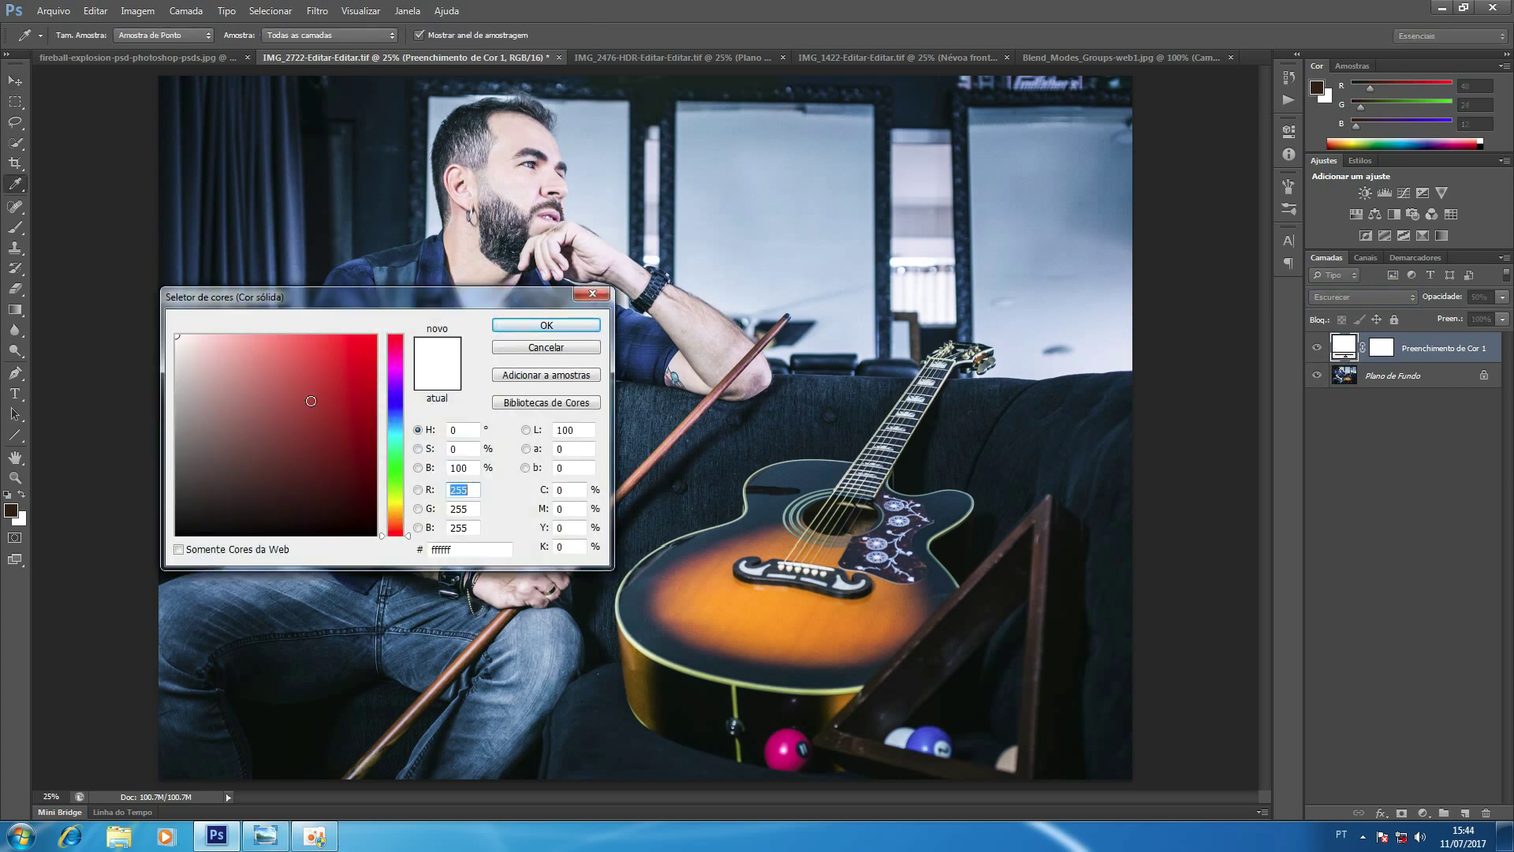
{"action": "left_click", "coordinate": [326, 393]}
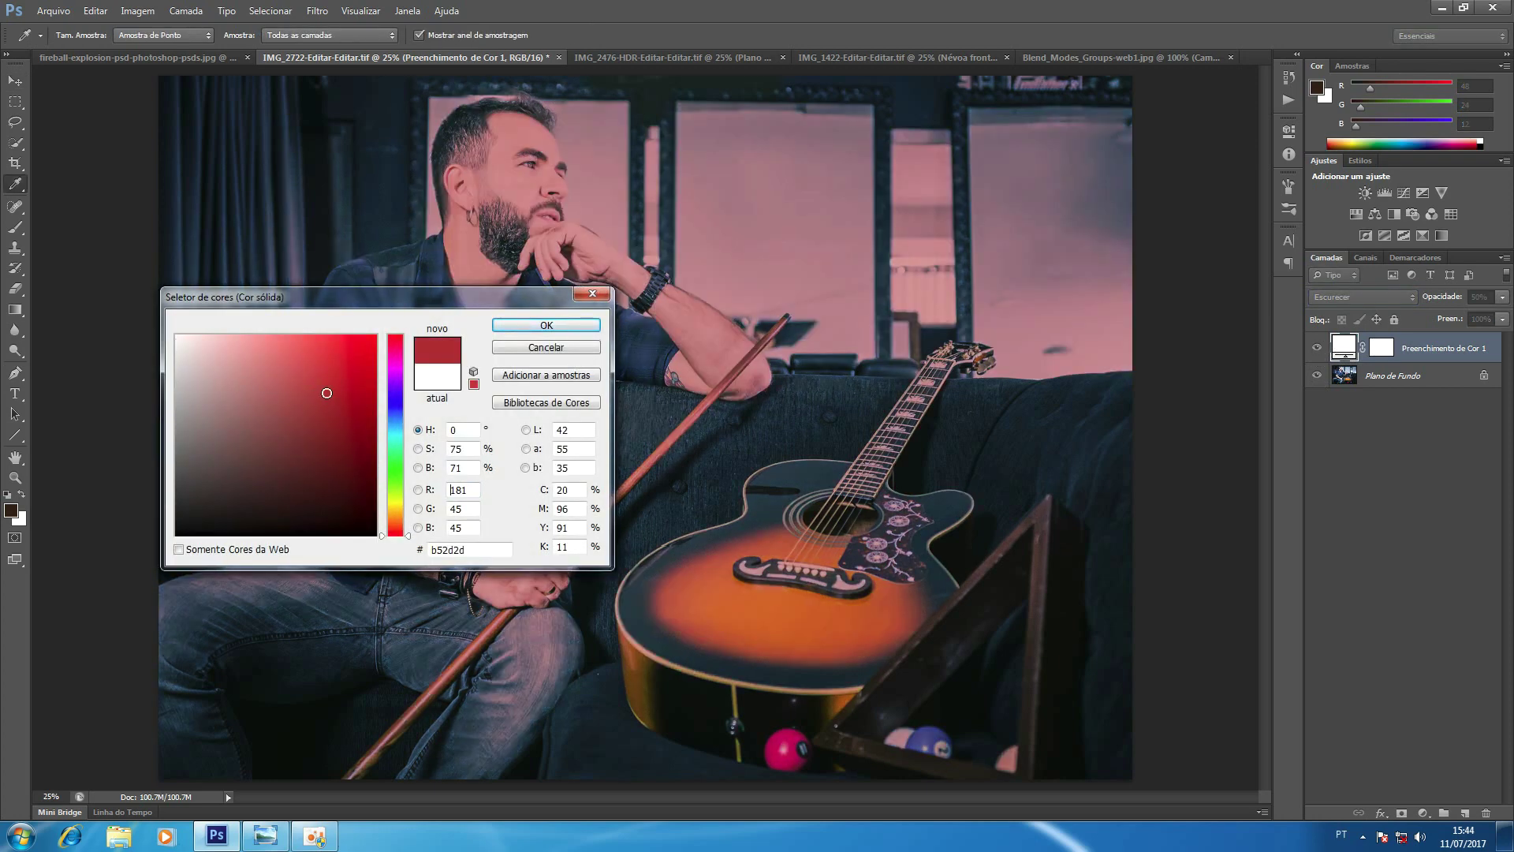
{"action": "left_click", "coordinate": [543, 327]}
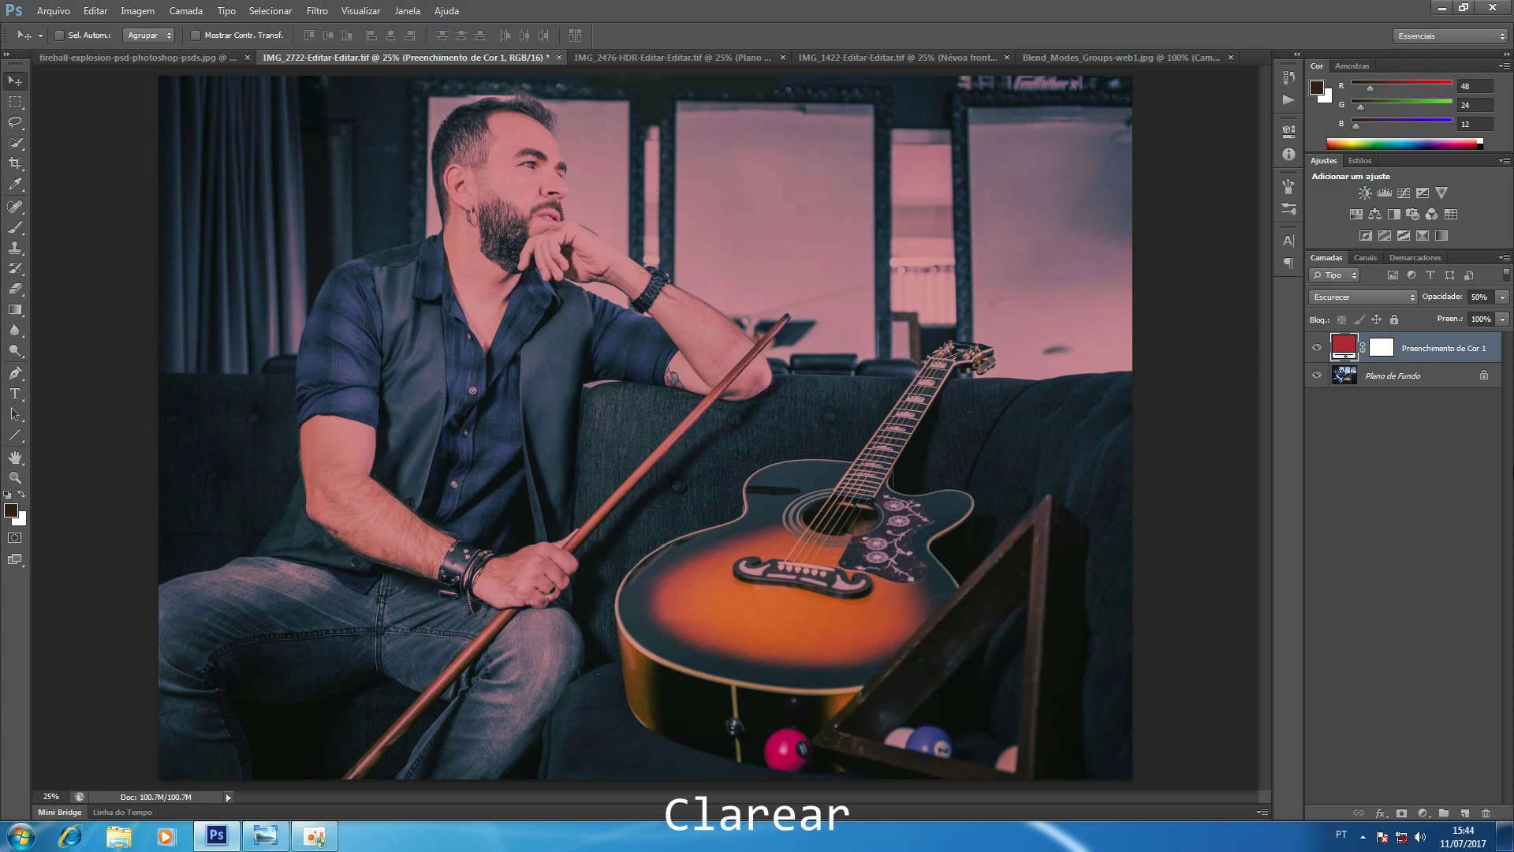
Set the red fill layer's blend mode to Clarear and compare the photo with the layer hidden and shown.
{"action": "left_click", "coordinate": [1372, 298]}
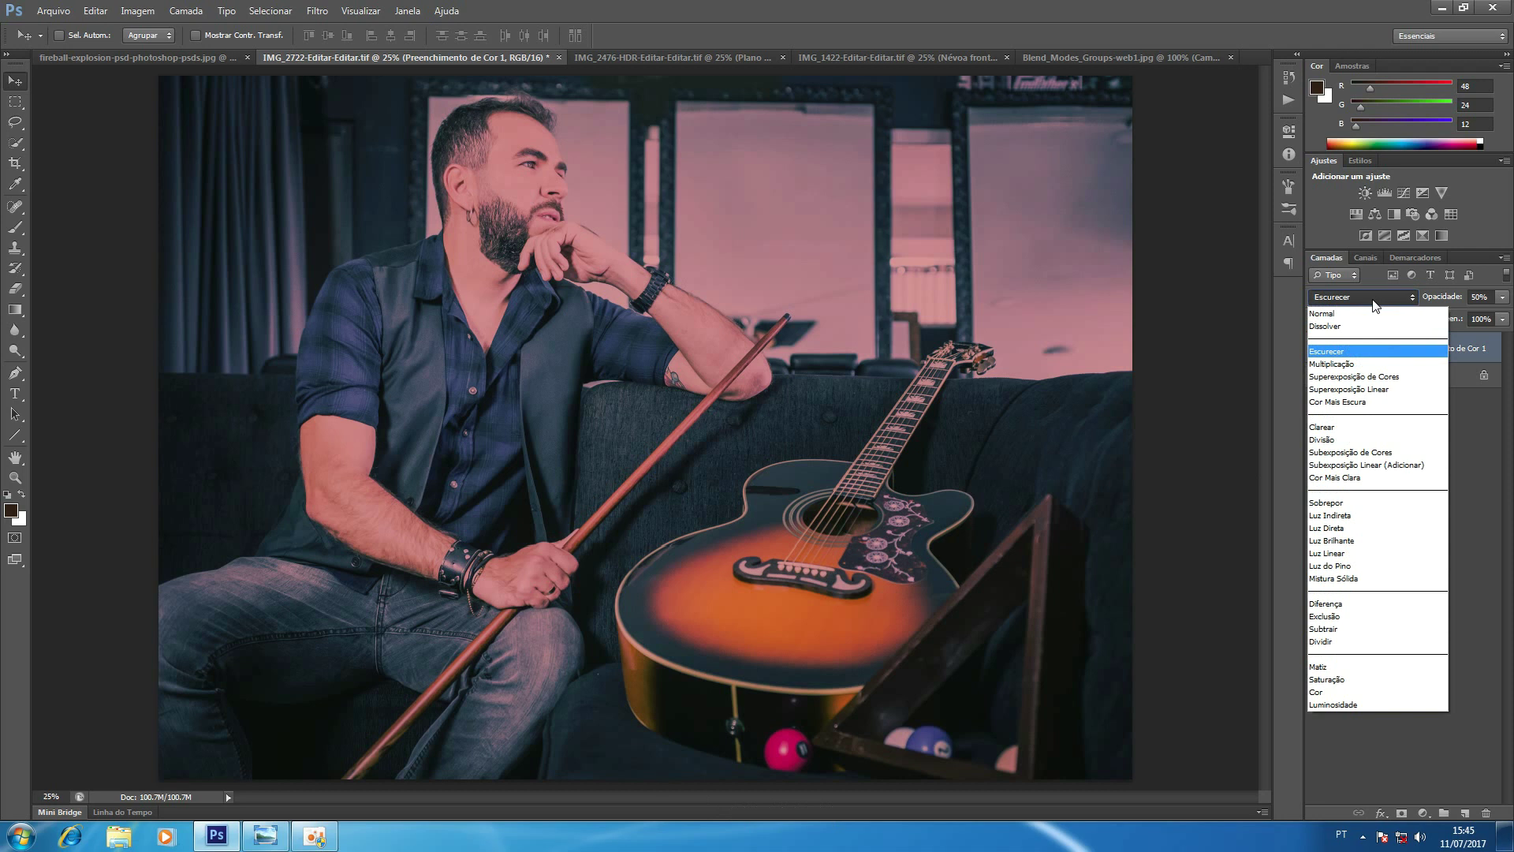
{"action": "left_click", "coordinate": [1350, 426]}
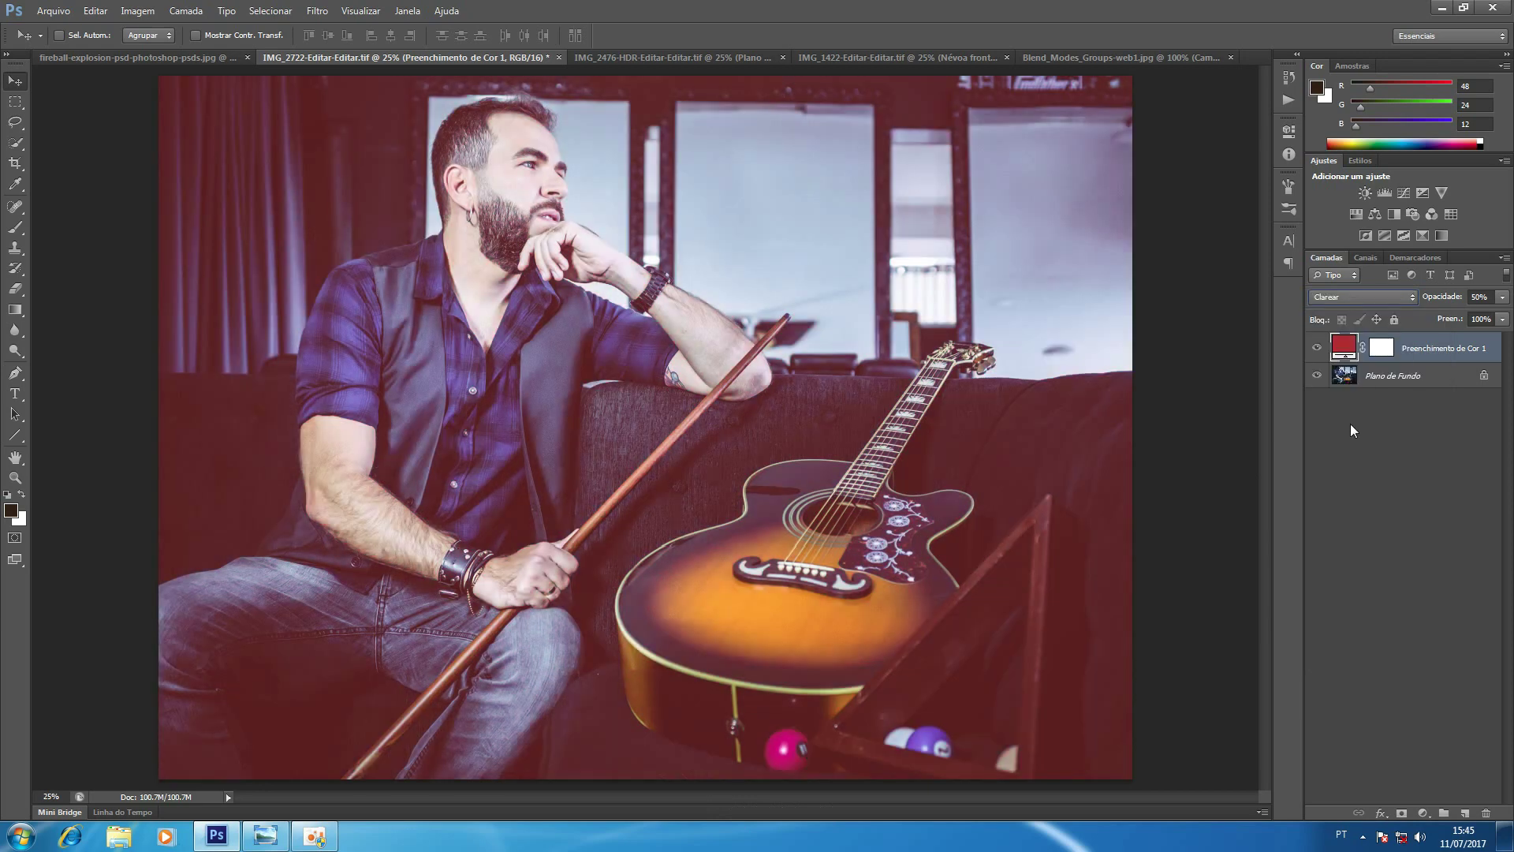
{"action": "left_click", "coordinate": [1318, 353]}
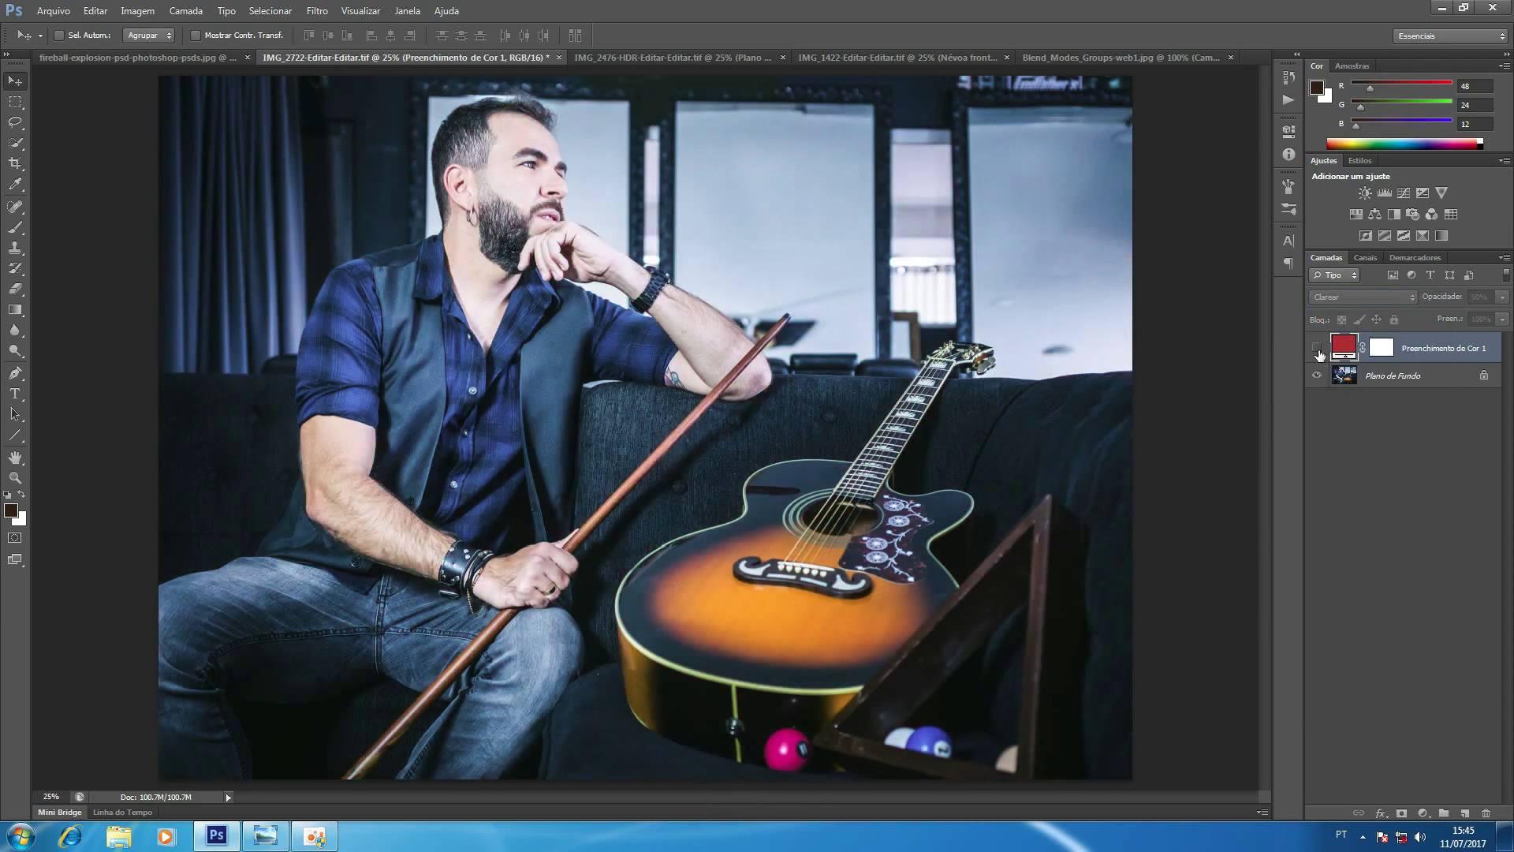
{"action": "left_click", "coordinate": [1321, 348]}
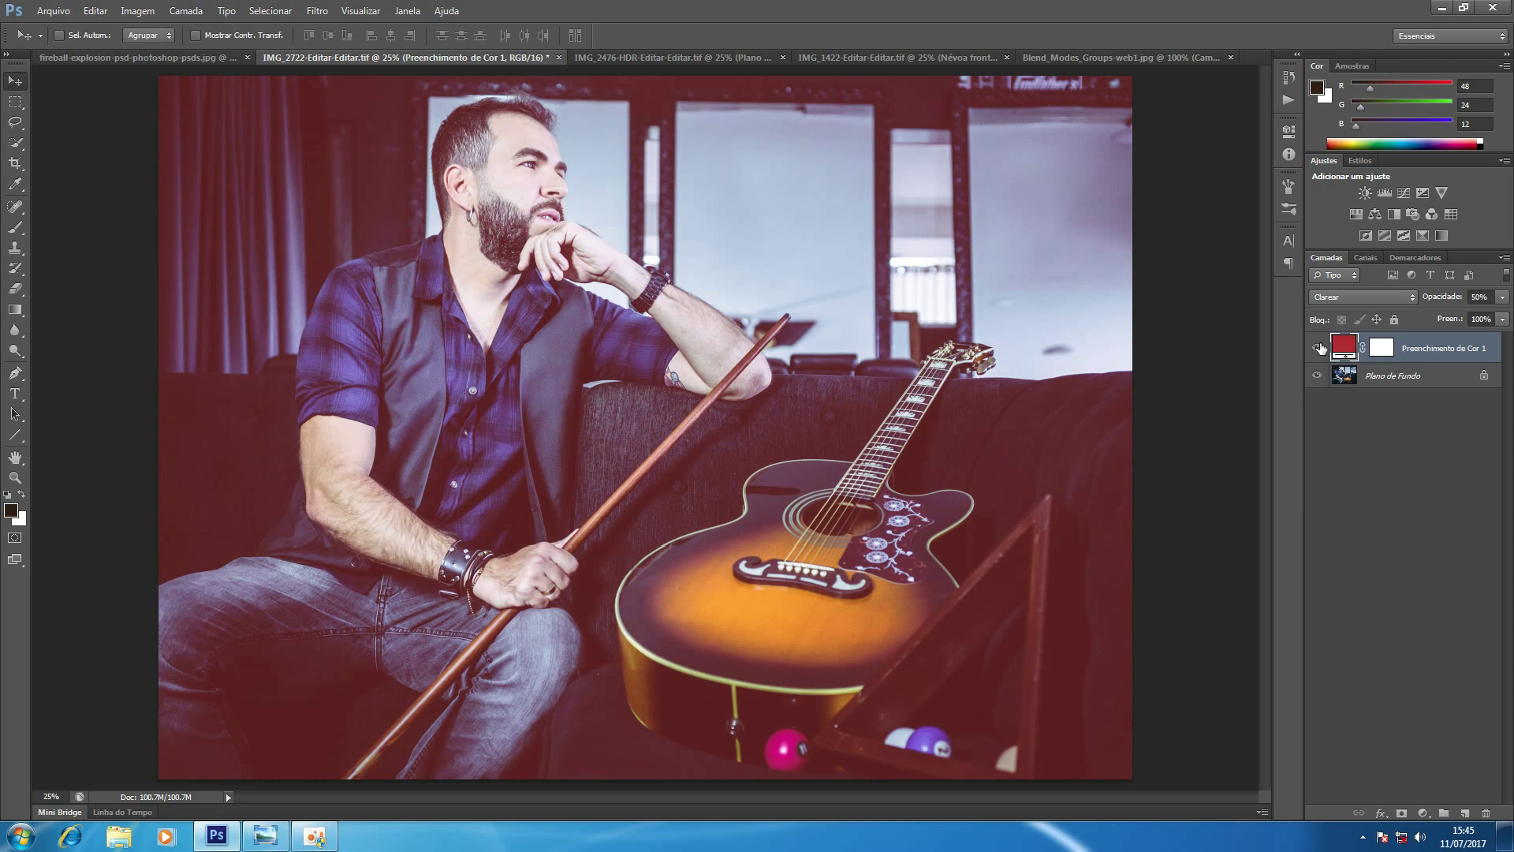
Preview Divisão, Subexposição de Cores, Subexposição Linear (Adicionar) and Cor Mais Clara on the red fill layer, returning to Clarear.
{"action": "left_click", "coordinate": [1364, 298]}
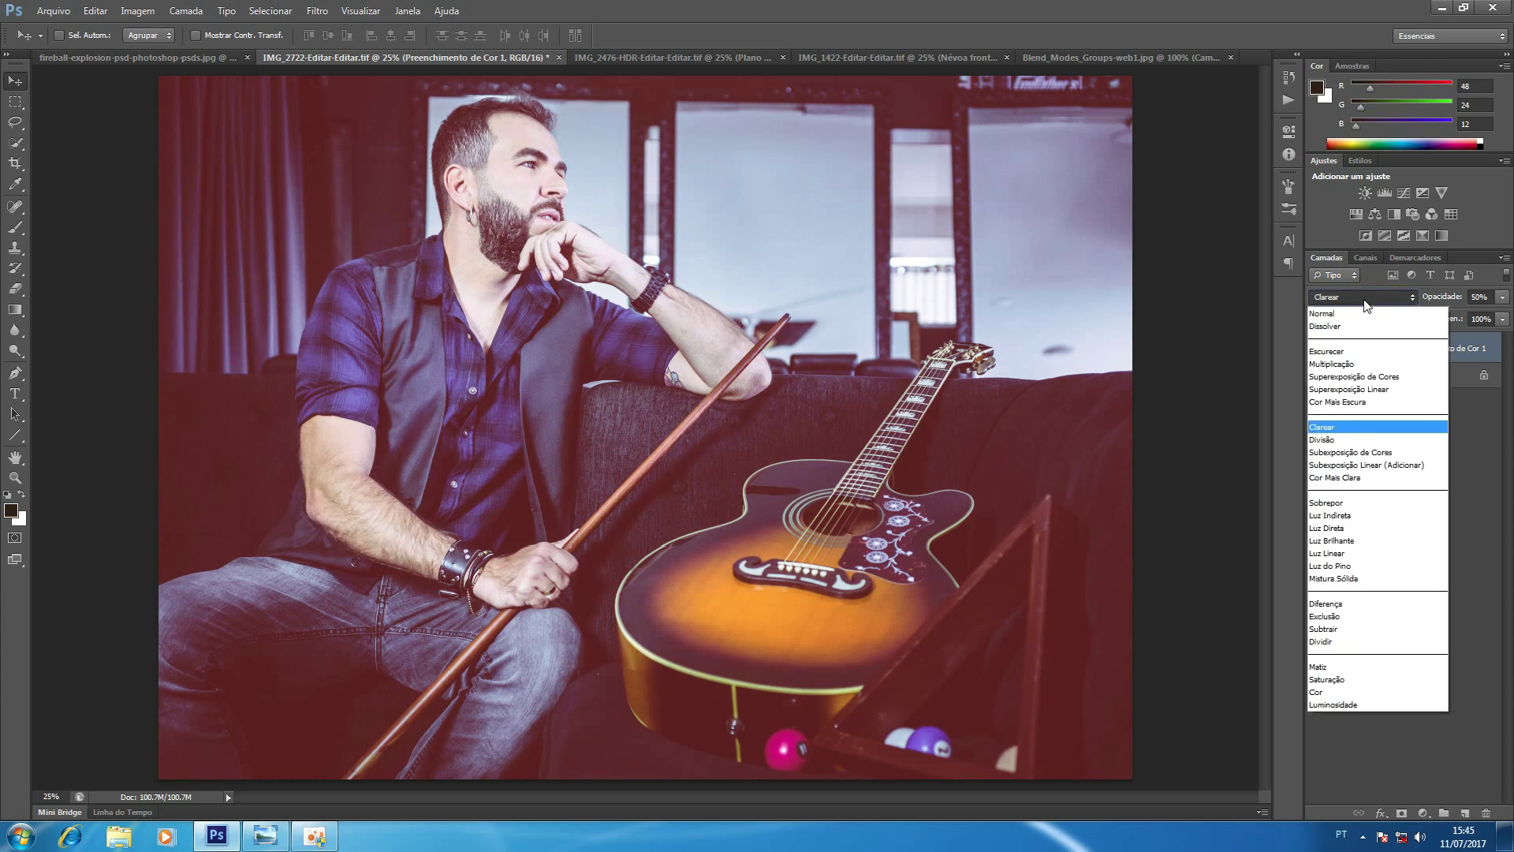
{"action": "left_click", "coordinate": [1332, 428]}
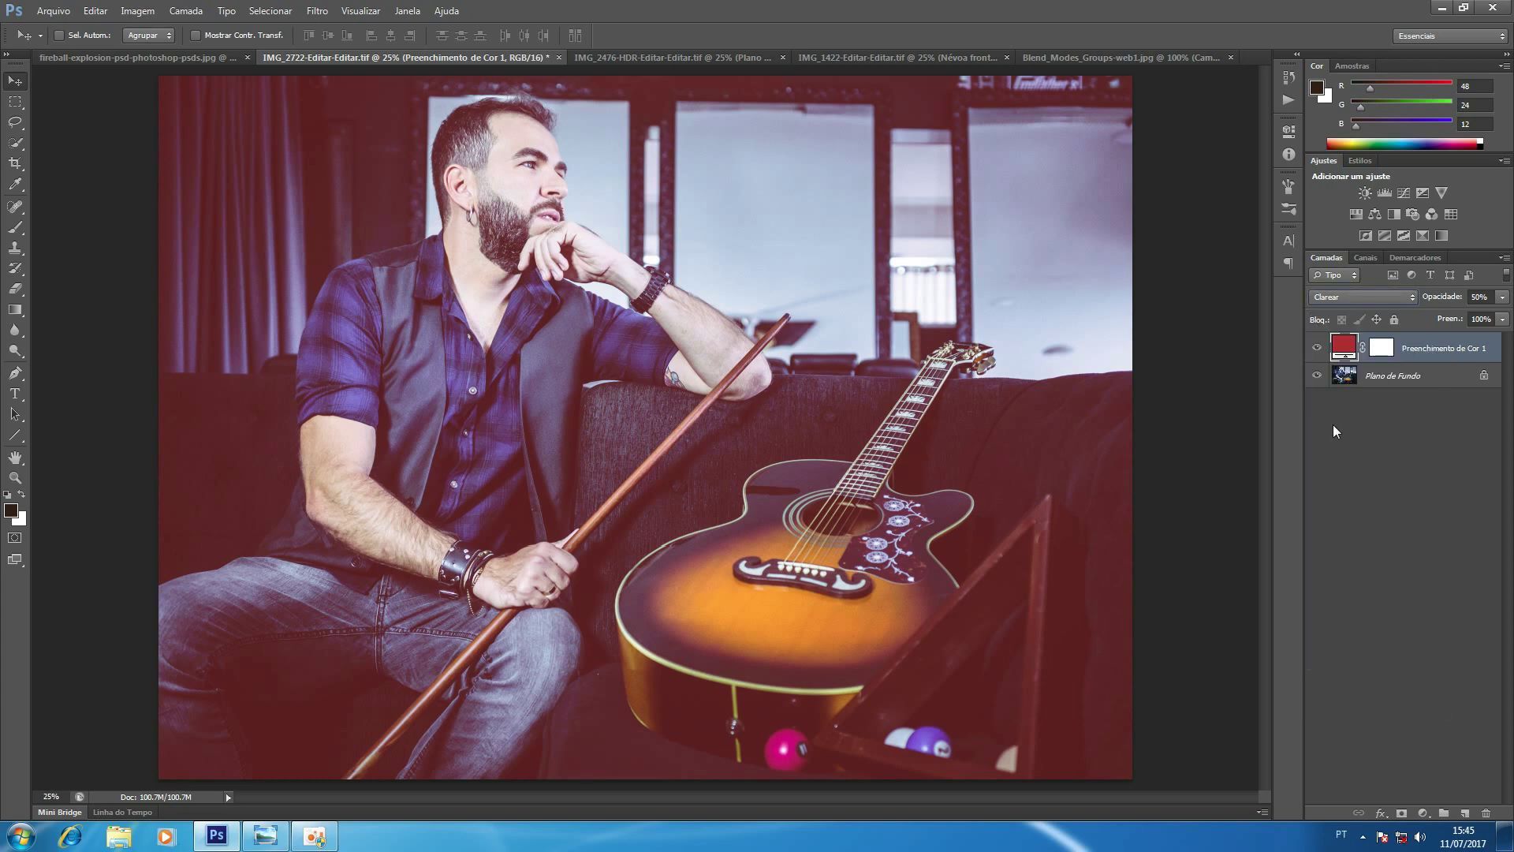
{"action": "key", "text": "Down"}
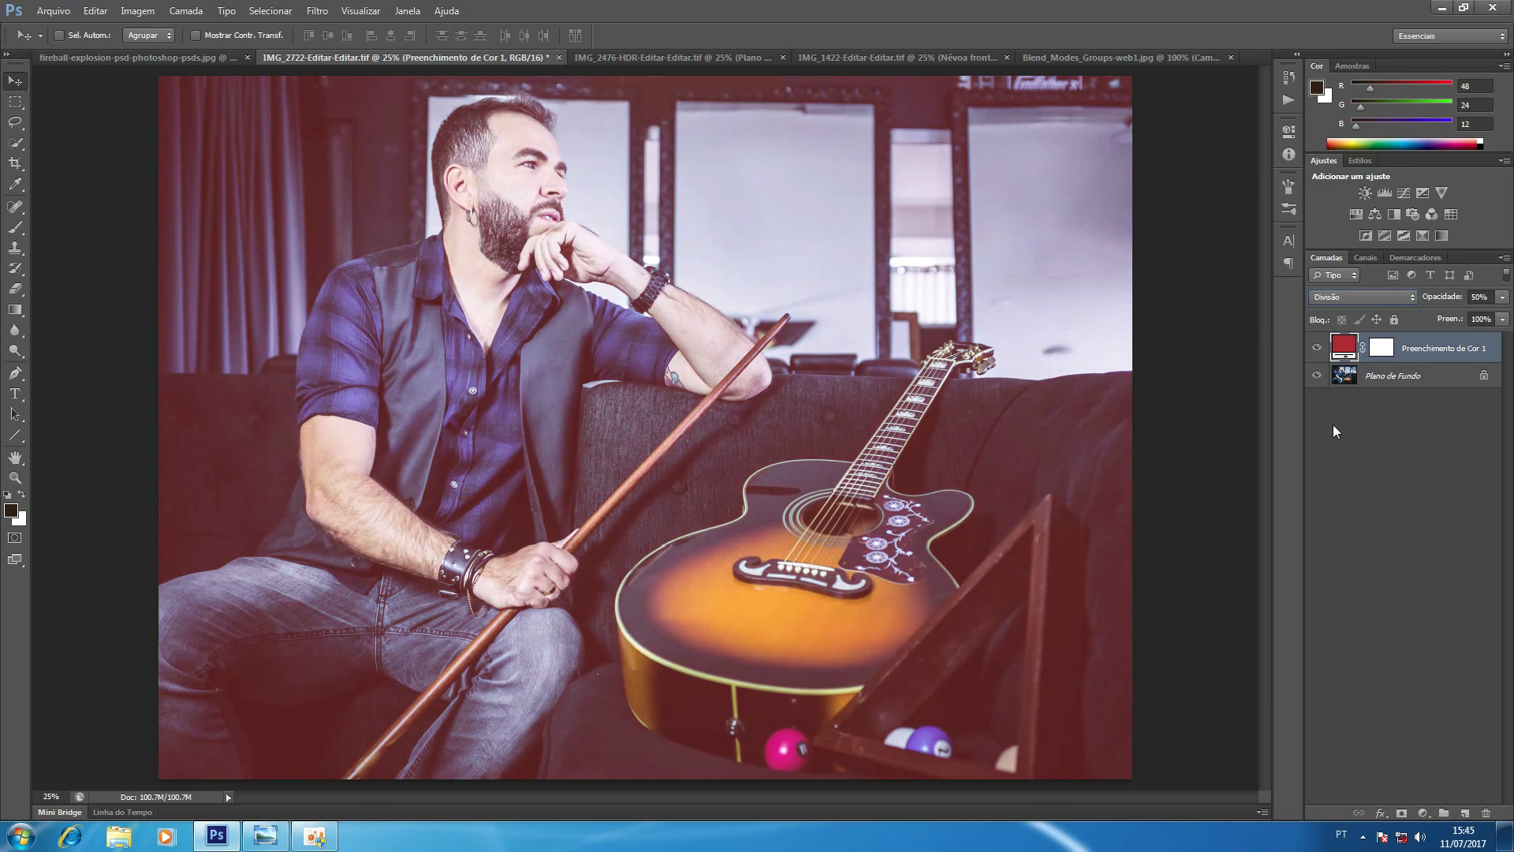
{"action": "key", "text": "Down"}
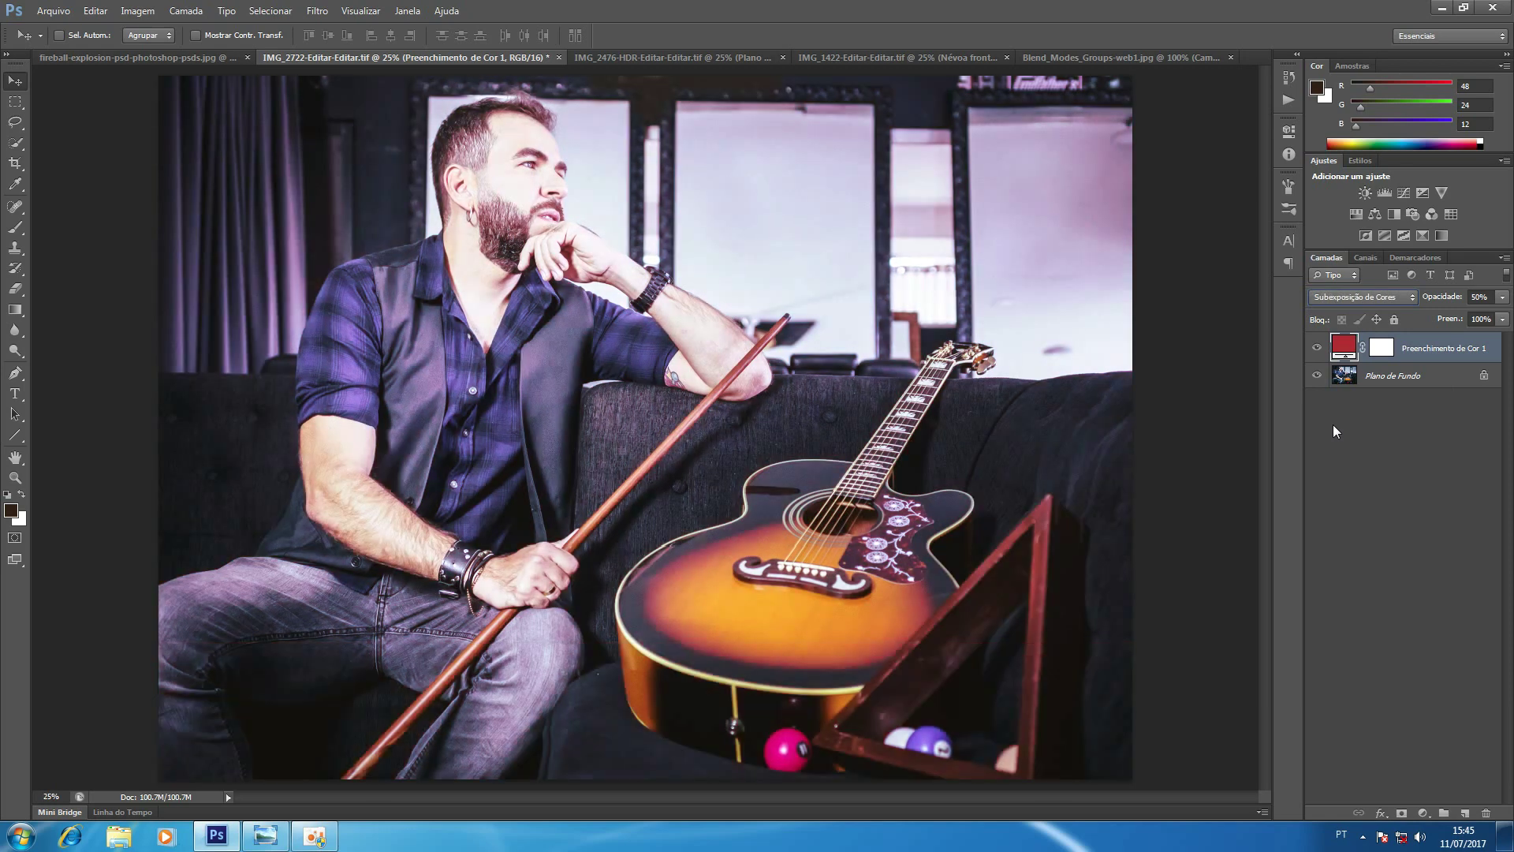
{"action": "key", "text": "Down"}
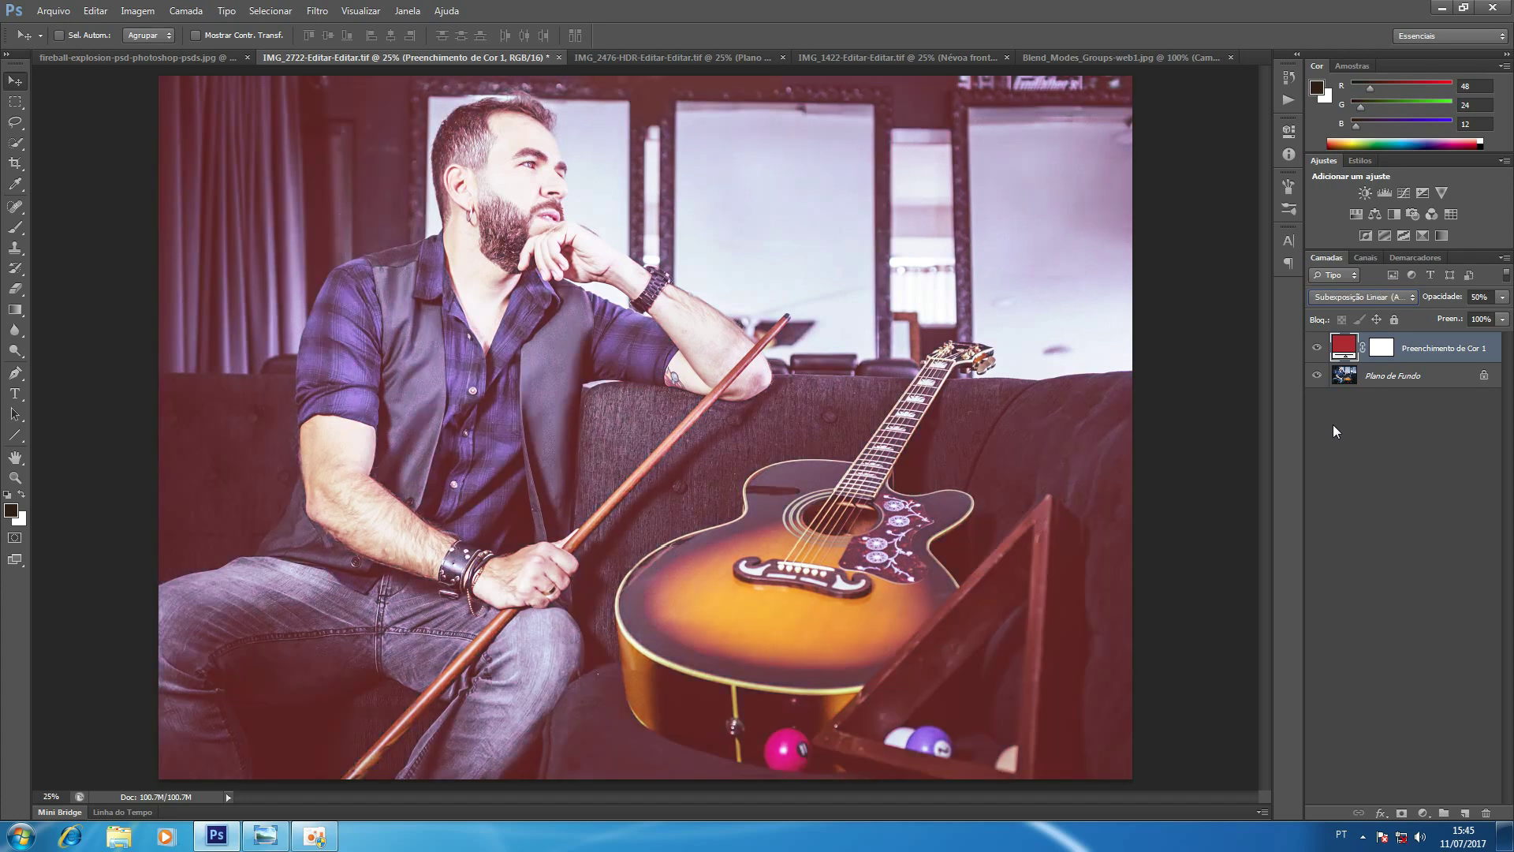
{"action": "key", "text": "Down"}
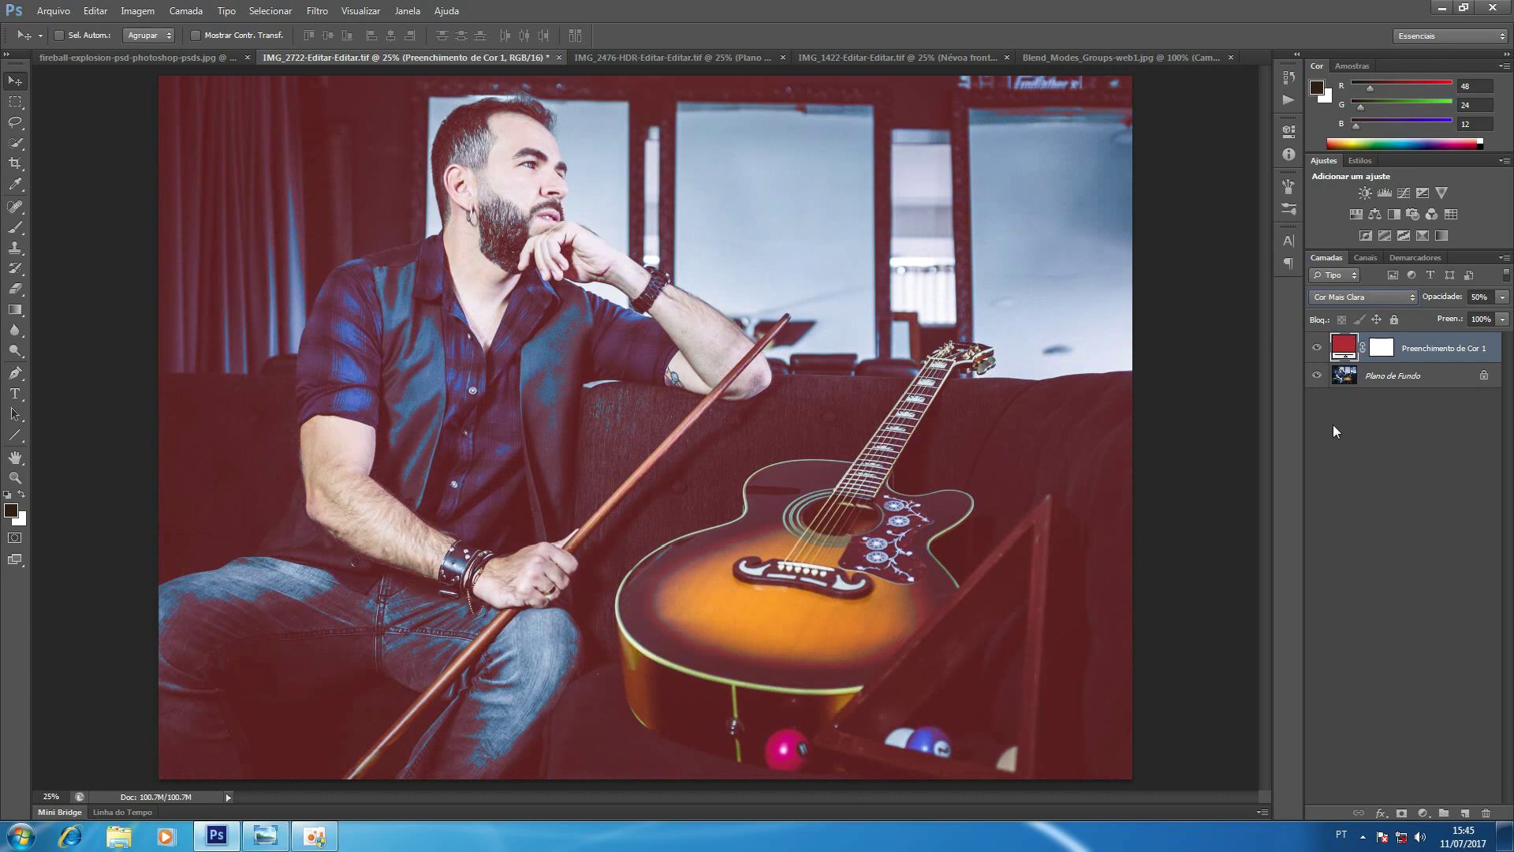
{"action": "key", "text": "Up"}
{"action": "key", "text": "Up"}
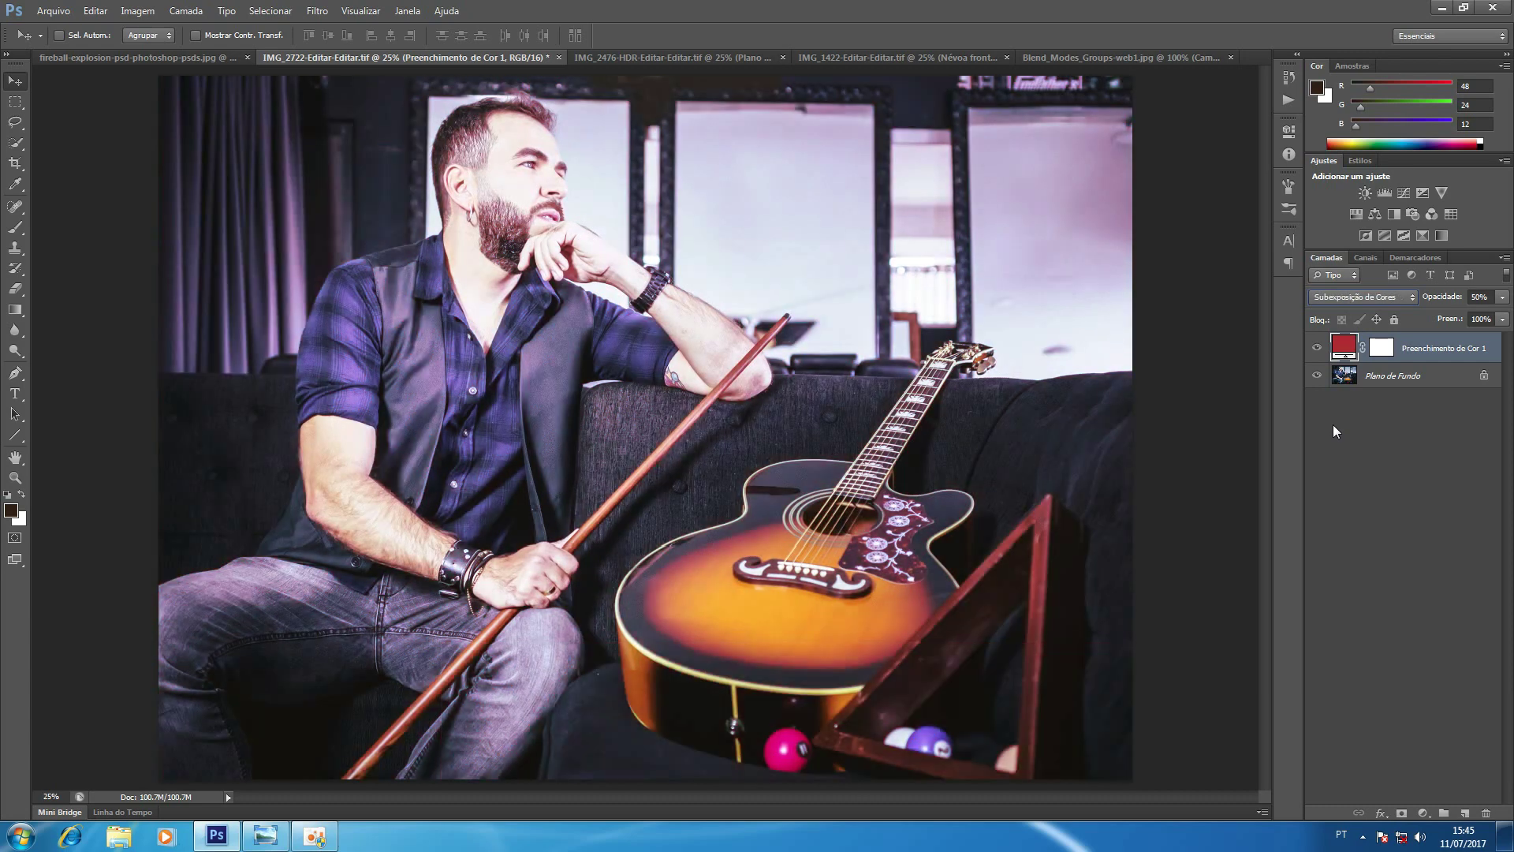
{"action": "key", "text": "Up"}
{"action": "key", "text": "Up"}
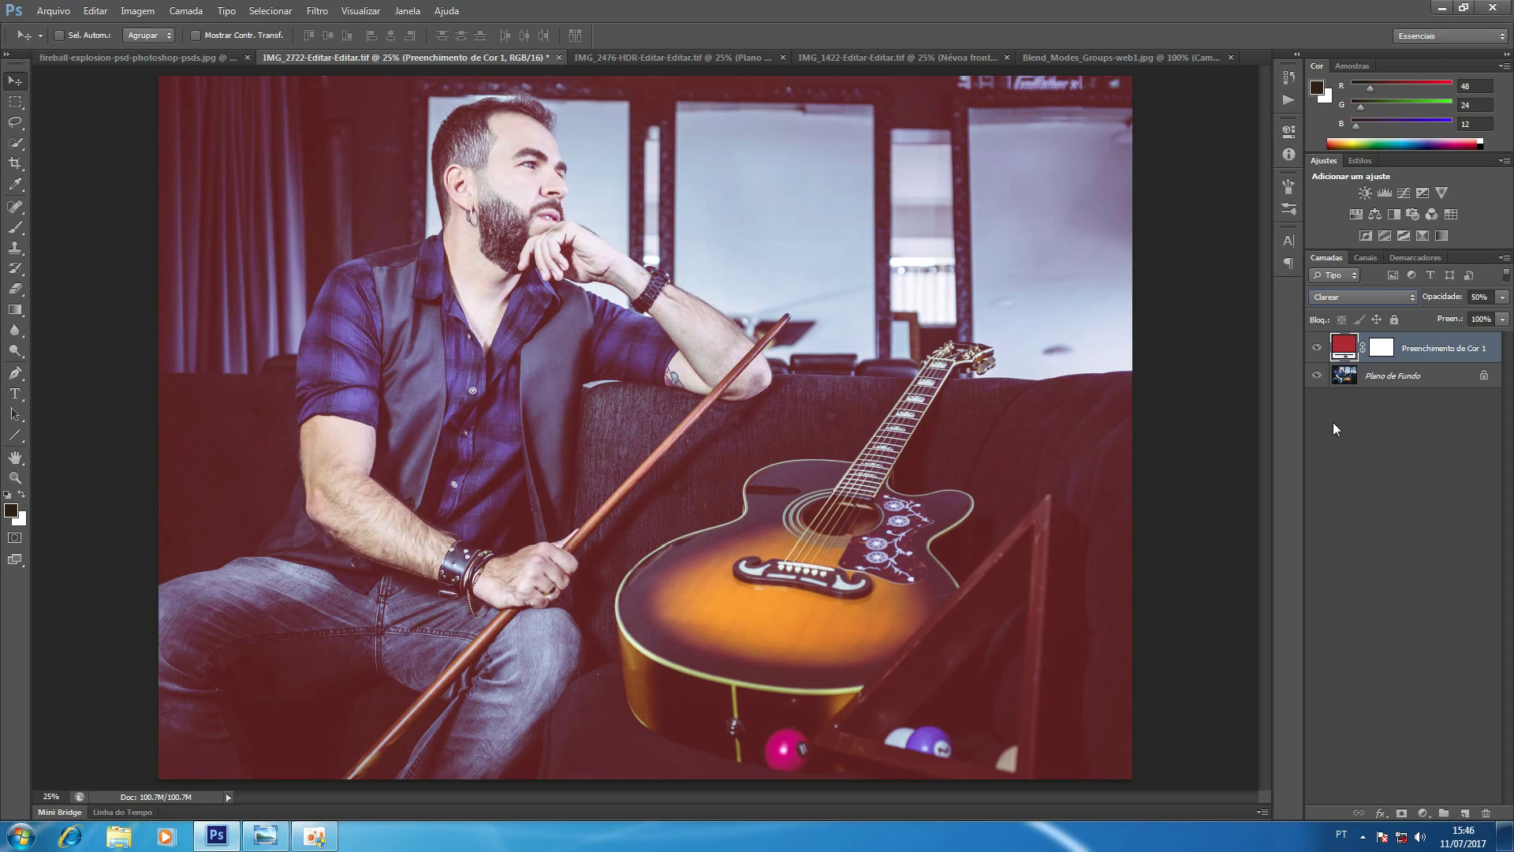
Change the Clarear fill layer's colour to pure black (000000) and compare the photo with the layer hidden and shown.
{"action": "double_click", "coordinate": [1343, 347]}
{"action": "left_click", "coordinate": [370, 537]}
{"action": "left_click", "coordinate": [376, 536]}
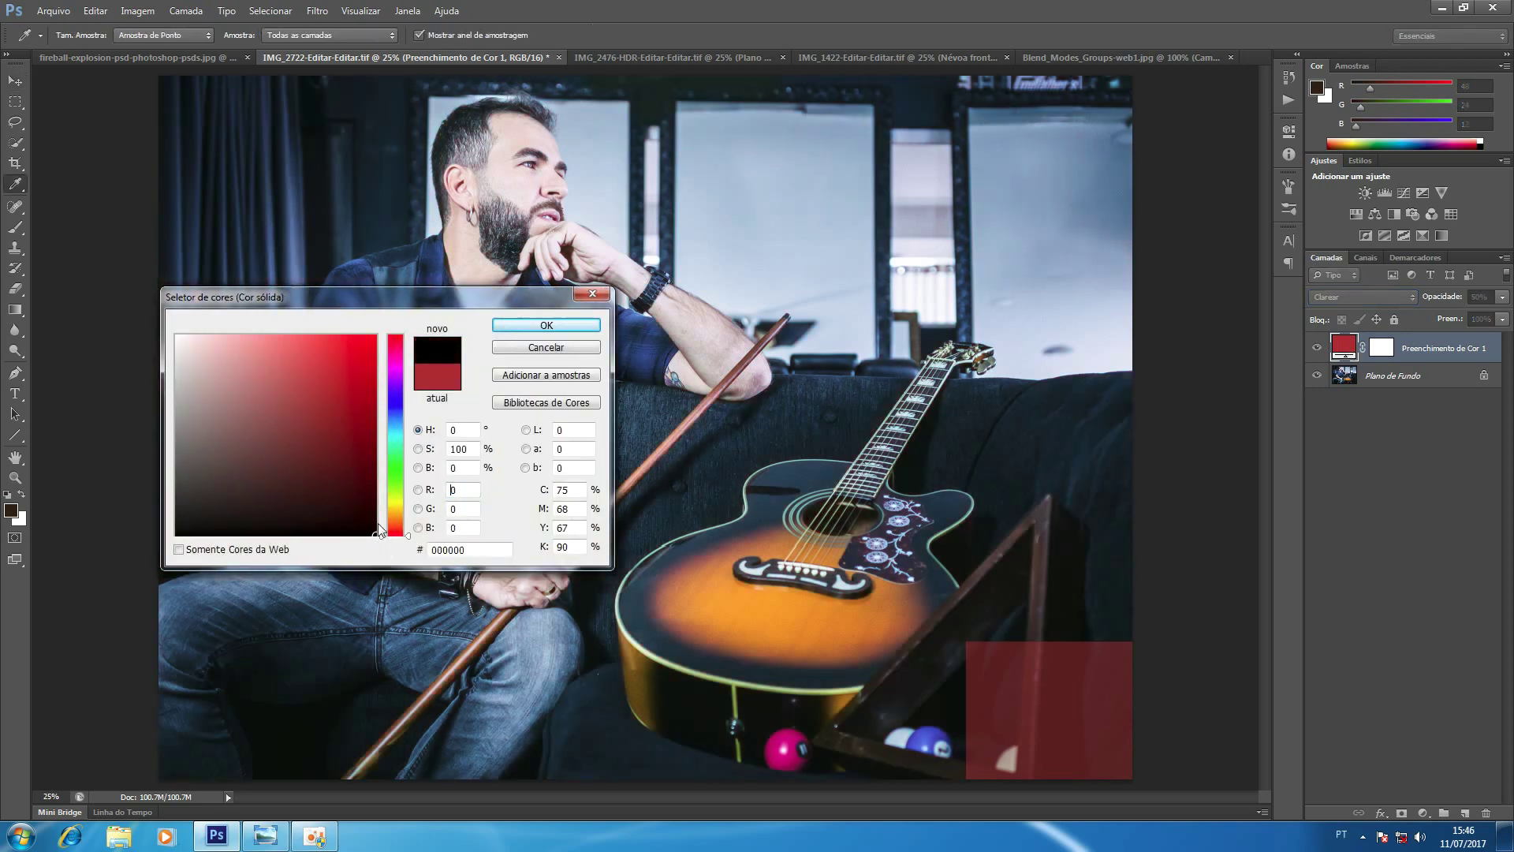
{"action": "left_click", "coordinate": [587, 325]}
{"action": "key", "text": "v"}
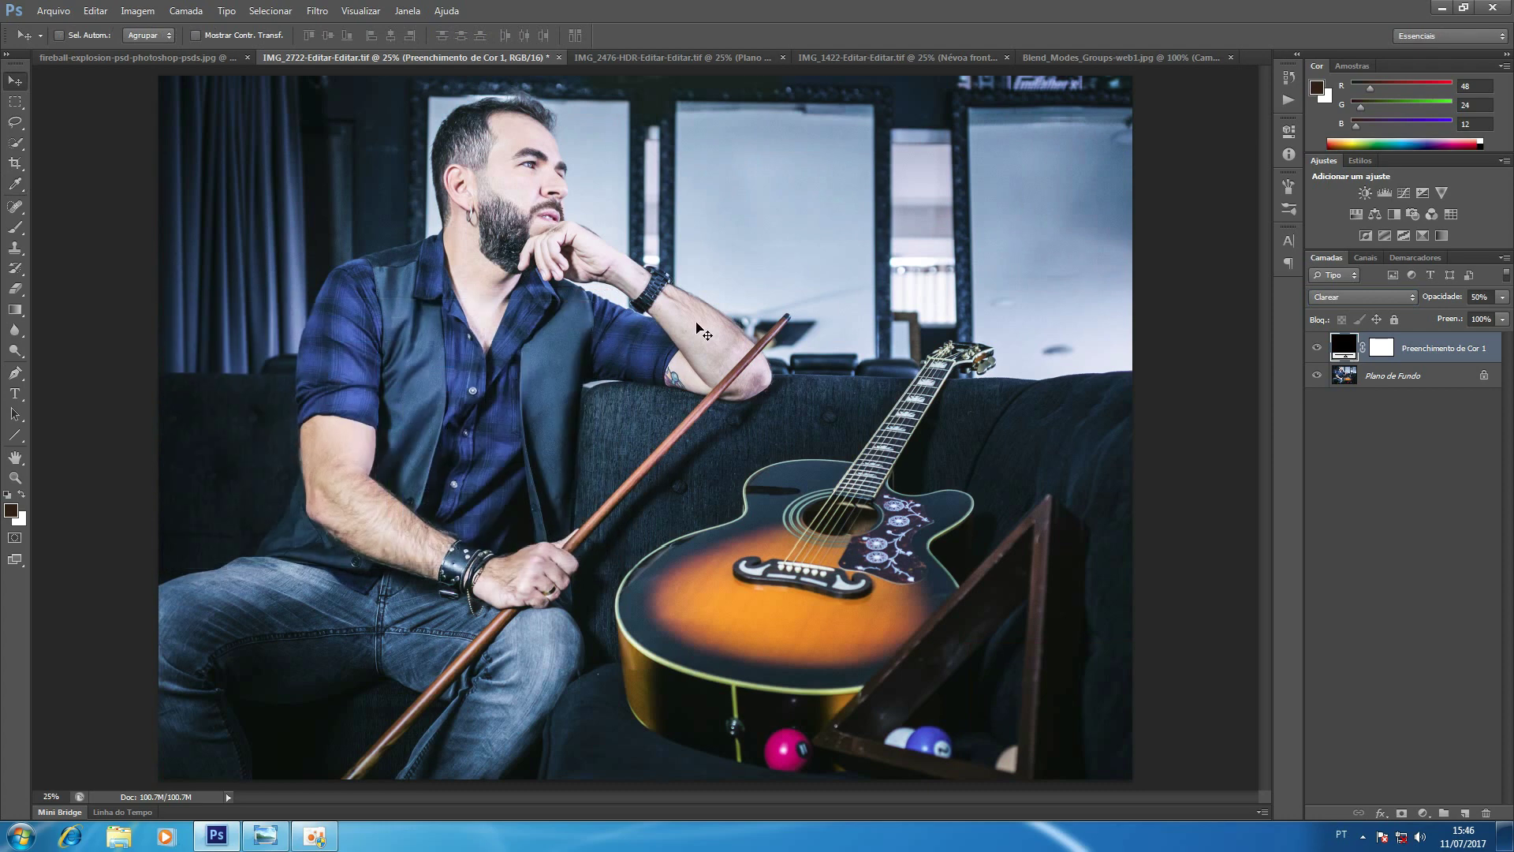
{"action": "left_click", "coordinate": [1316, 349]}
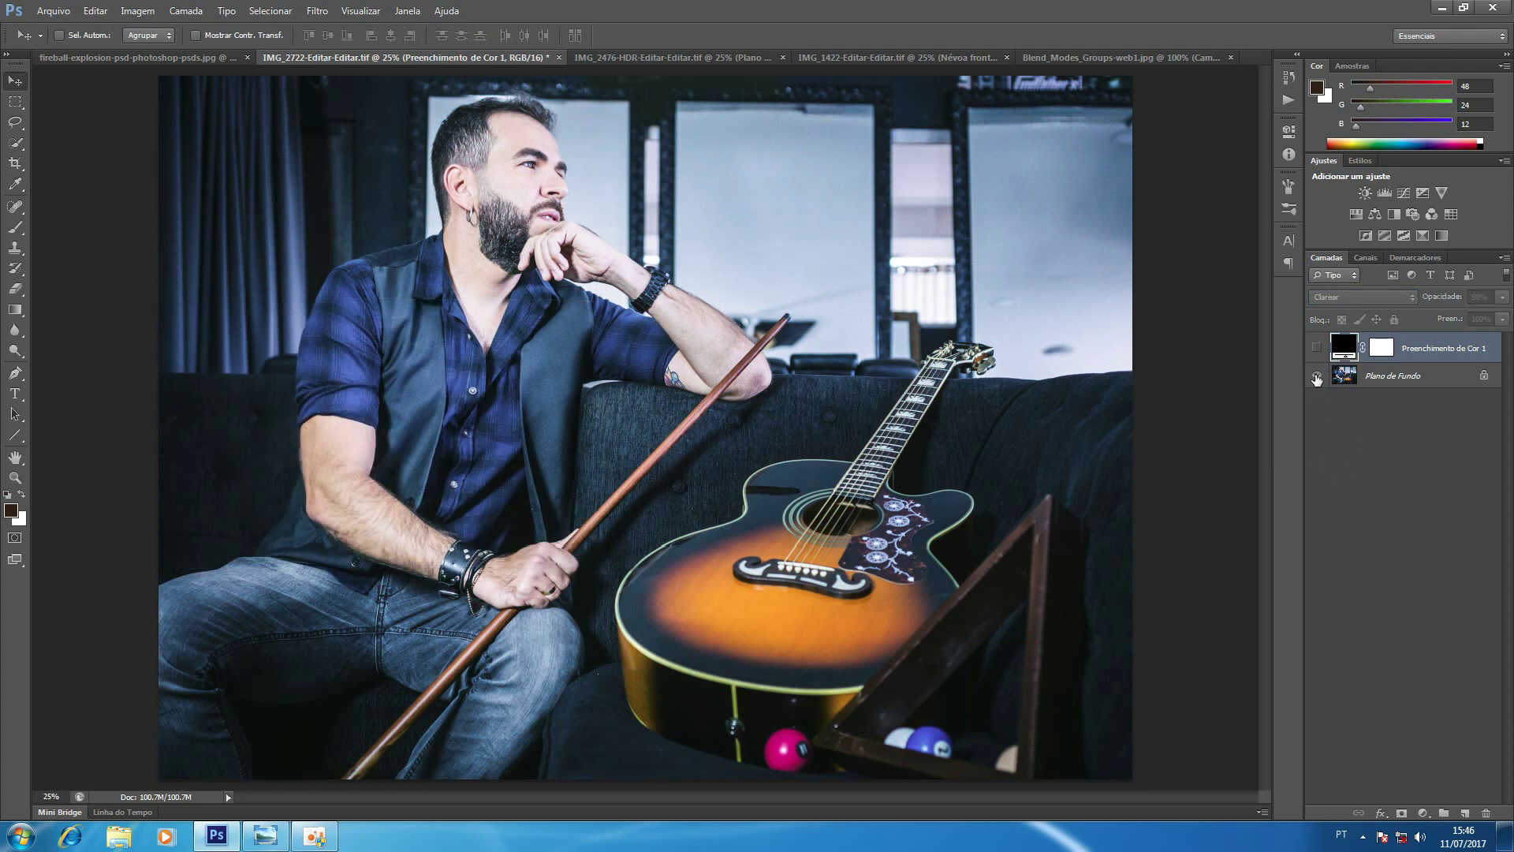
{"action": "left_click", "coordinate": [1316, 350]}
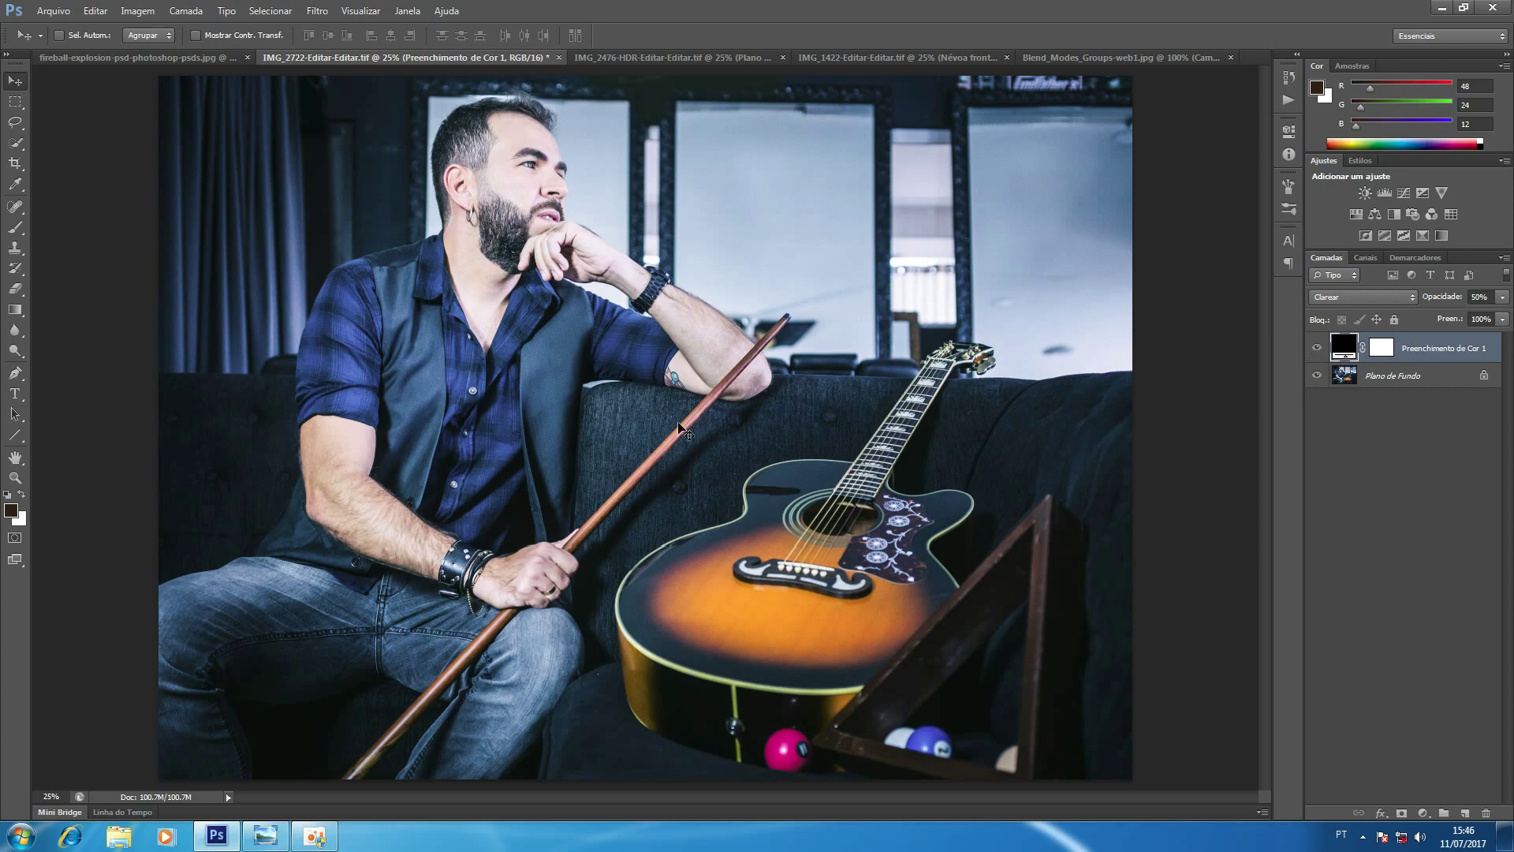
Duplicate the background layer of the fireball-explosion image into the IMG_1422-Editar-Editar.tif document.
{"action": "left_click", "coordinate": [889, 58]}
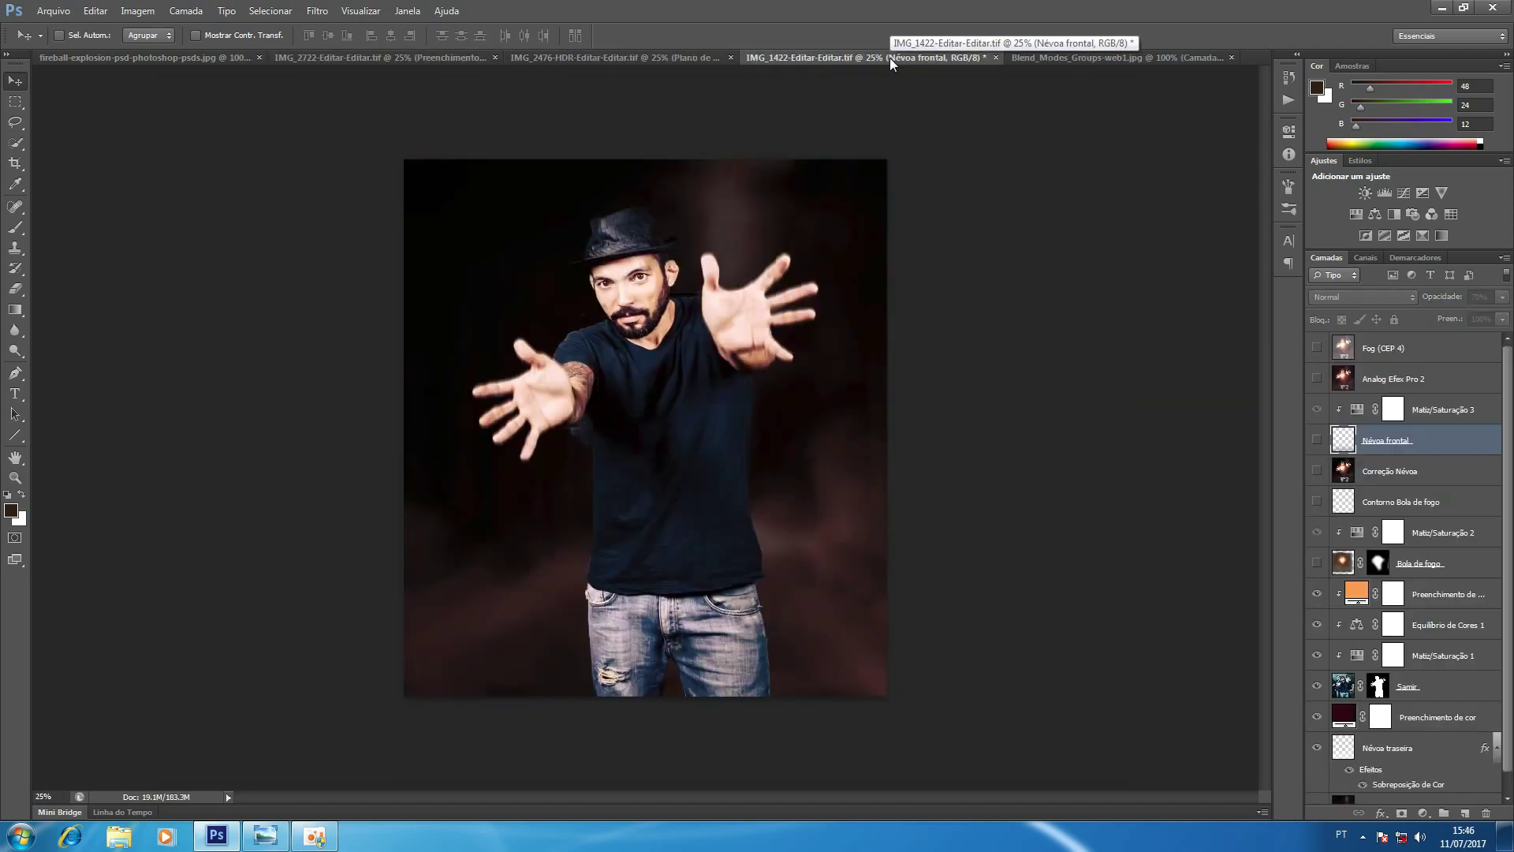
{"action": "left_click", "coordinate": [183, 59]}
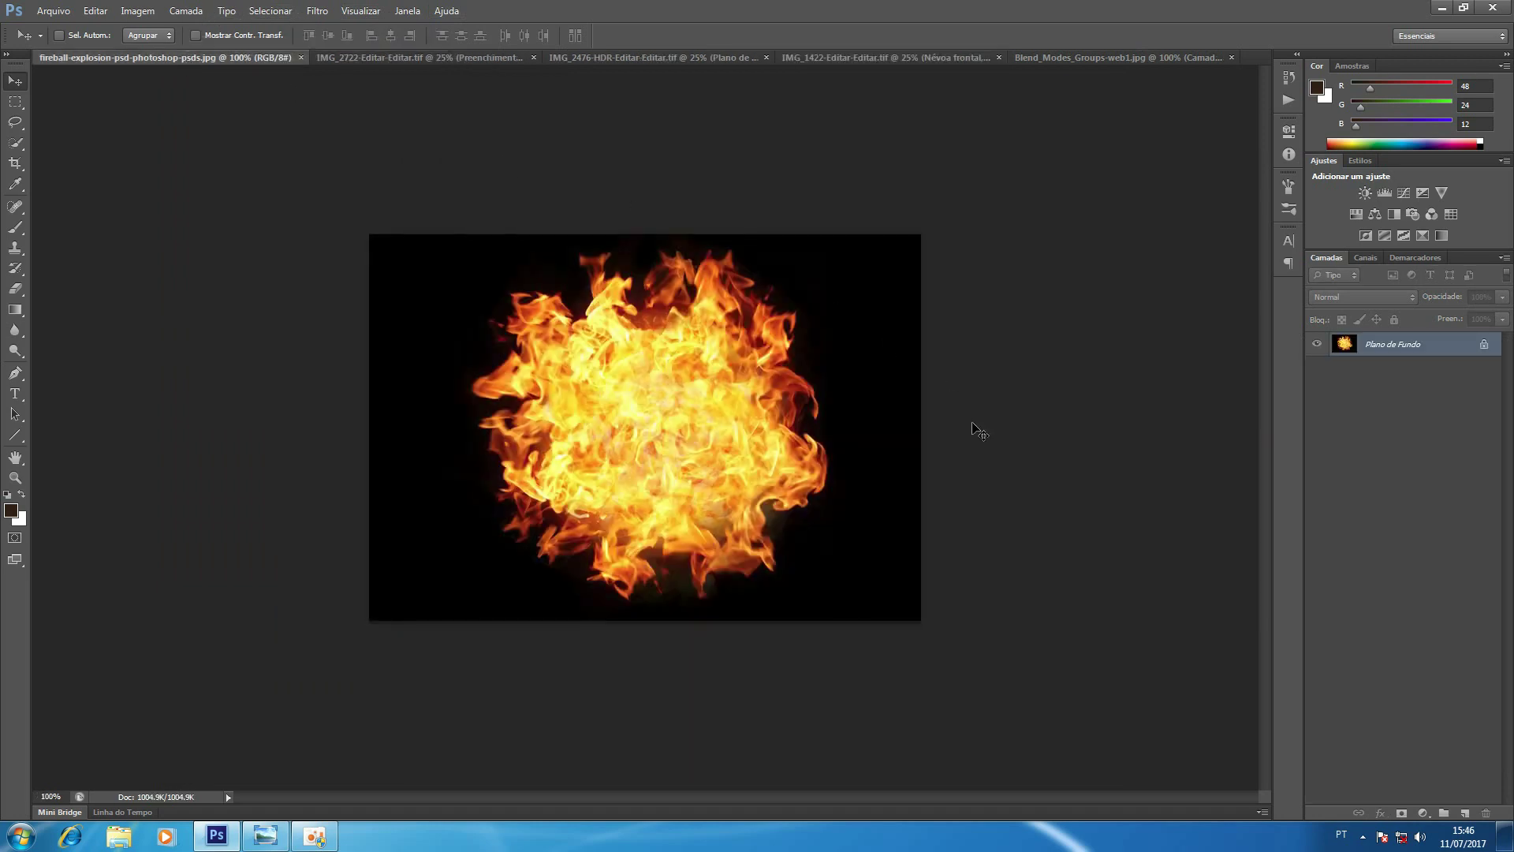
{"action": "right_click", "coordinate": [1402, 348]}
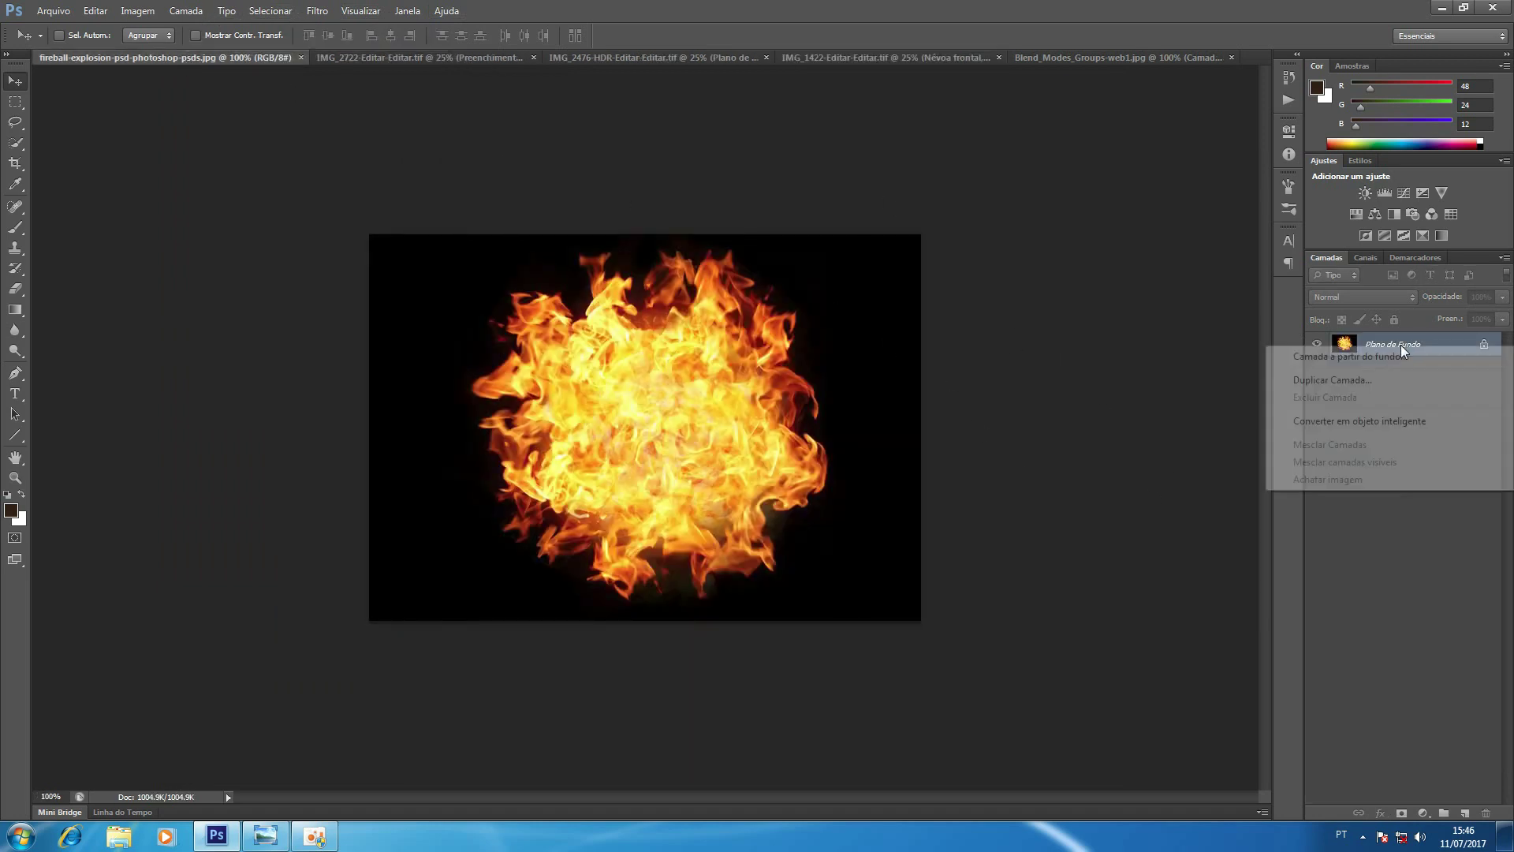
{"action": "left_click", "coordinate": [1396, 392]}
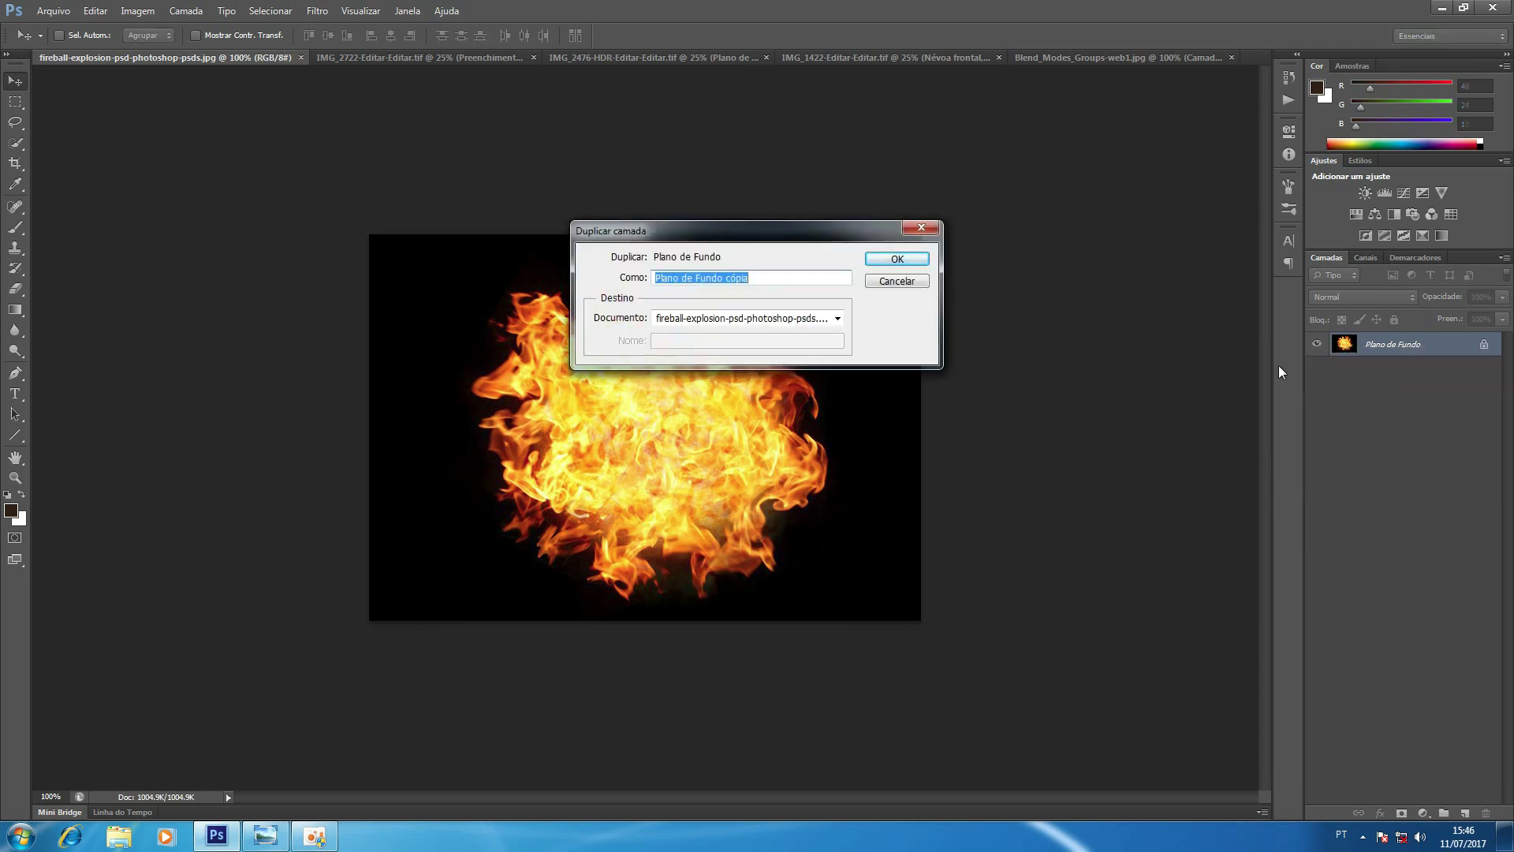
{"action": "left_click", "coordinate": [778, 323]}
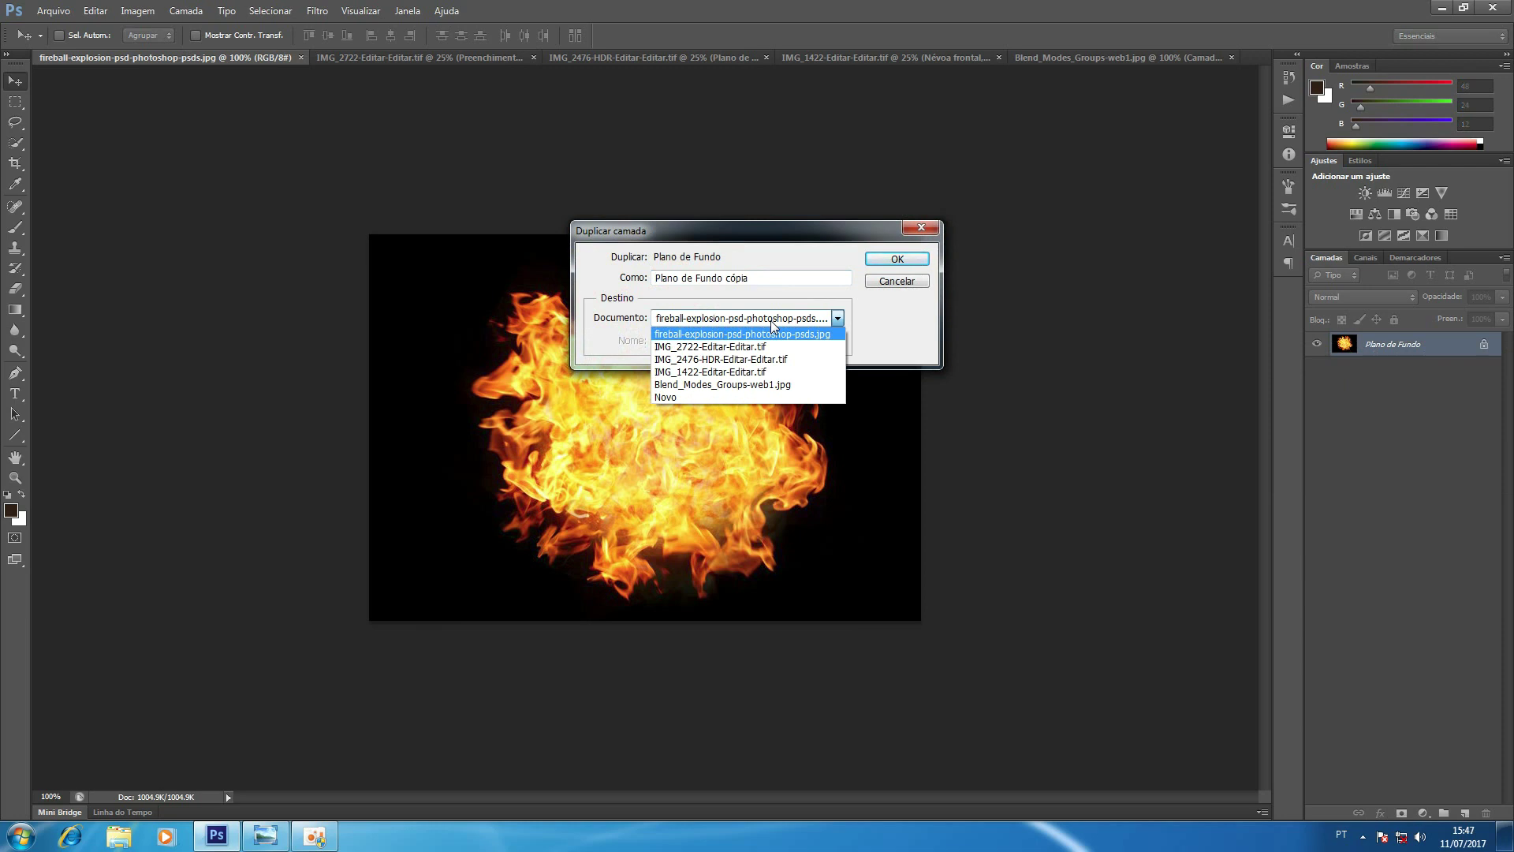
{"action": "left_click", "coordinate": [731, 370]}
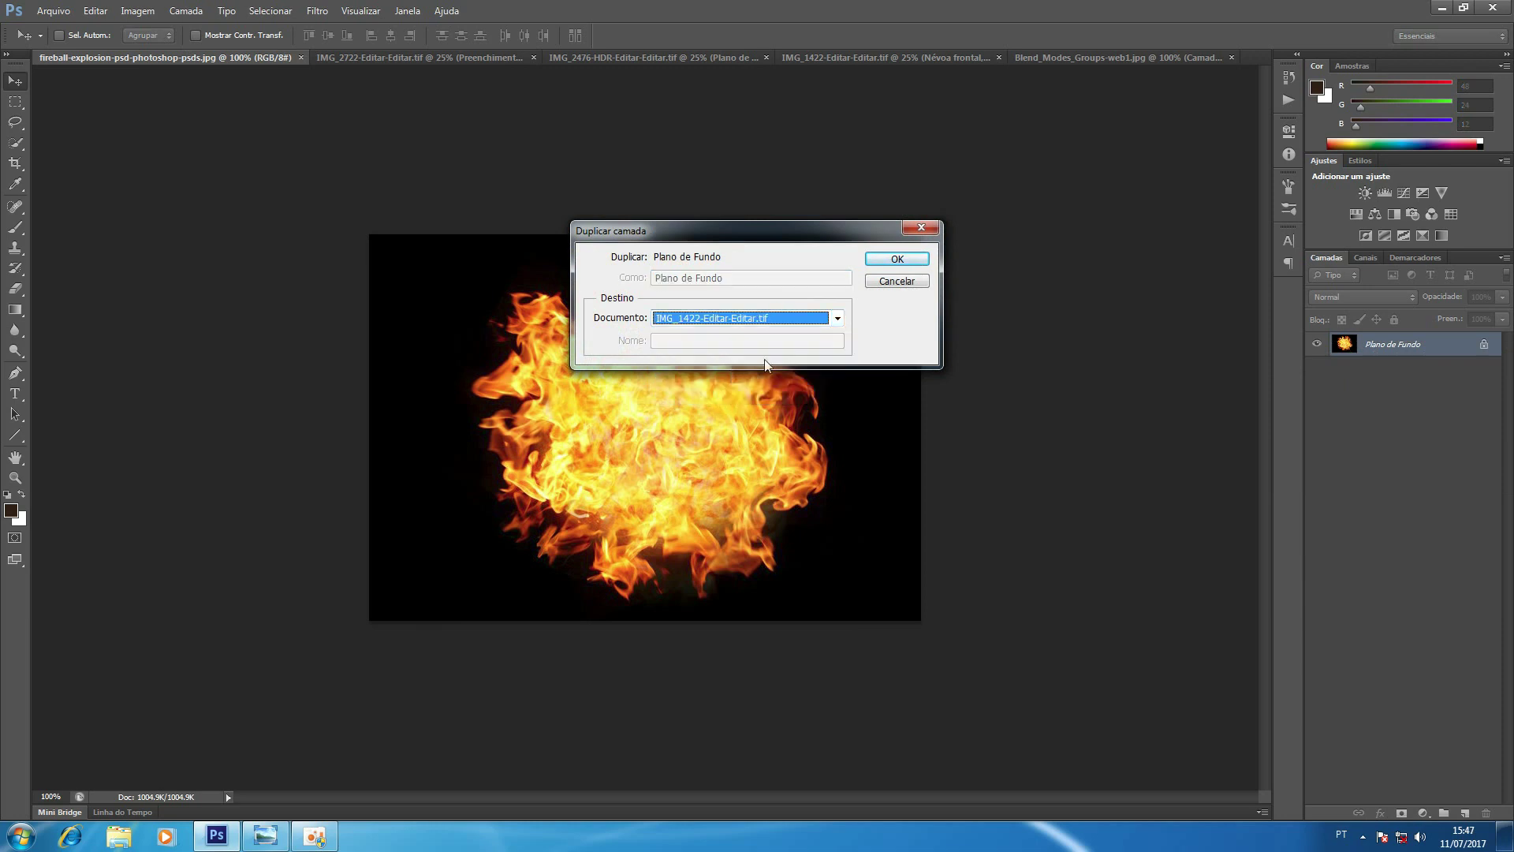
{"action": "left_click", "coordinate": [911, 260]}
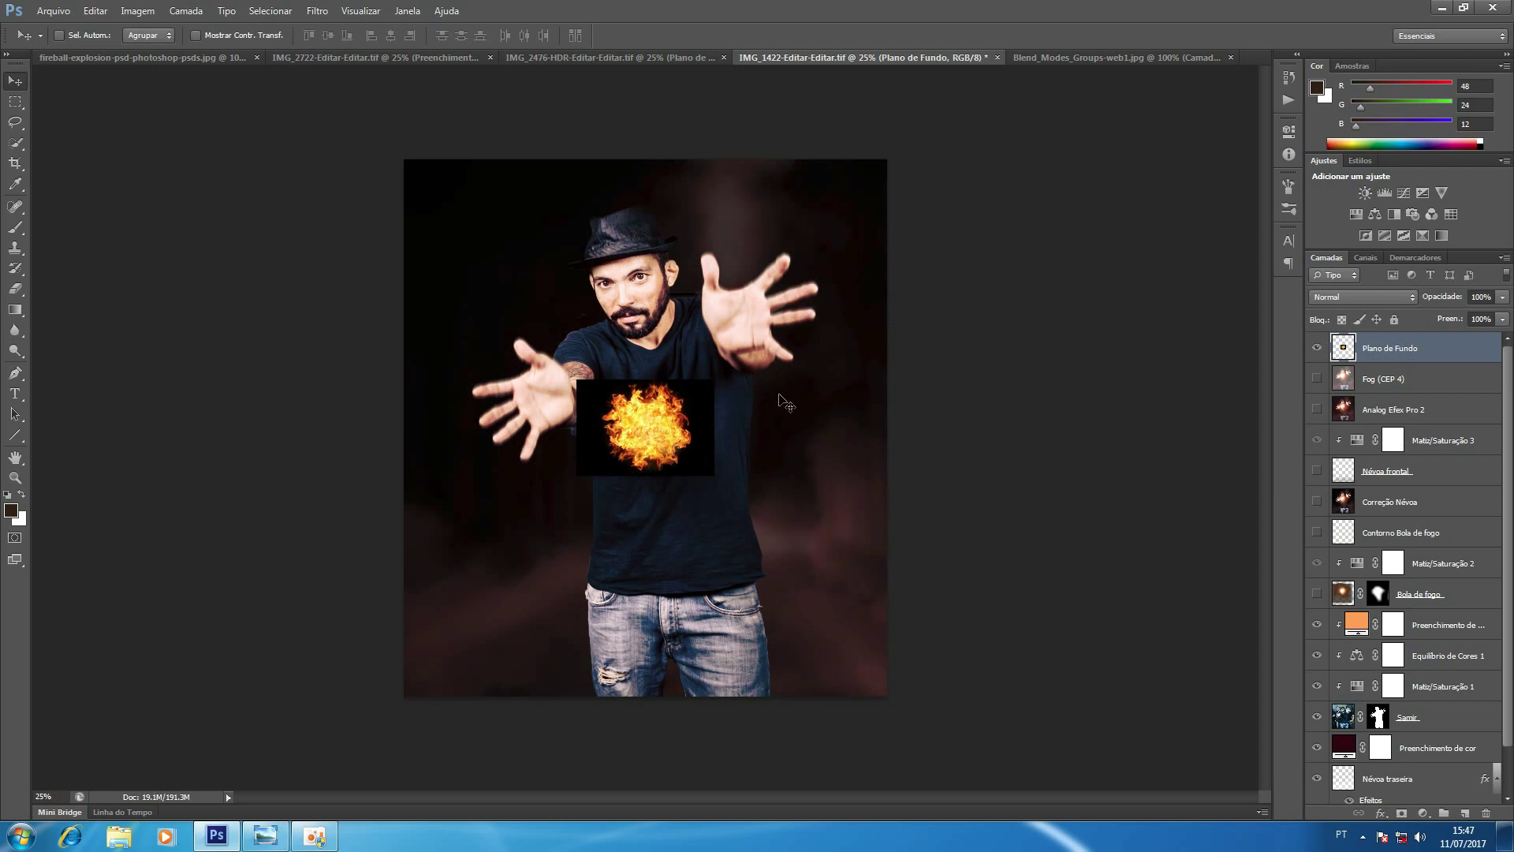
Enlarge the fireball layer with Free Transform and place it over the man's chest, between his hands.
{"action": "key", "text": "ctrl+t"}
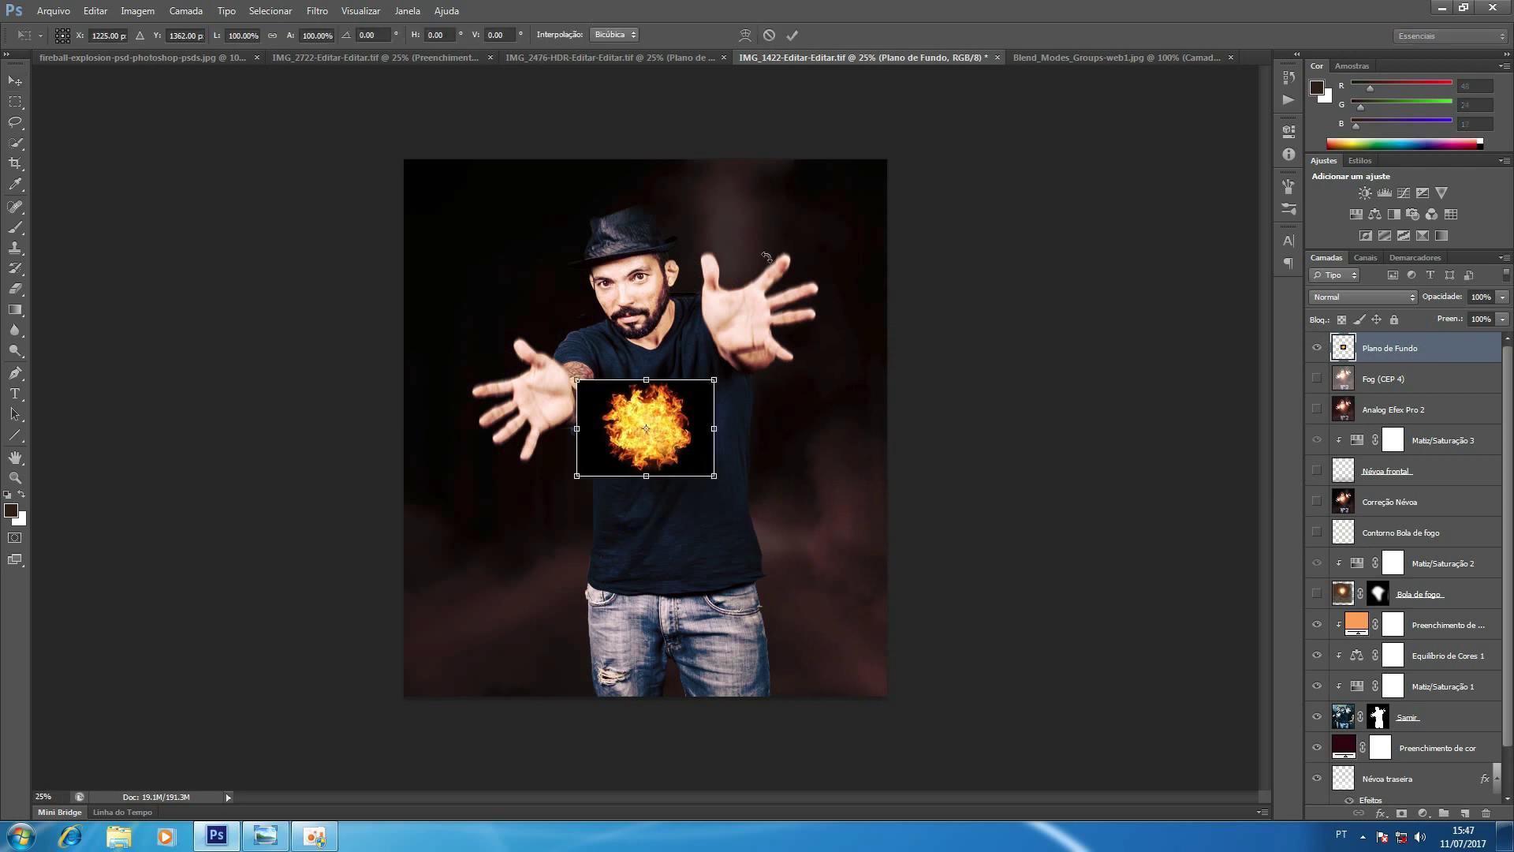
{"action": "left_click_drag", "start_coordinate": [711, 379], "coordinate": [820, 287]}
{"action": "left_click_drag", "start_coordinate": [784, 394], "coordinate": [722, 377]}
{"action": "key", "text": "Return"}
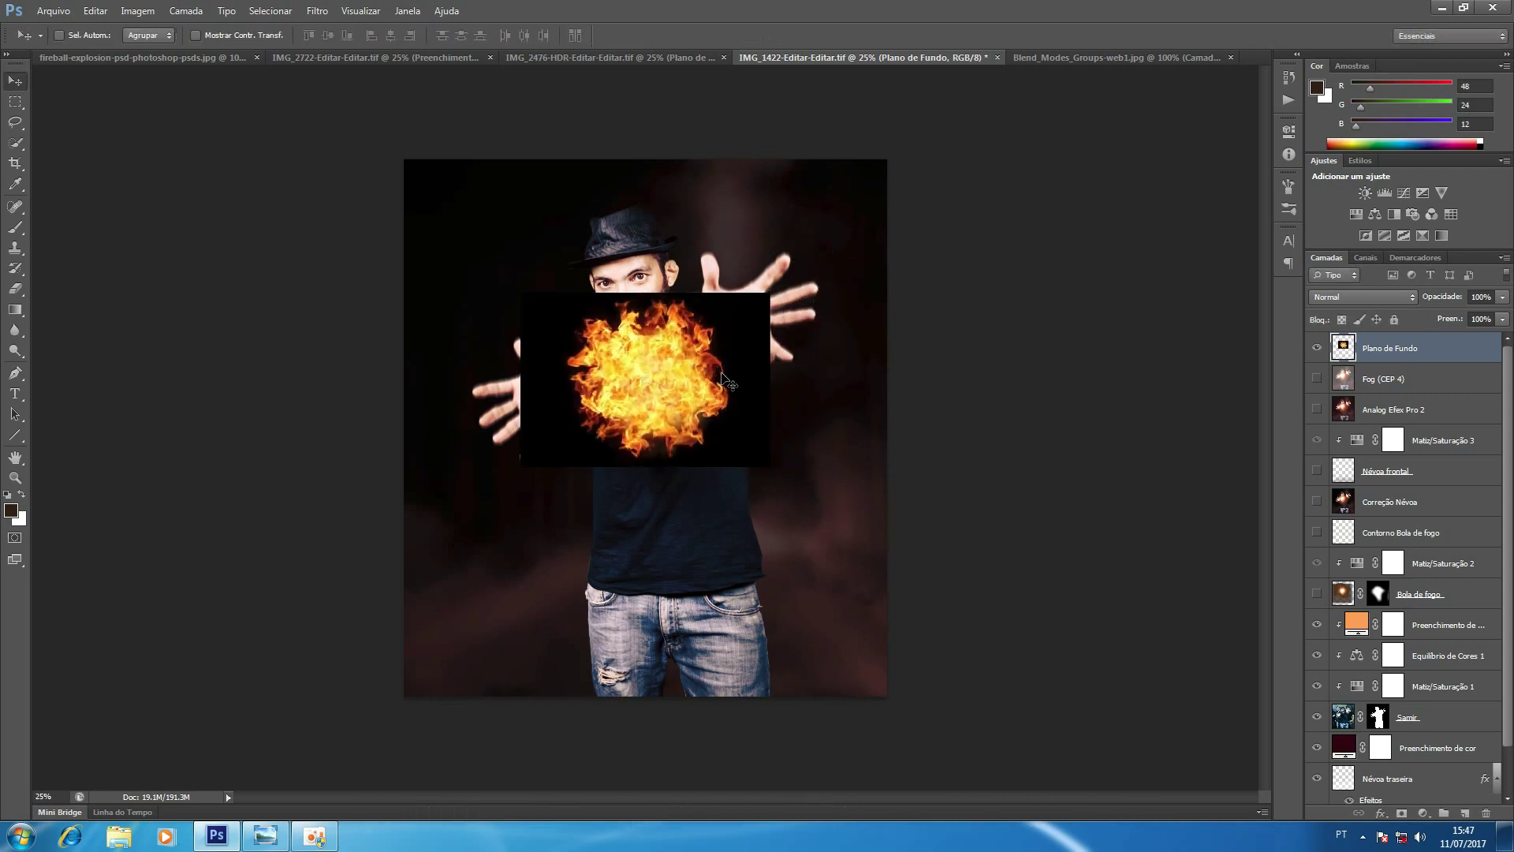
Set the fireball layer's blend mode to Clarear, then cycle through the lightening modes, ending on Divisão.
{"action": "left_click", "coordinate": [1355, 296]}
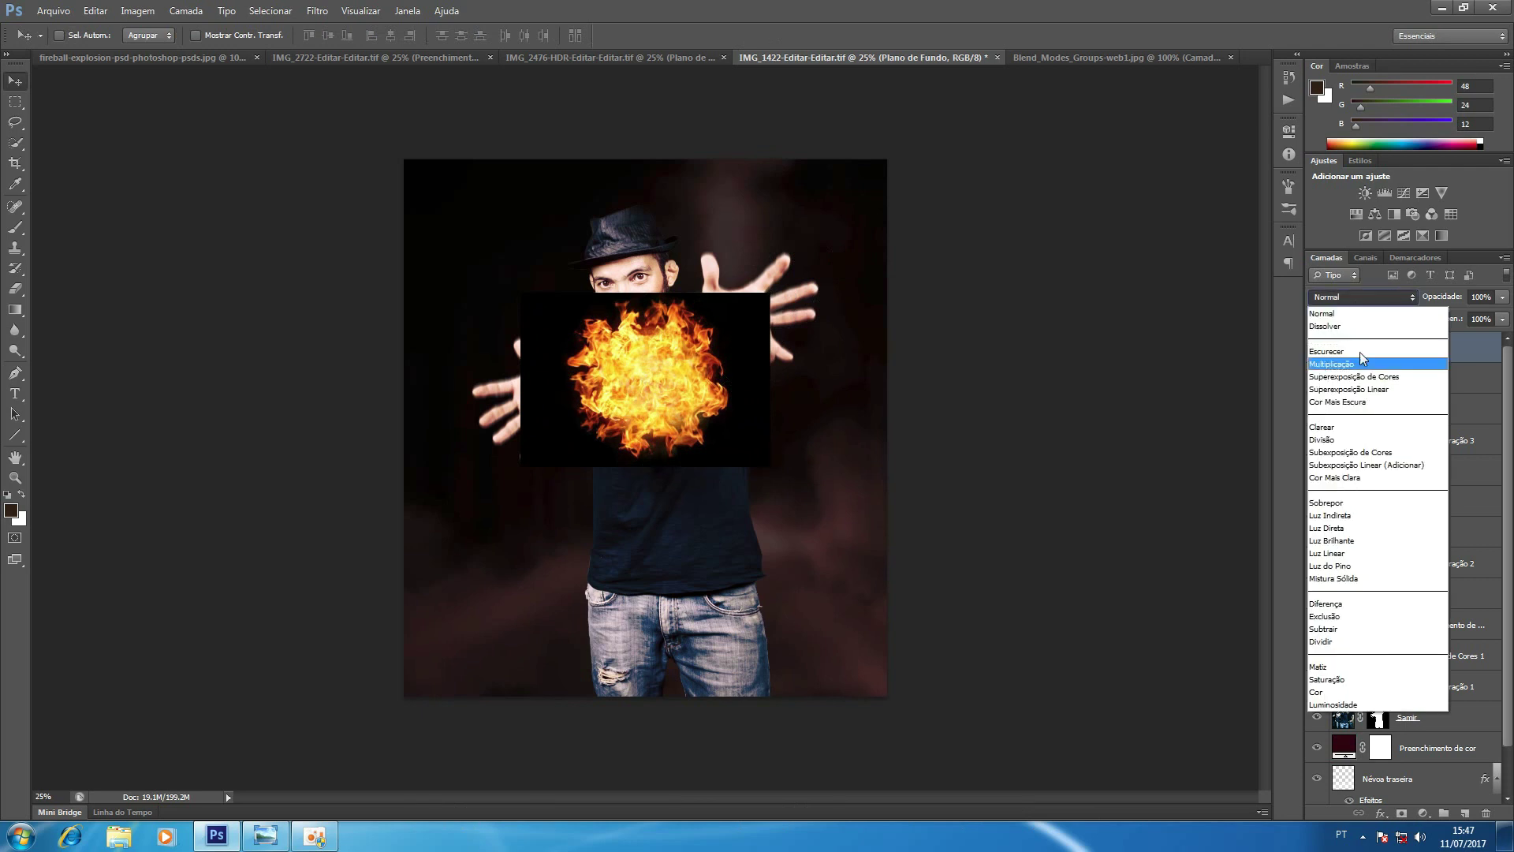
{"action": "left_click", "coordinate": [1366, 428]}
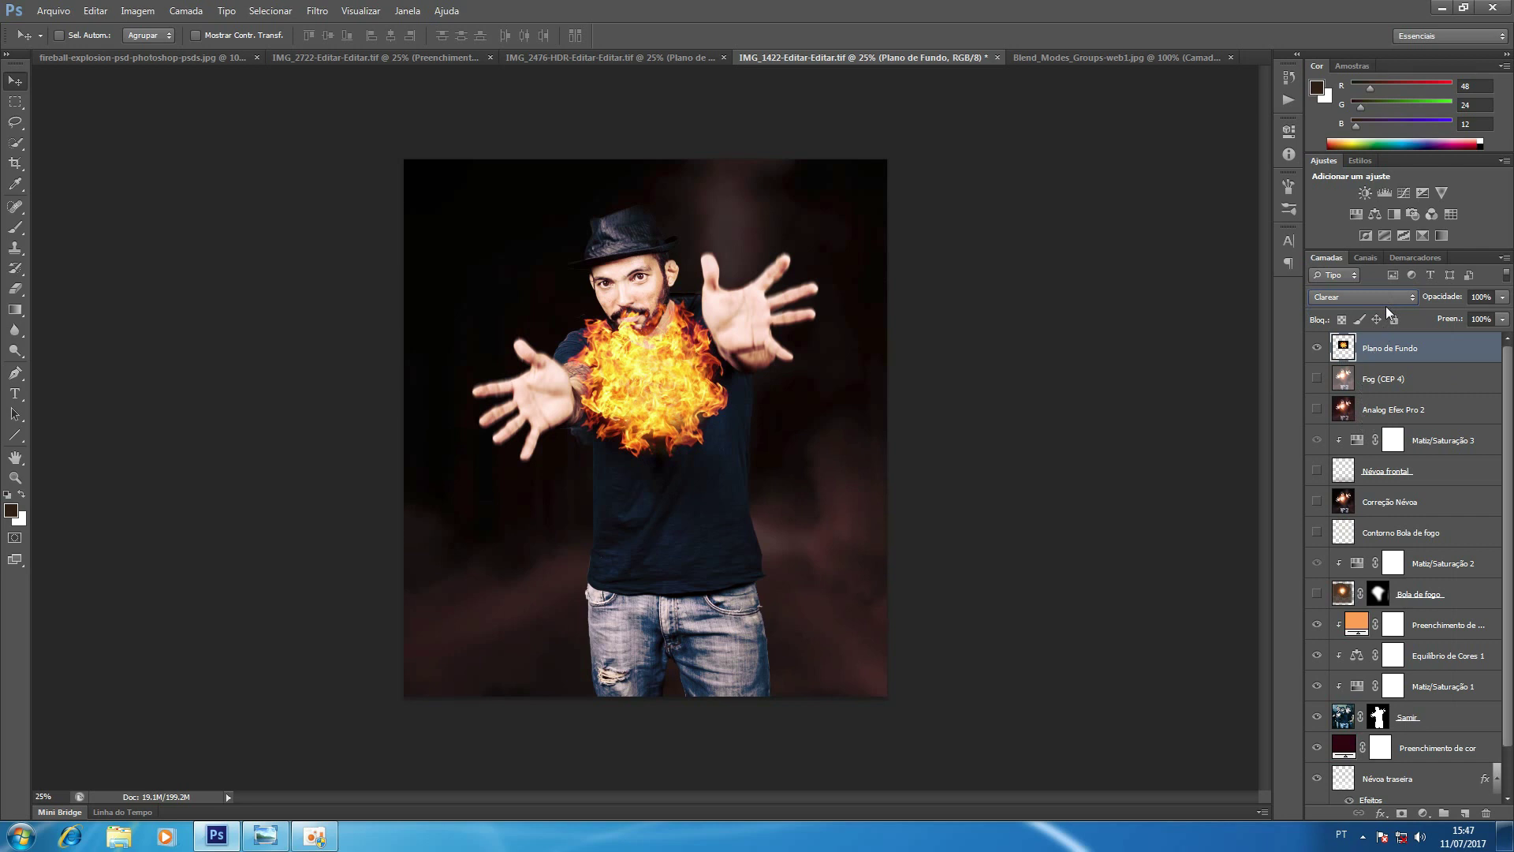
{"action": "scroll", "coordinate": [1384, 306], "scroll_direction": "down", "scroll_amount": 15}
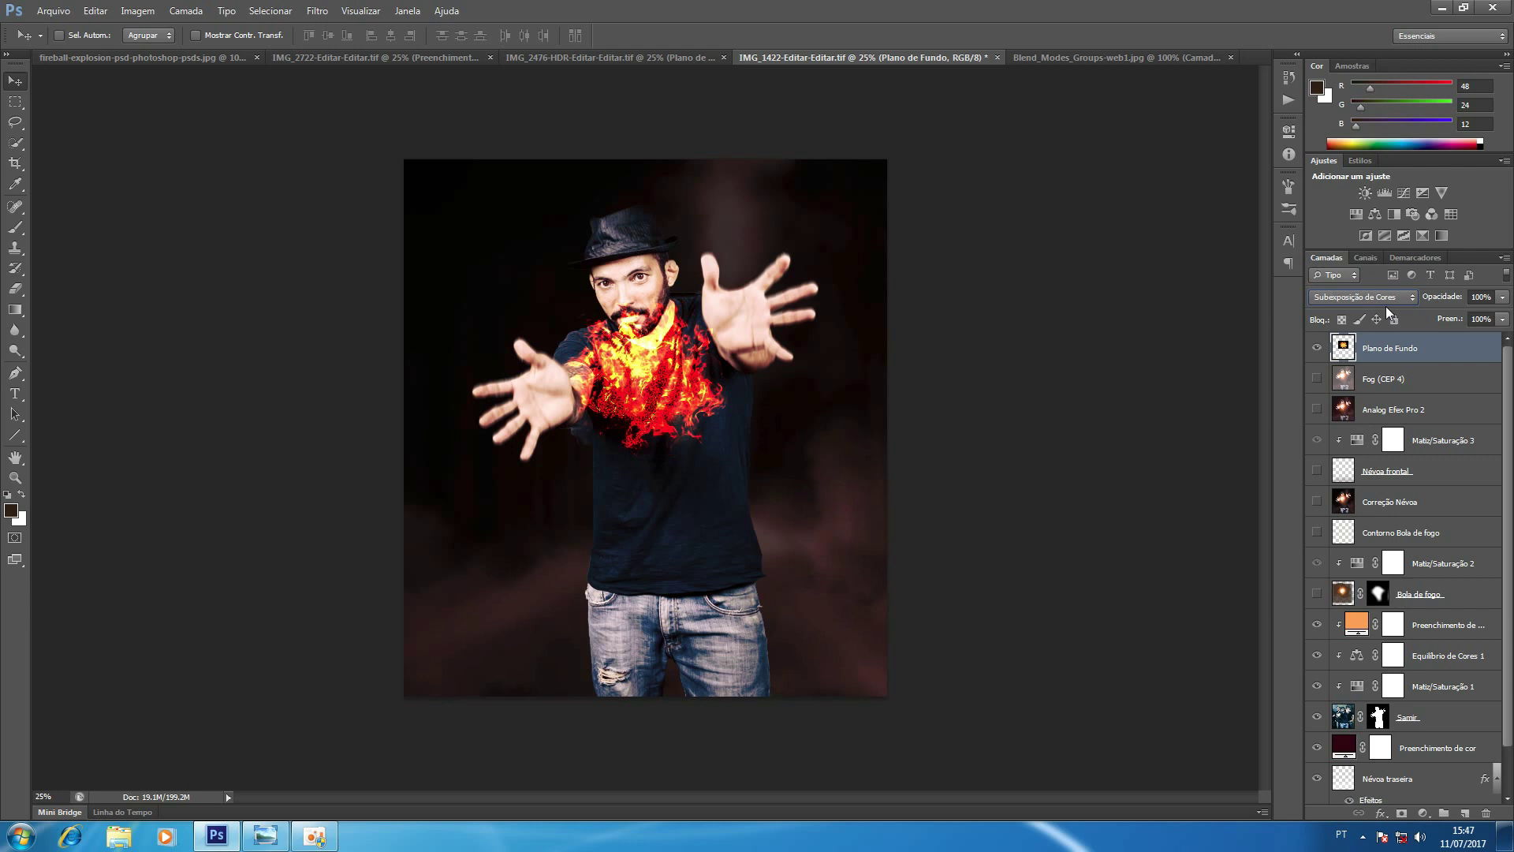
{"action": "scroll", "coordinate": [1385, 306], "scroll_direction": "down", "scroll_amount": 1}
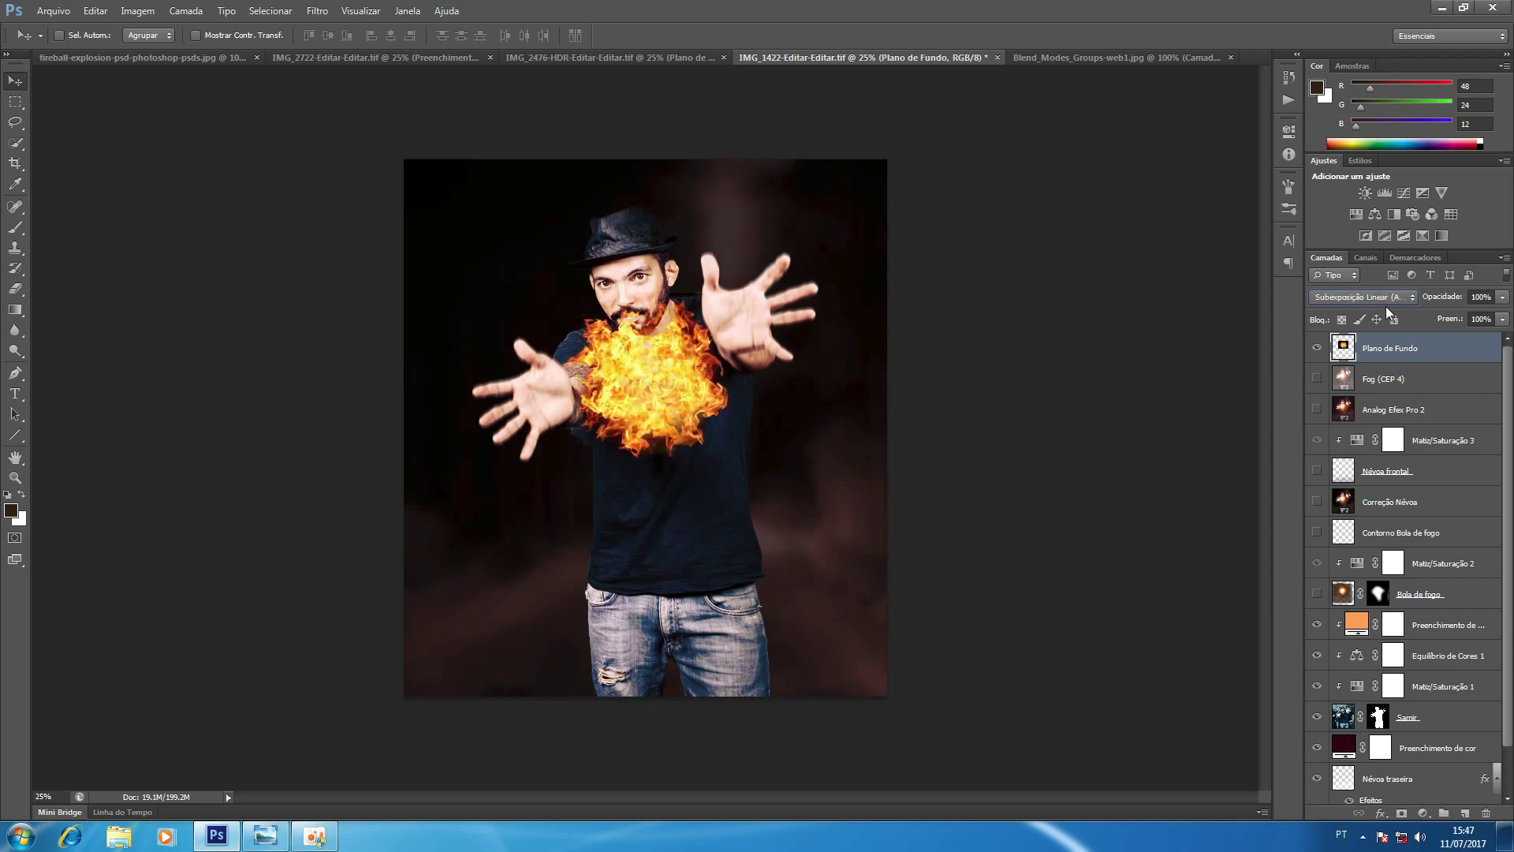
{"action": "scroll", "coordinate": [1385, 306], "scroll_direction": "down", "scroll_amount": 12}
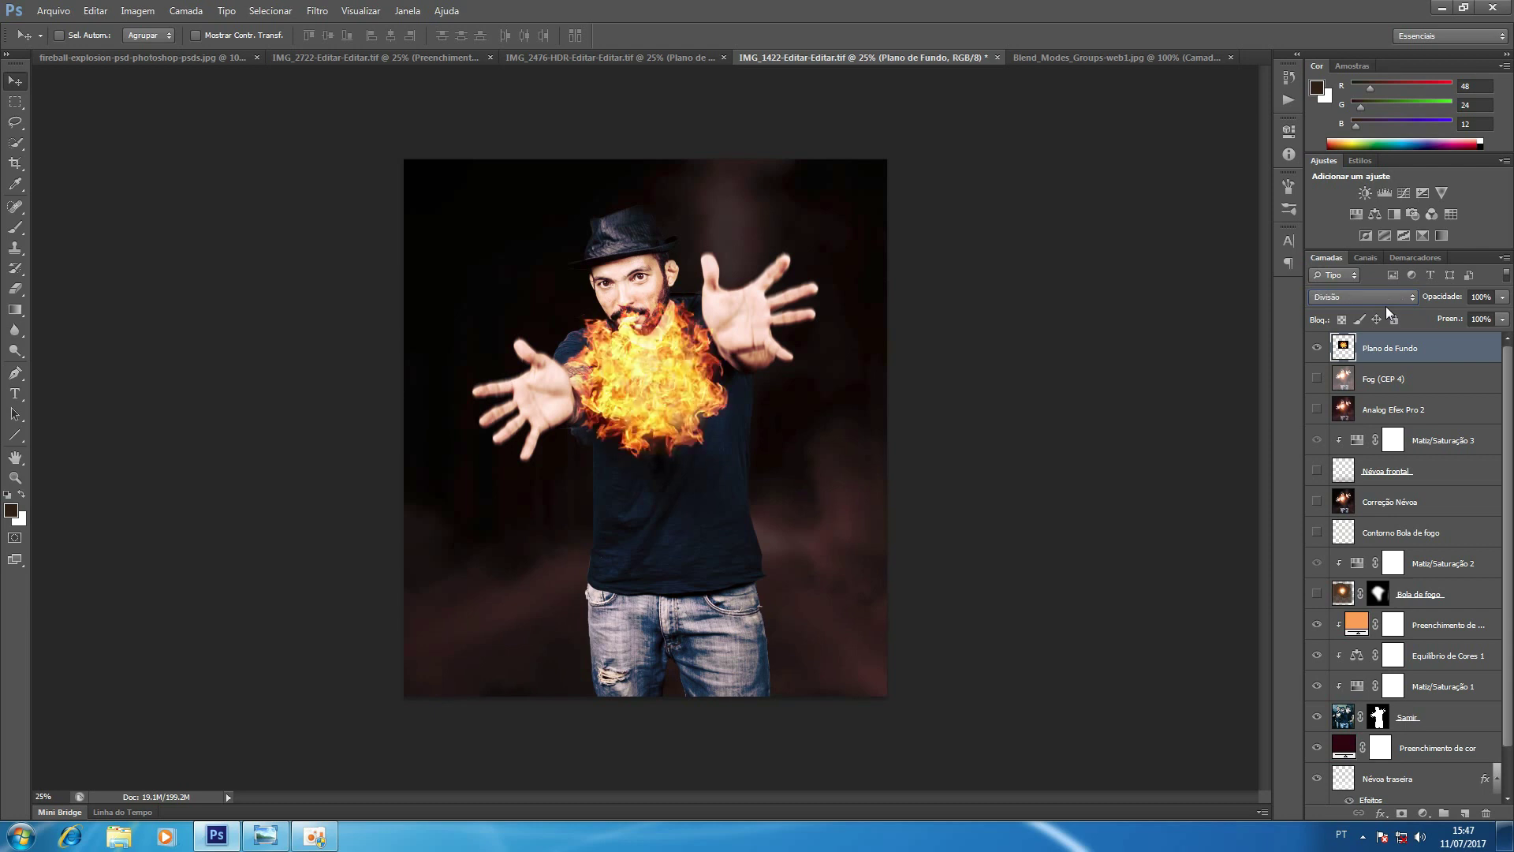
{"action": "scroll", "coordinate": [1385, 305], "scroll_direction": "up", "scroll_amount": 15}
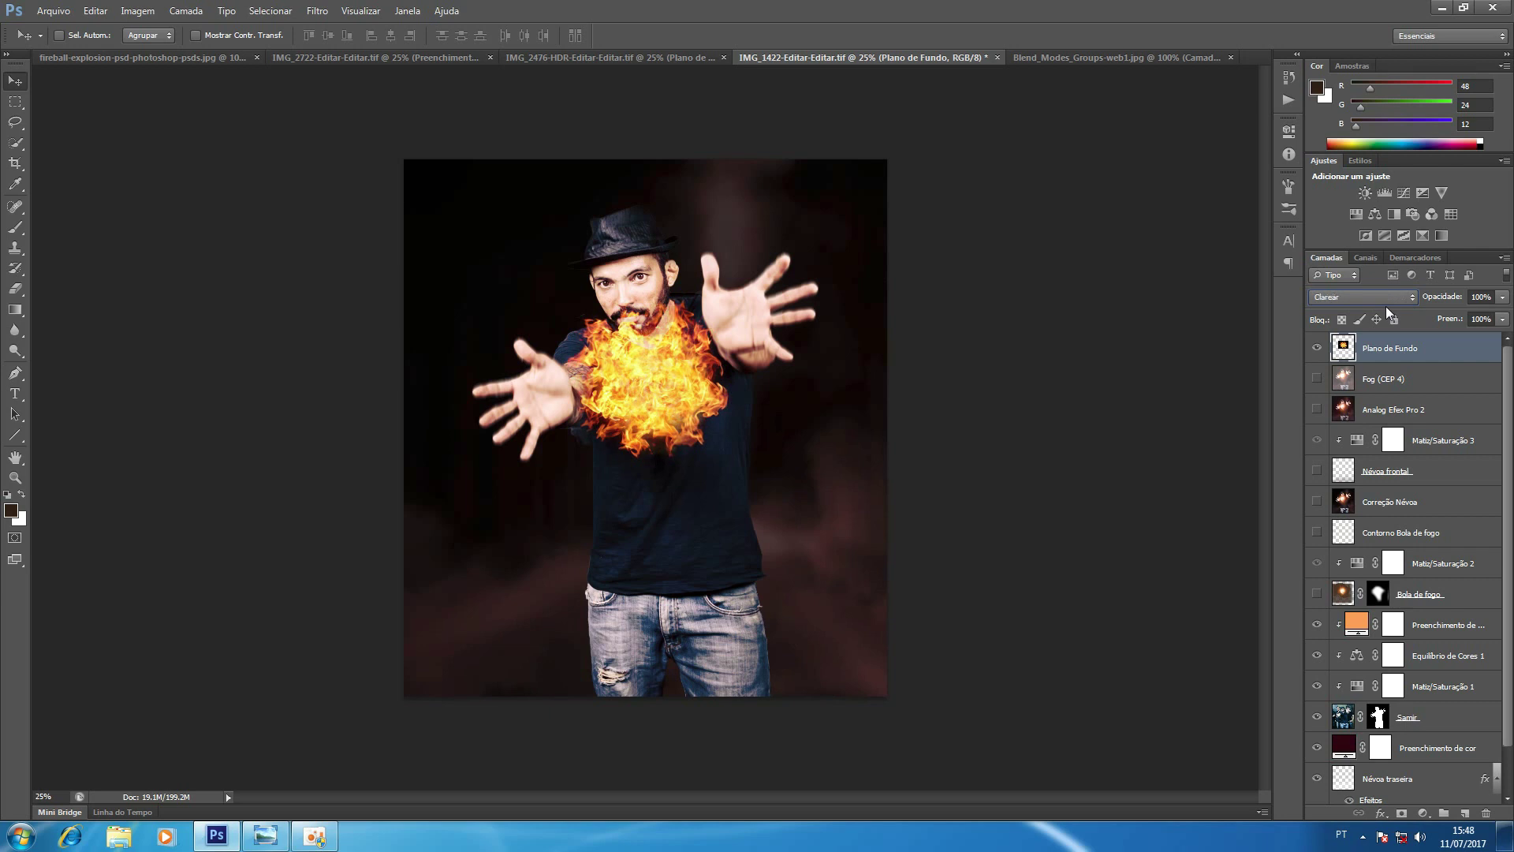
{"action": "scroll", "coordinate": [1384, 306], "scroll_direction": "down", "scroll_amount": 15}
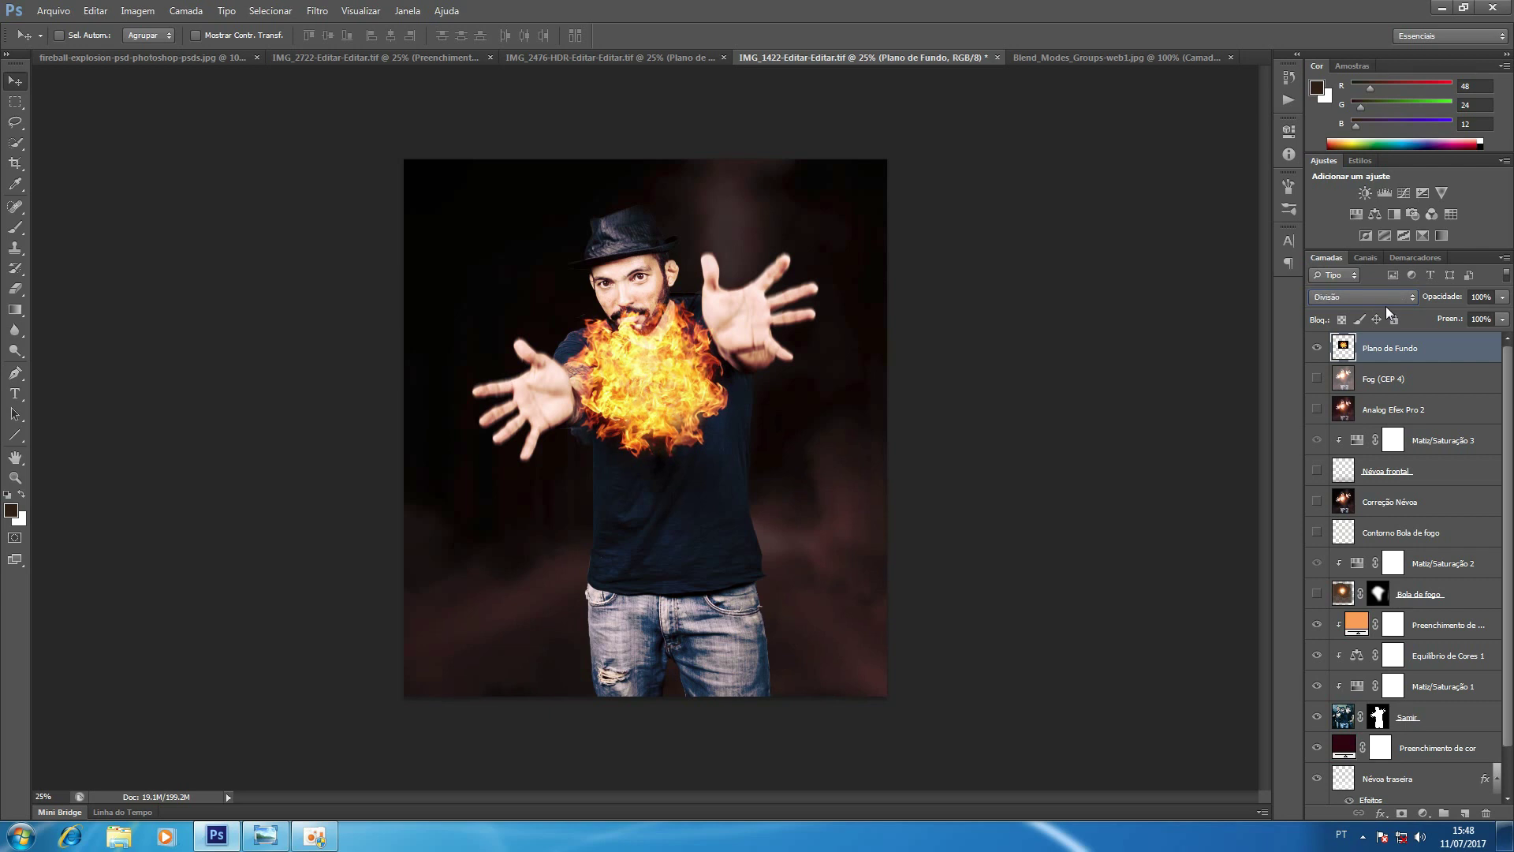
Bring up the Blend_Modes_Groups-web1.jpg chart to examine the Contrast group of blend modes.
{"action": "scroll", "coordinate": [1384, 306], "scroll_direction": "up", "scroll_amount": 15}
{"action": "scroll", "coordinate": [1385, 306], "scroll_direction": "down", "scroll_amount": 15}
{"action": "key", "text": "ctrl+Tab"}
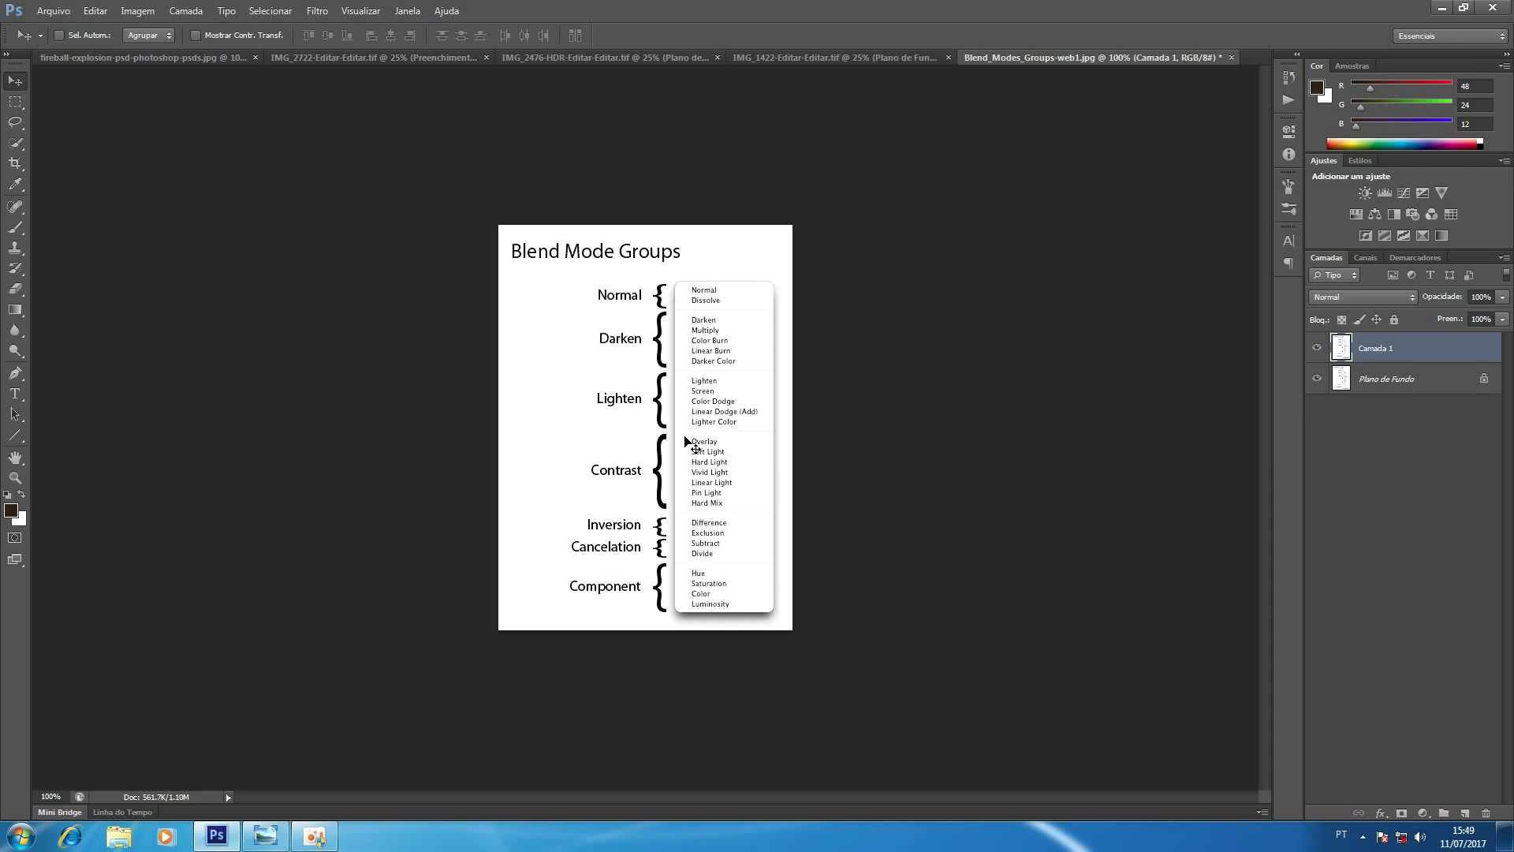
Switch to the IMG_2722-Editar-Editar.tif document and change its solid colour fill layer to a strong crimson red.
{"action": "left_click", "coordinate": [477, 57]}
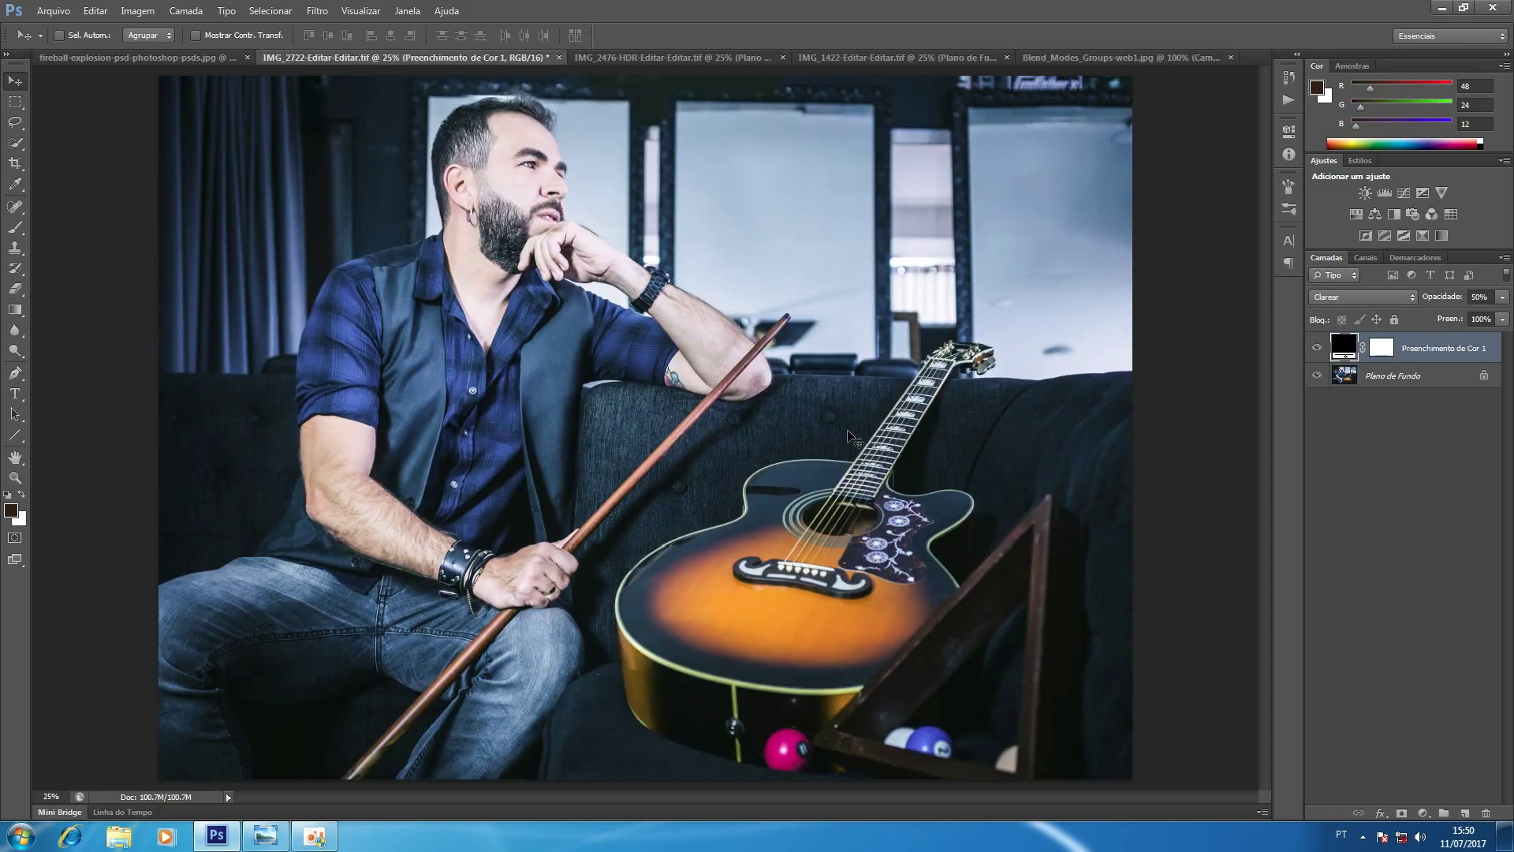
{"action": "key", "text": "i"}
{"action": "double_click", "coordinate": [1344, 348]}
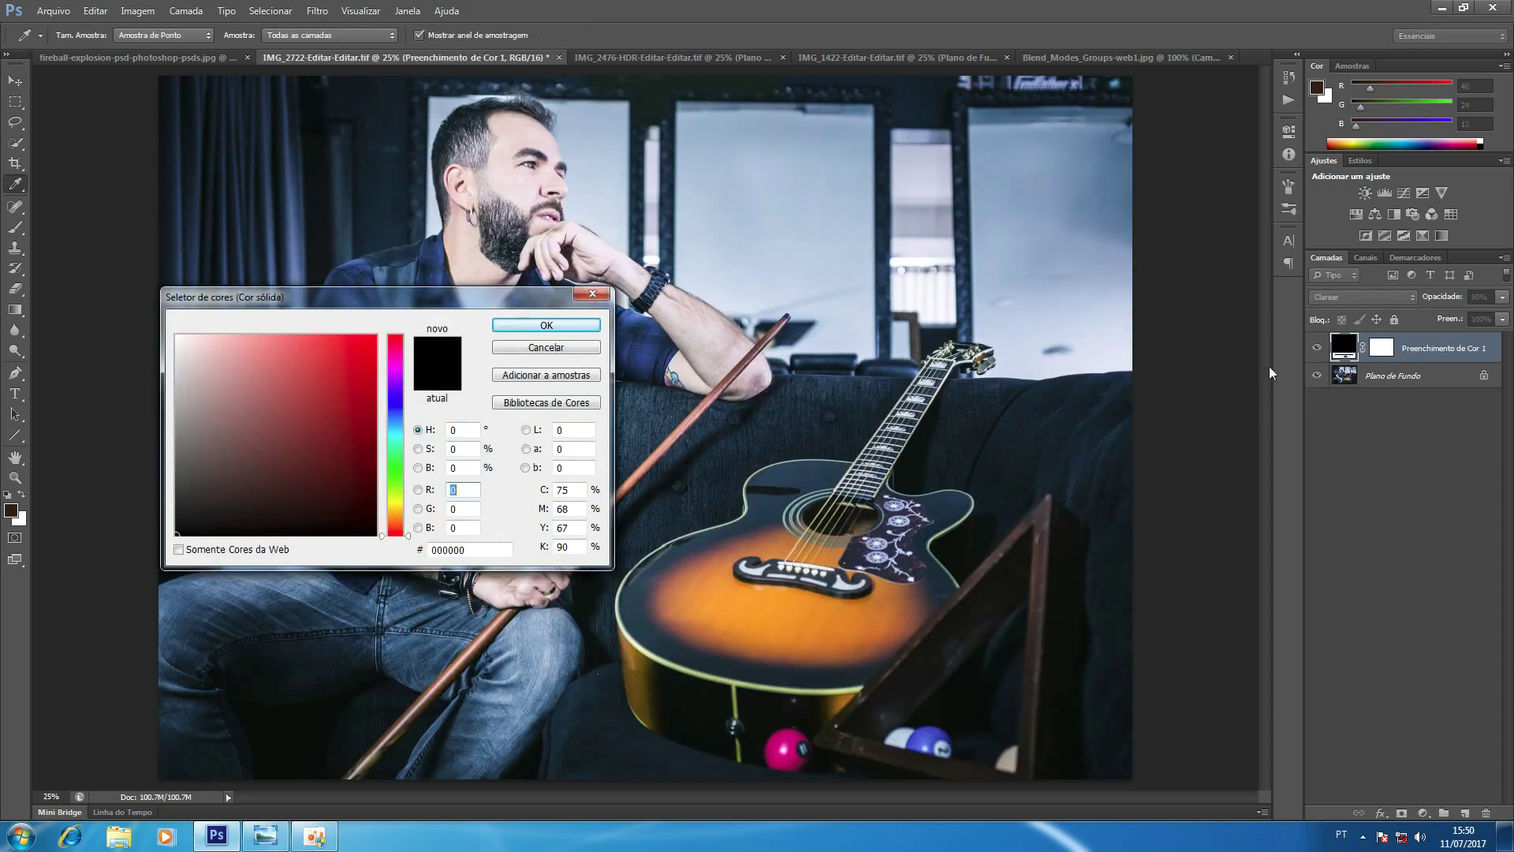
{"action": "left_click", "coordinate": [329, 378]}
{"action": "left_click_drag", "start_coordinate": [328, 378], "coordinate": [329, 388]}
{"action": "left_click", "coordinate": [563, 325]}
{"action": "key", "text": "v"}
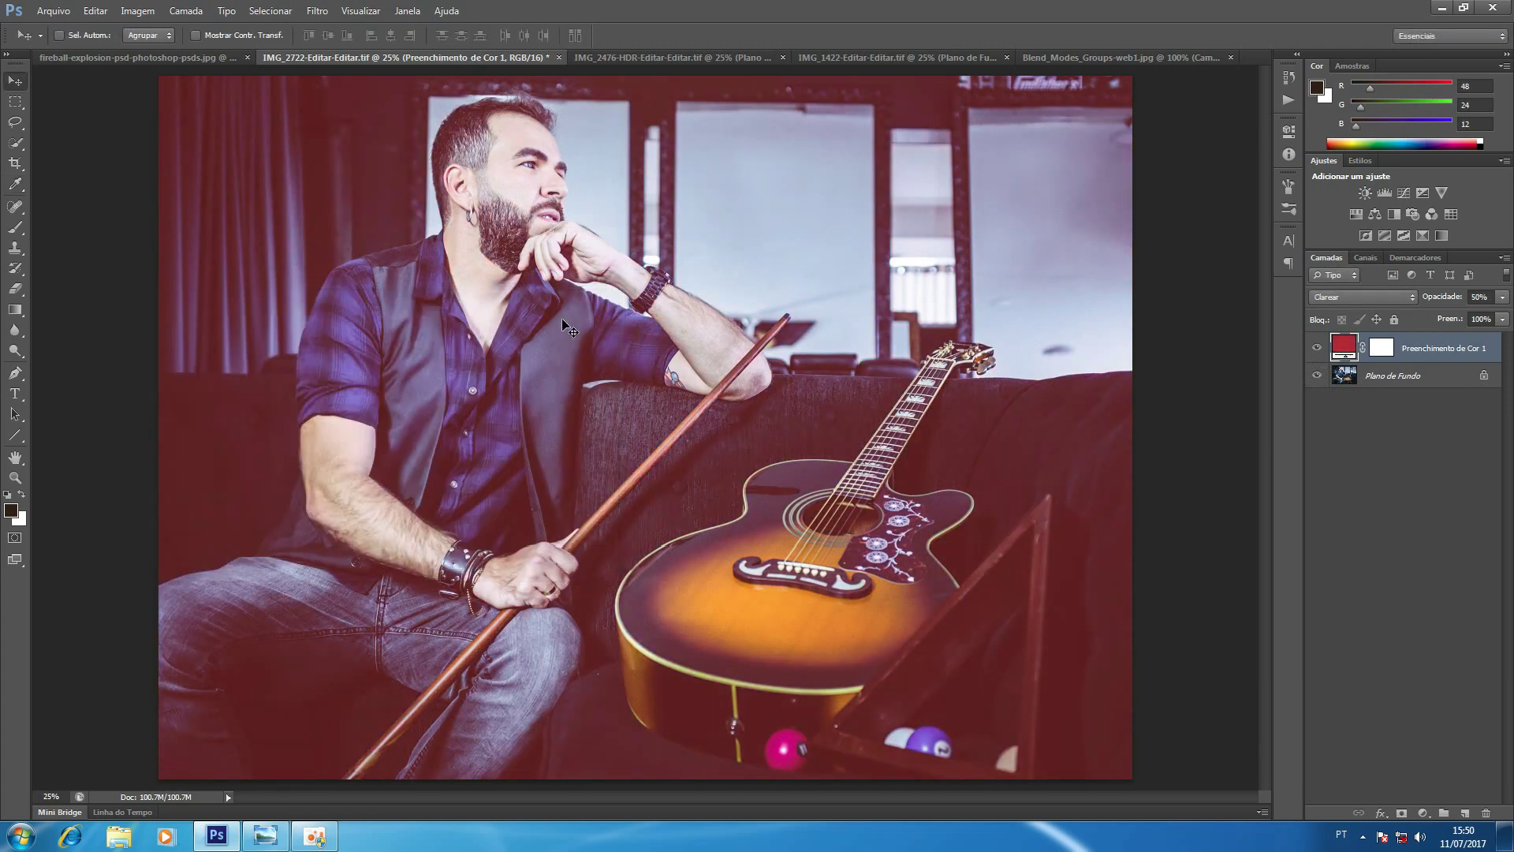
Set the red fill layer's blend mode to Sobrepor and compare the photo with the layer hidden and shown.
{"action": "left_click", "coordinate": [1341, 298]}
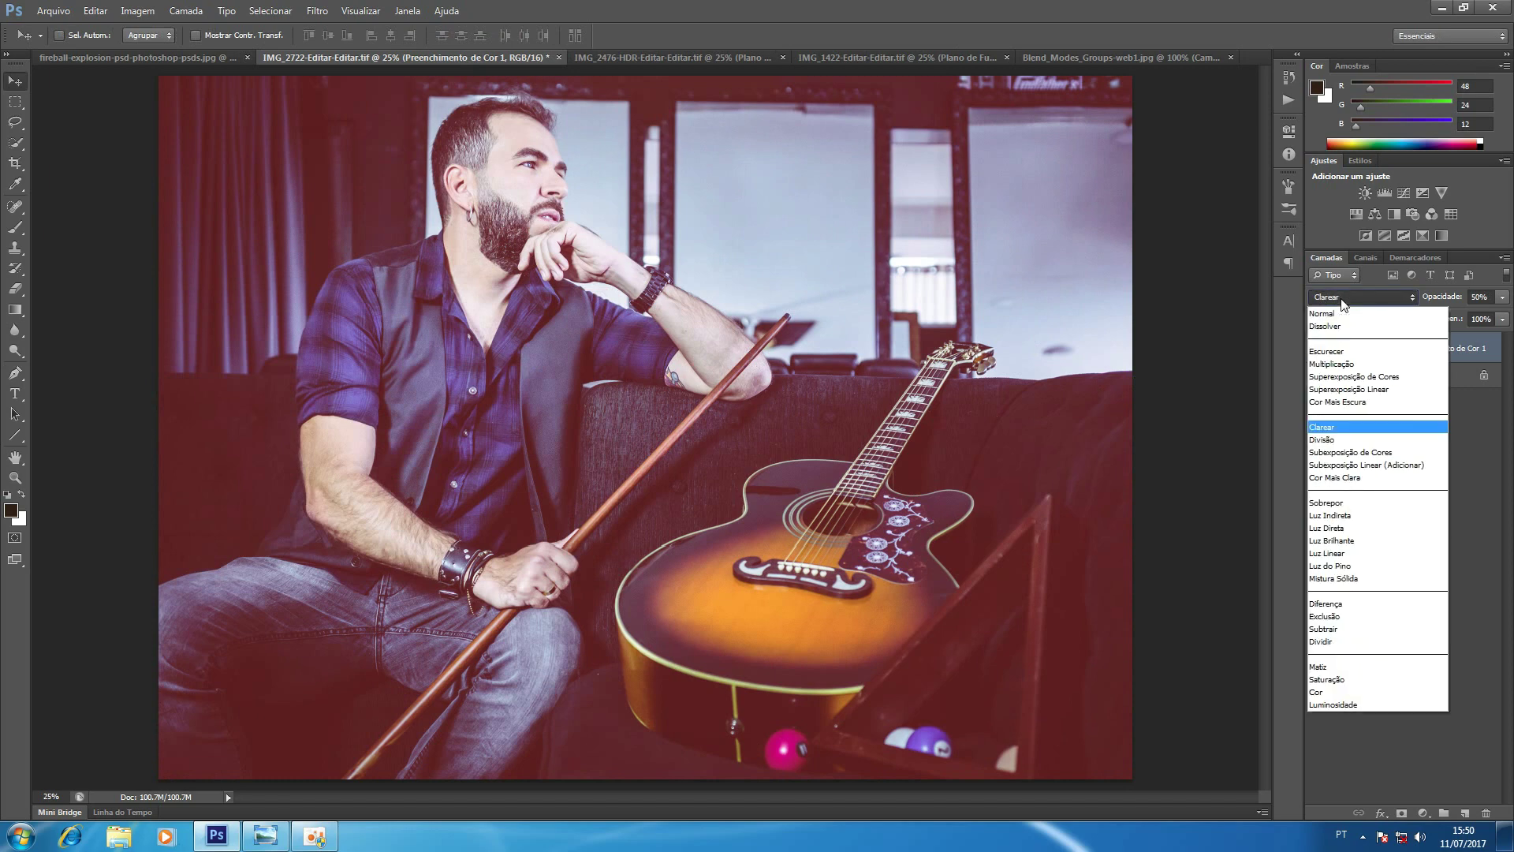
{"action": "left_click", "coordinate": [1344, 502]}
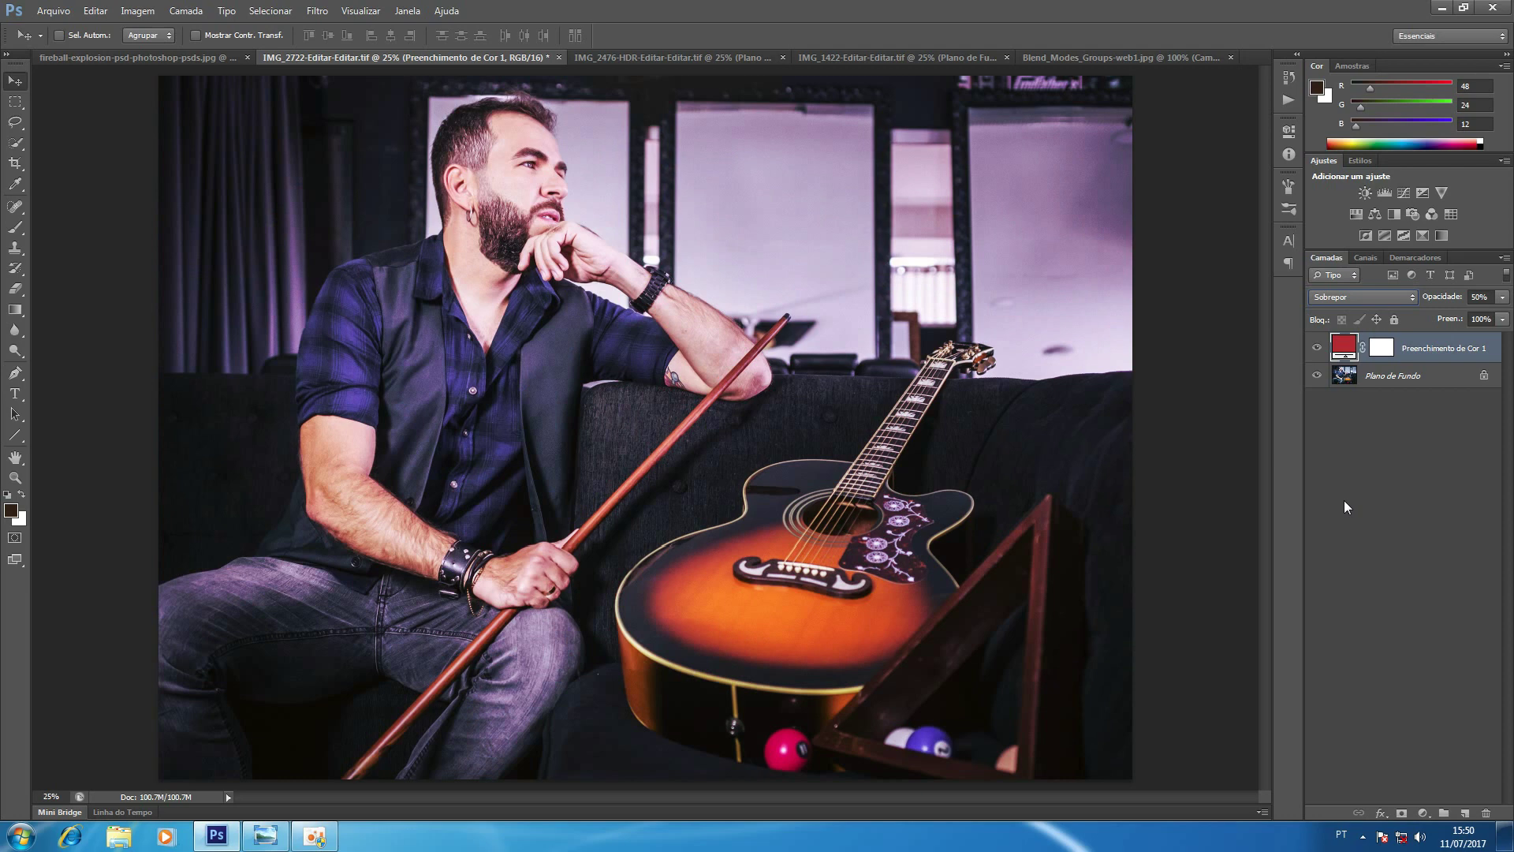
{"action": "left_click", "coordinate": [1316, 349]}
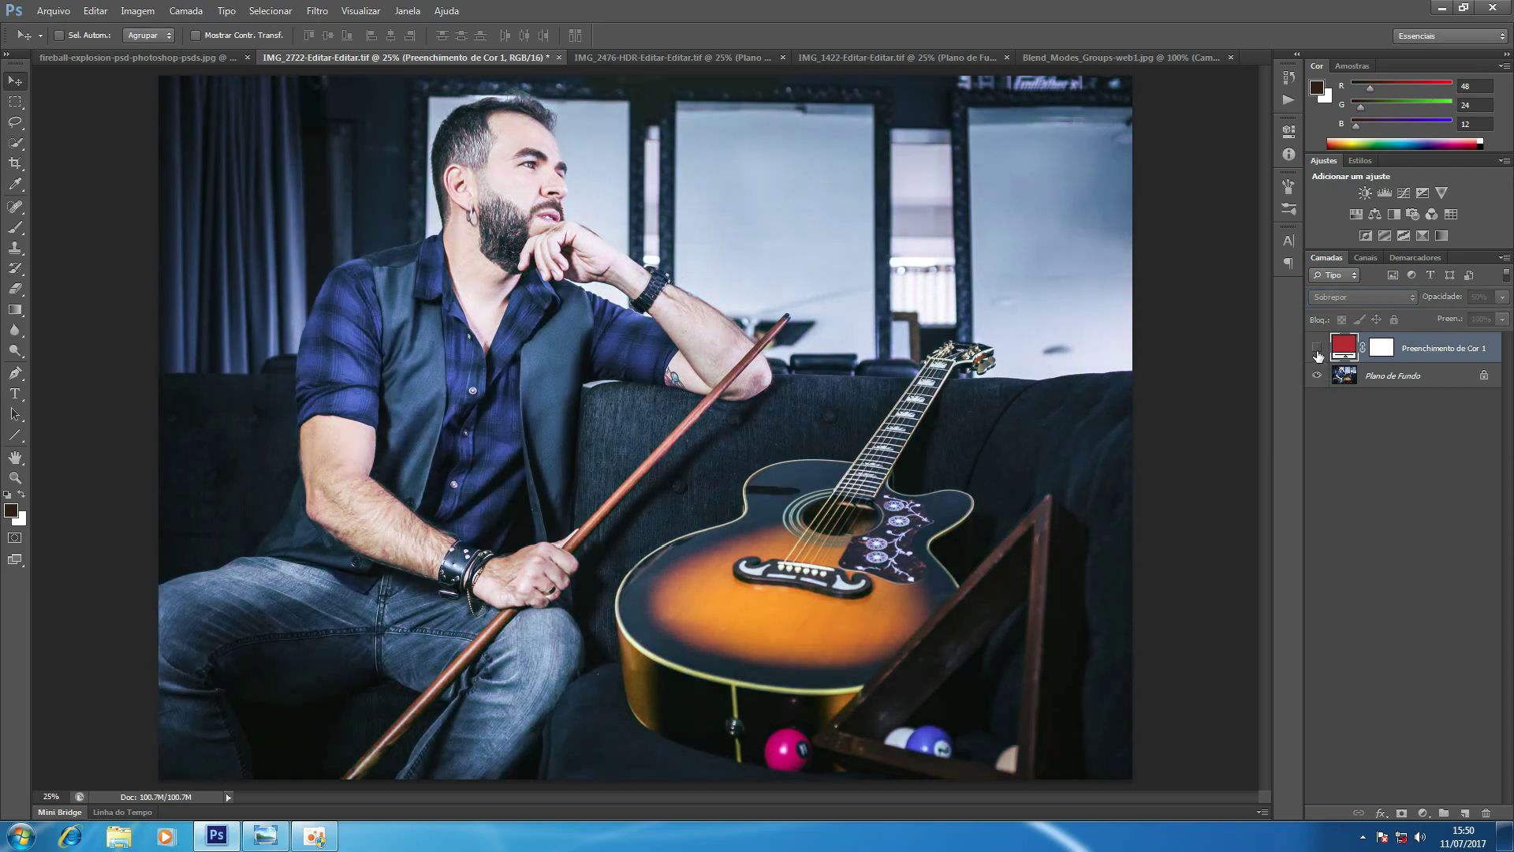
{"action": "left_click", "coordinate": [1316, 349]}
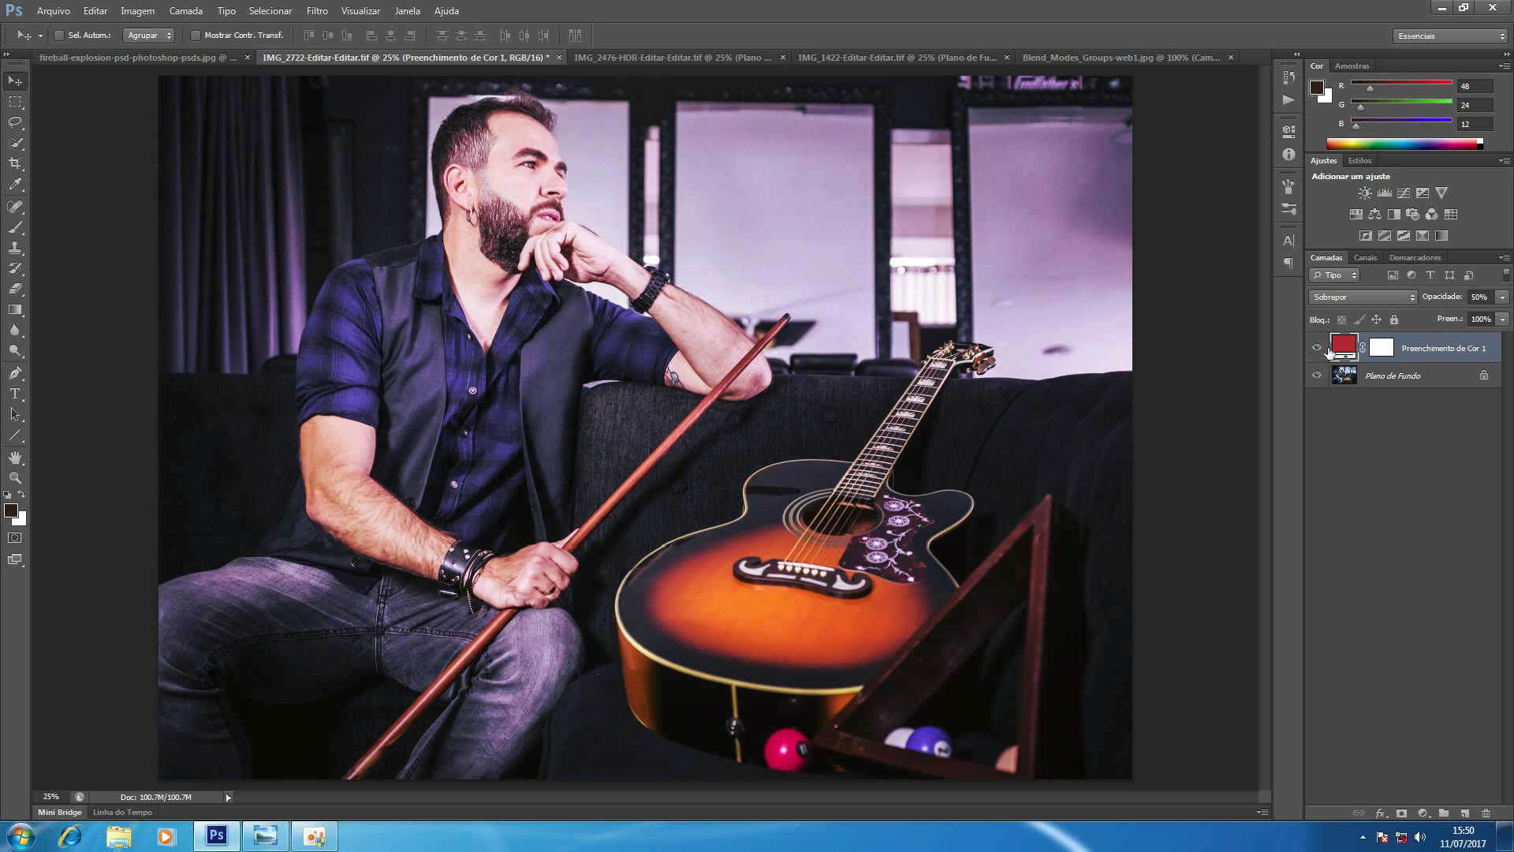
Set the red fill layer's opacity to 100%.
{"action": "left_click", "coordinate": [1488, 297]}
{"action": "double_click", "coordinate": [1490, 297]}
{"action": "type", "text": "100"}
{"action": "key", "text": "Return"}
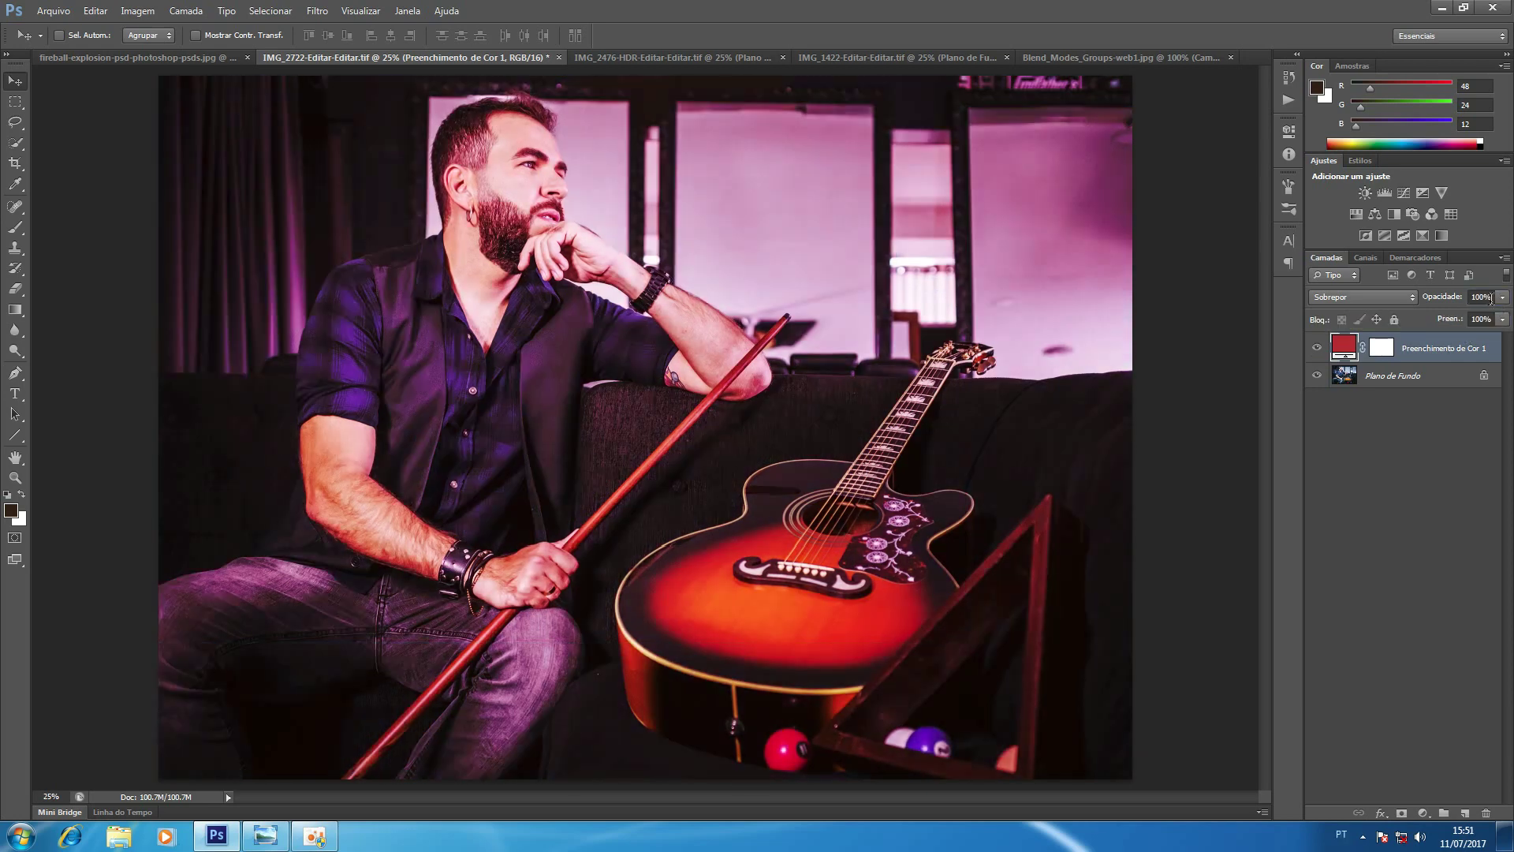
Set the red fill layer's blend mode to Luz Indireta and compare it with Sobrepor by undoing and redoing the change.
{"action": "left_click", "coordinate": [1372, 301]}
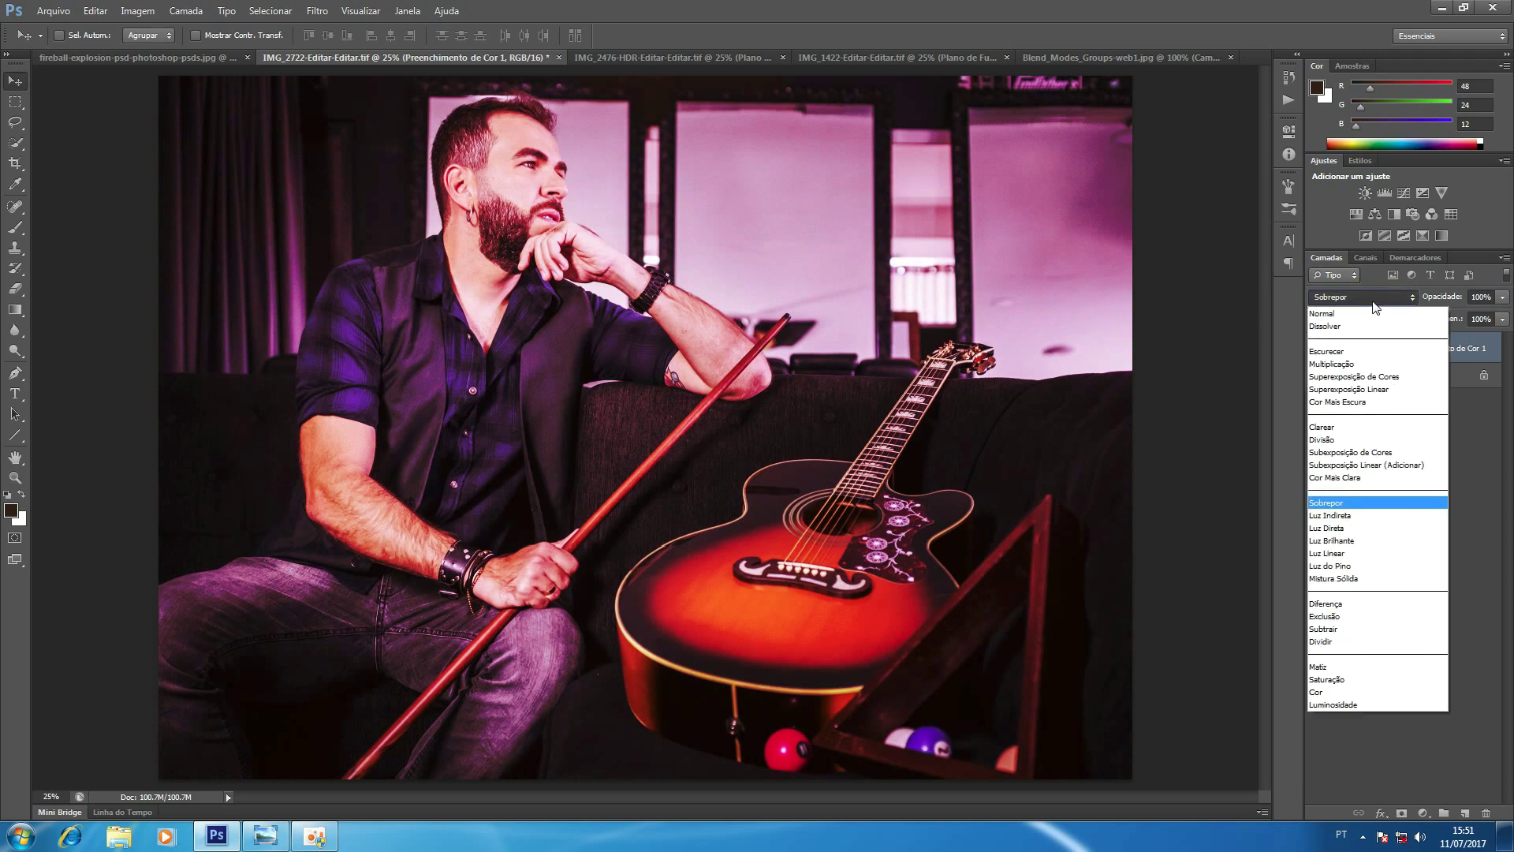
{"action": "left_click", "coordinate": [1350, 514]}
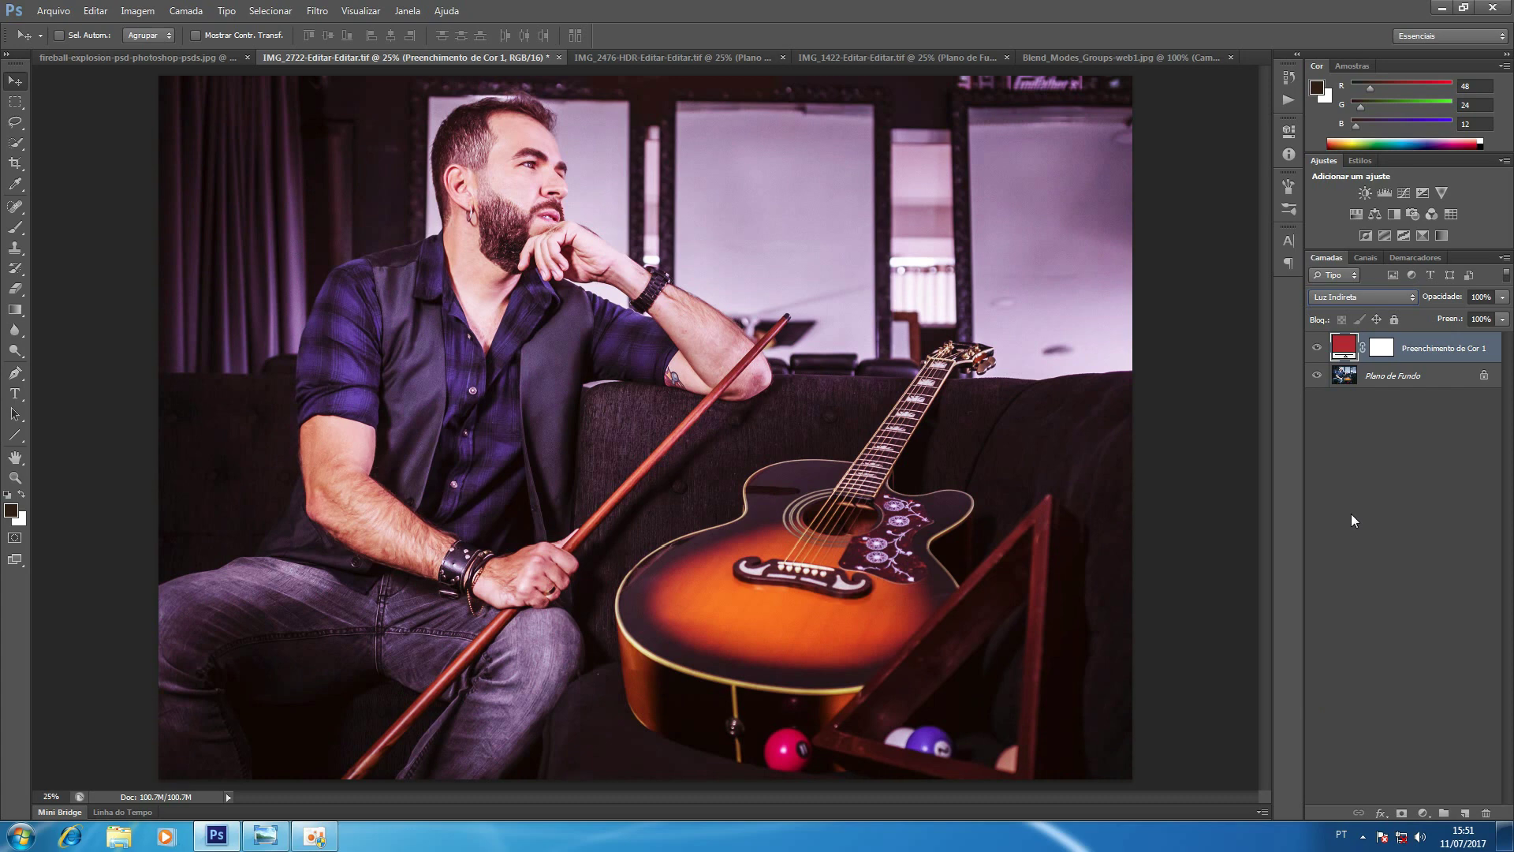
{"action": "key", "text": "ctrl+z"}
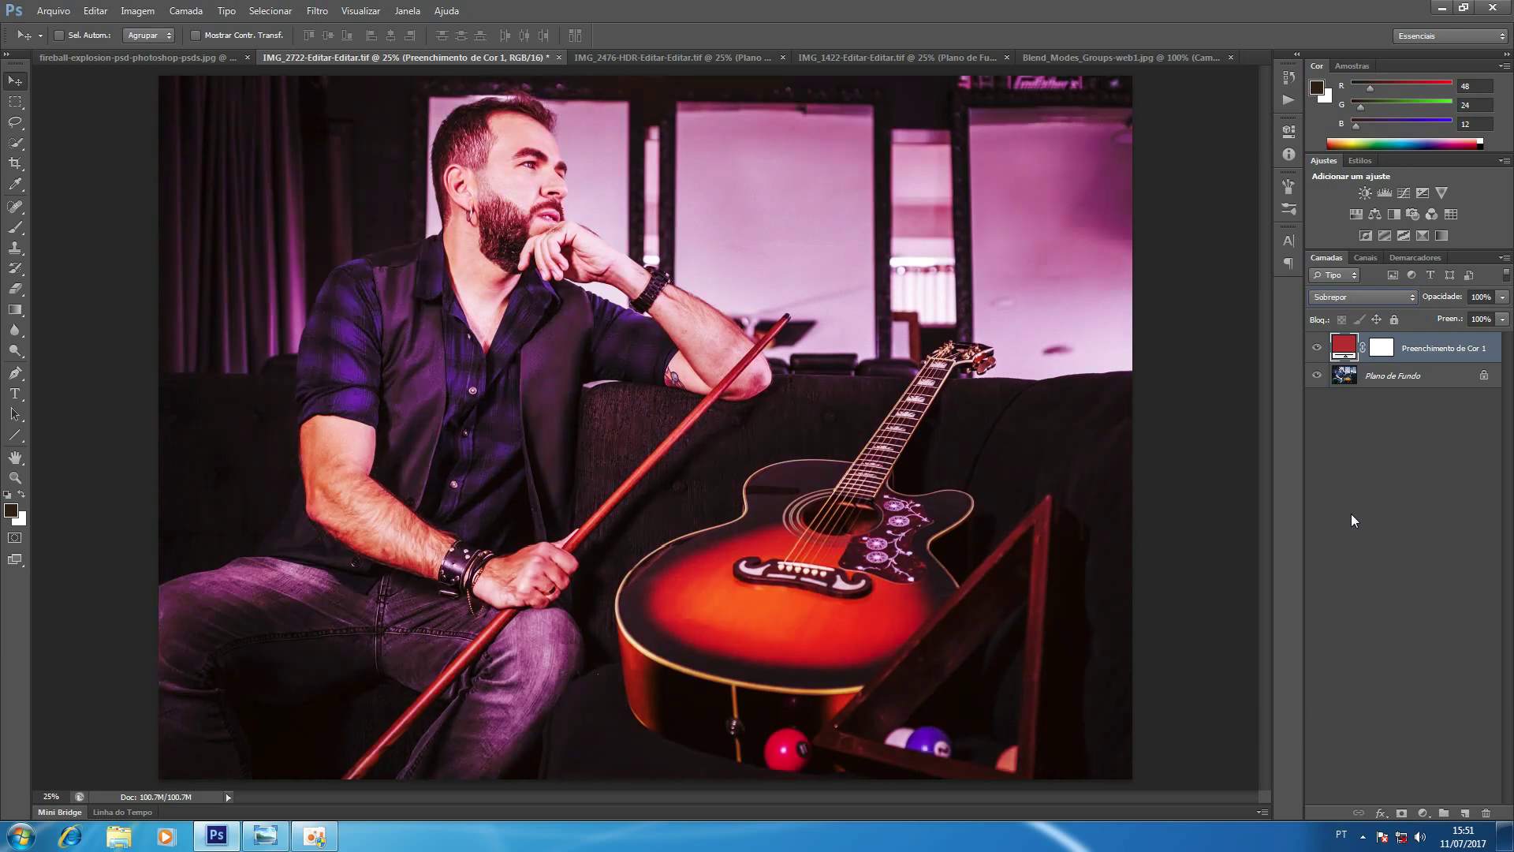
{"action": "key", "text": "ctrl+z"}
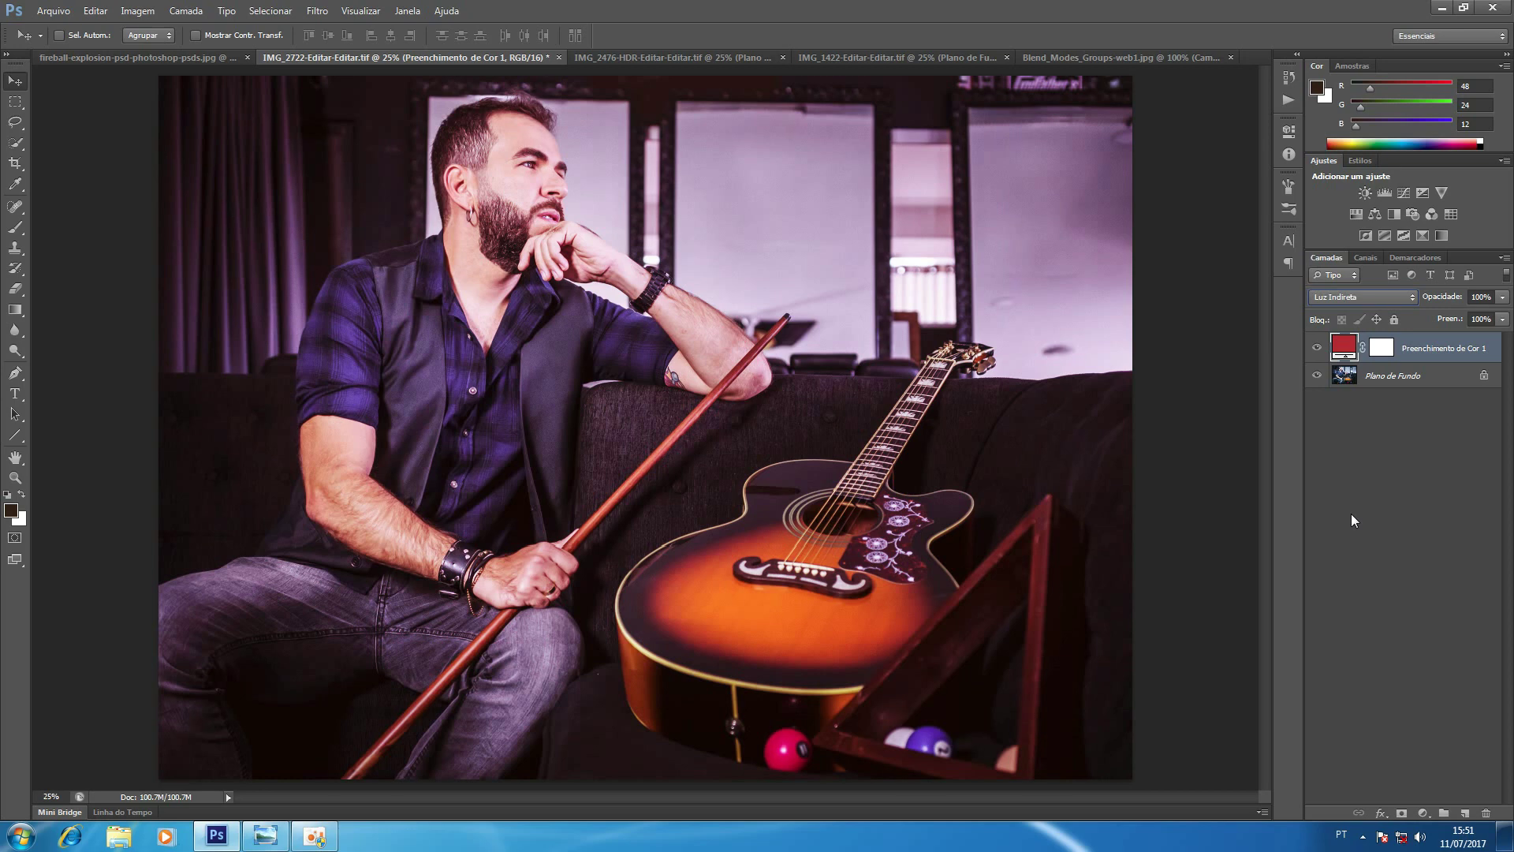
Cycle the red fill layer through Luz Direta, Luz Brilhante, Luz Linear and Luz do Pino, ending on Mistura Sólida.
{"action": "key", "text": "shift+plus"}
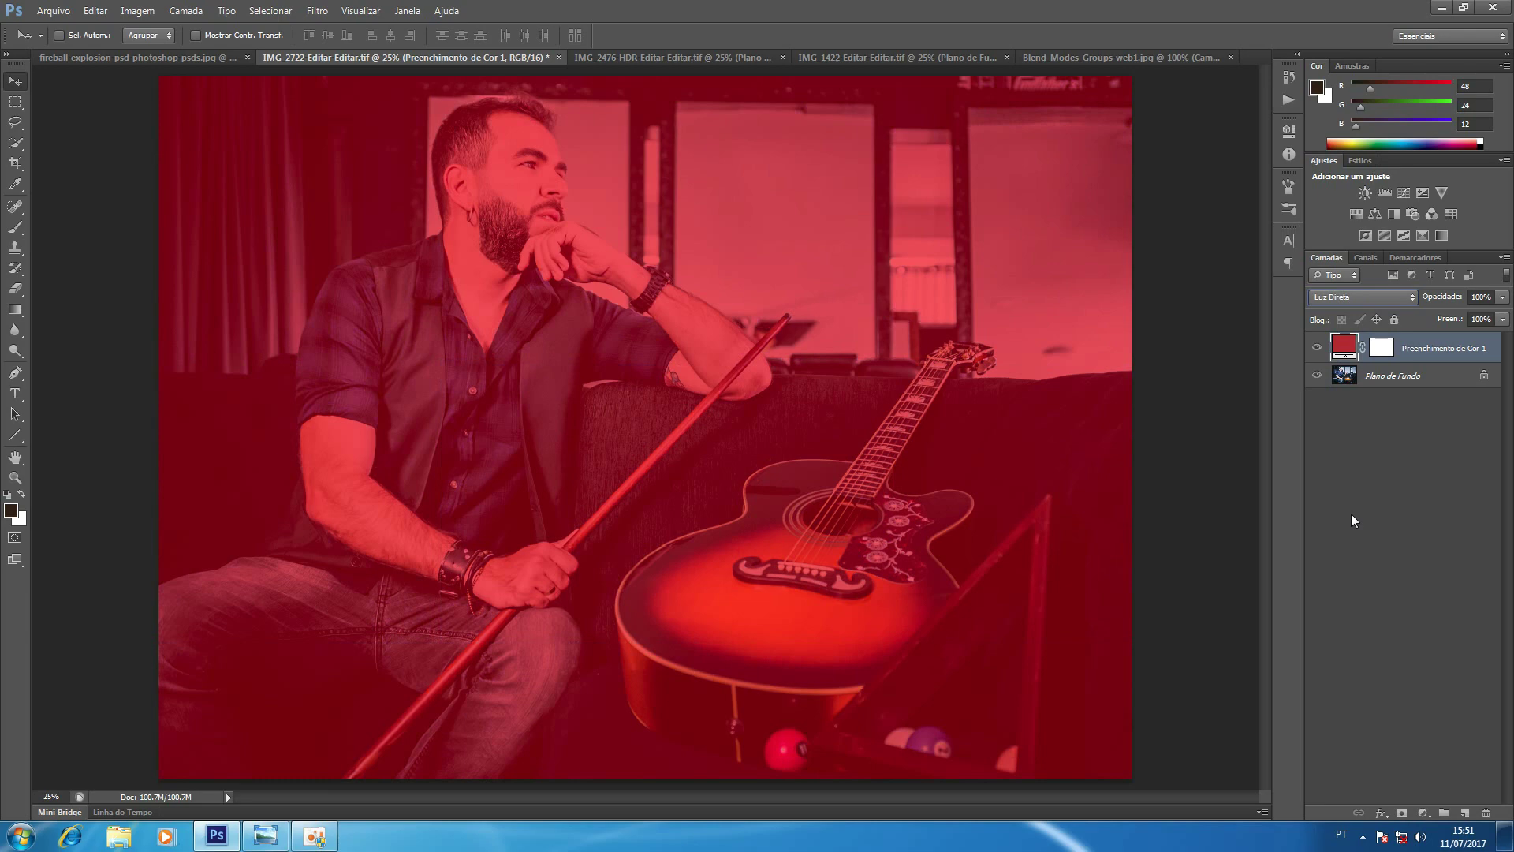
{"action": "key", "text": "shift+plus"}
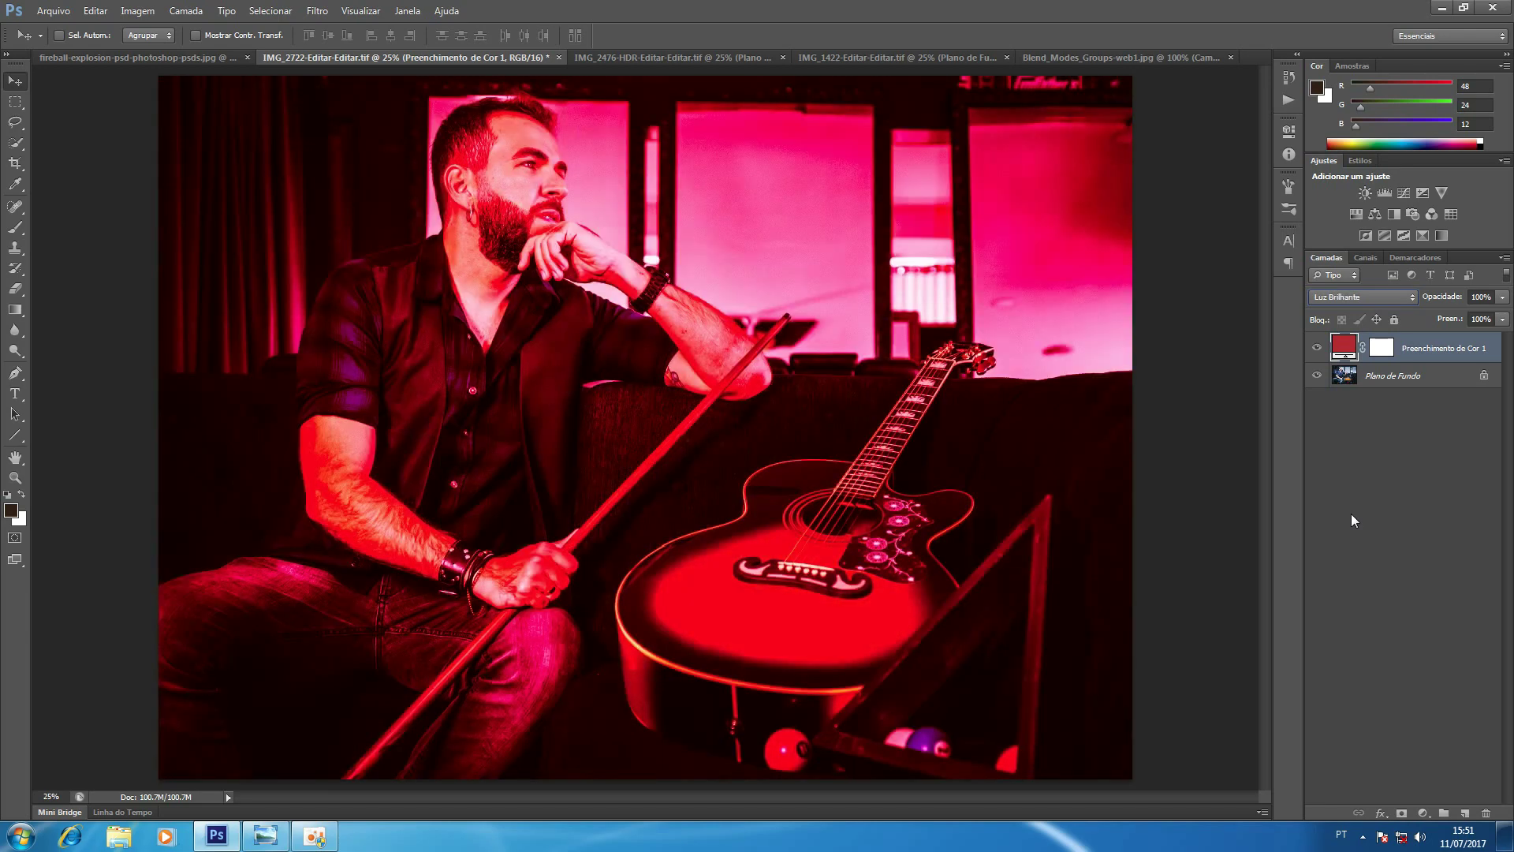
{"action": "key", "text": "shift+plus"}
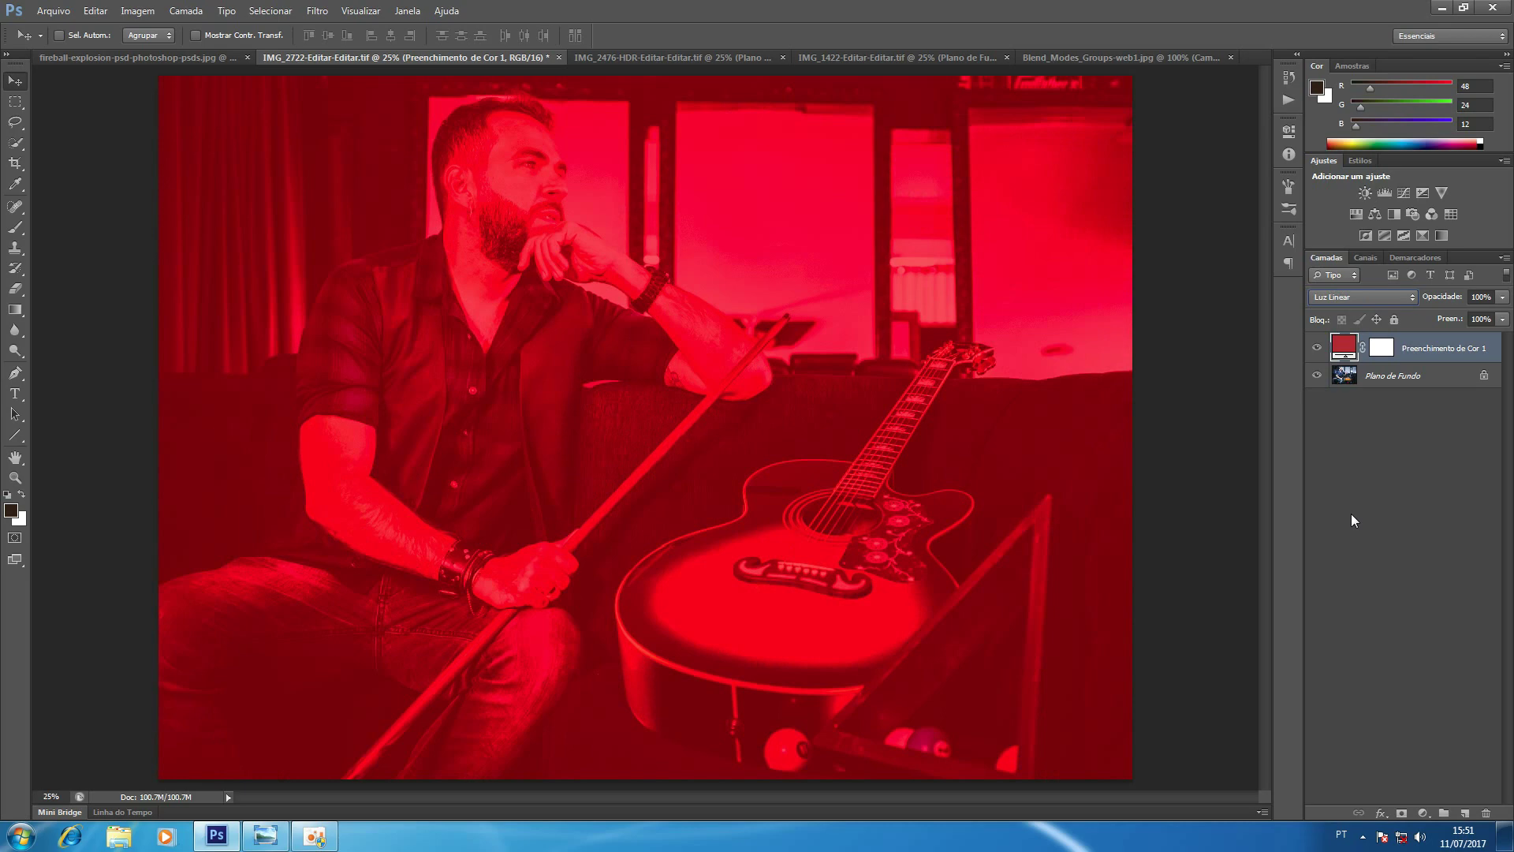
{"action": "key", "text": "shift+plus"}
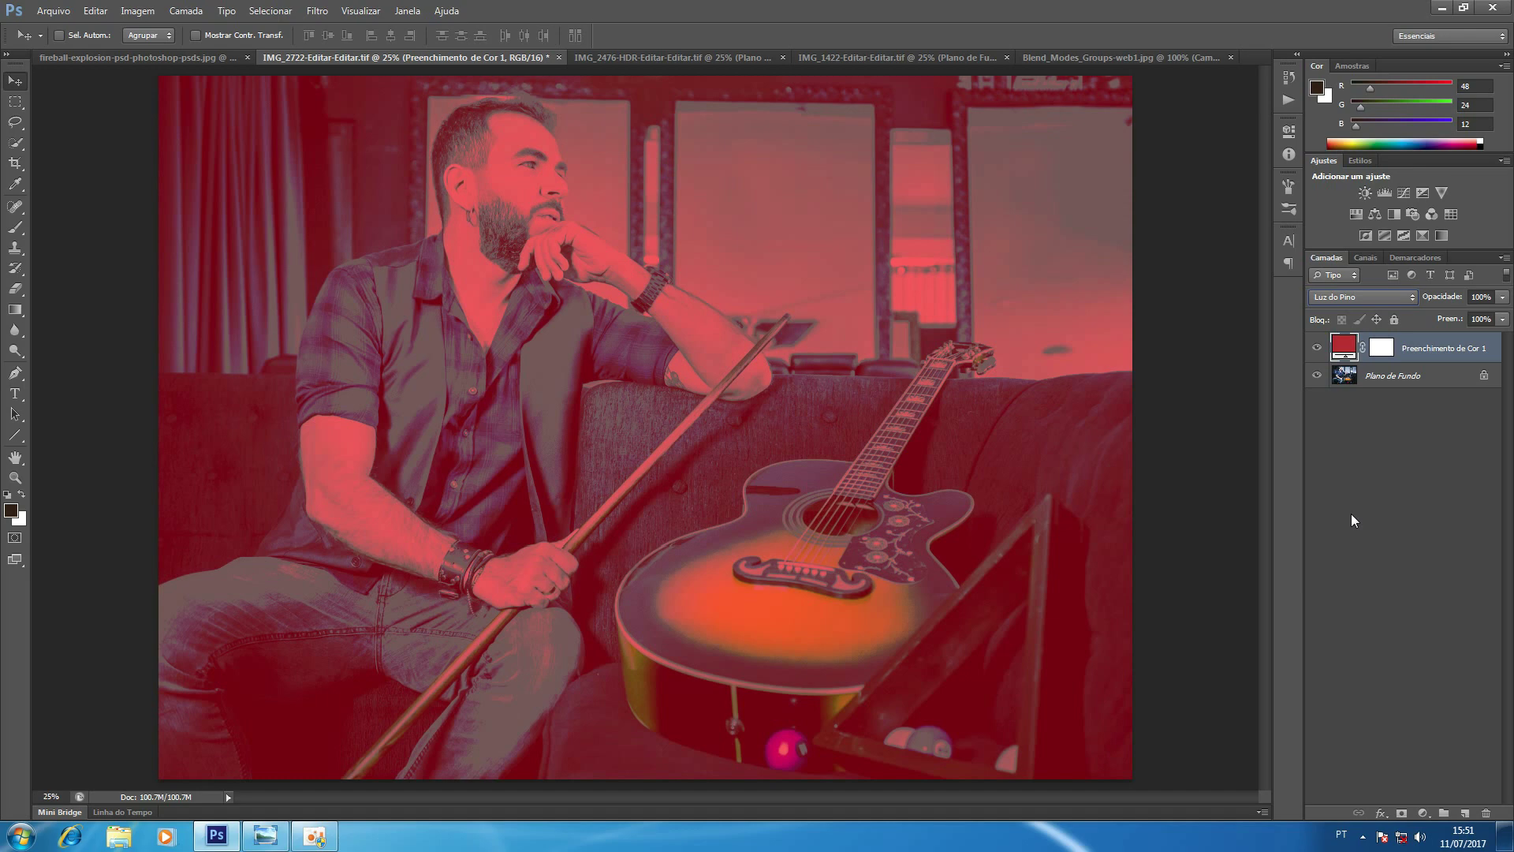
{"action": "key", "text": "shift+plus"}
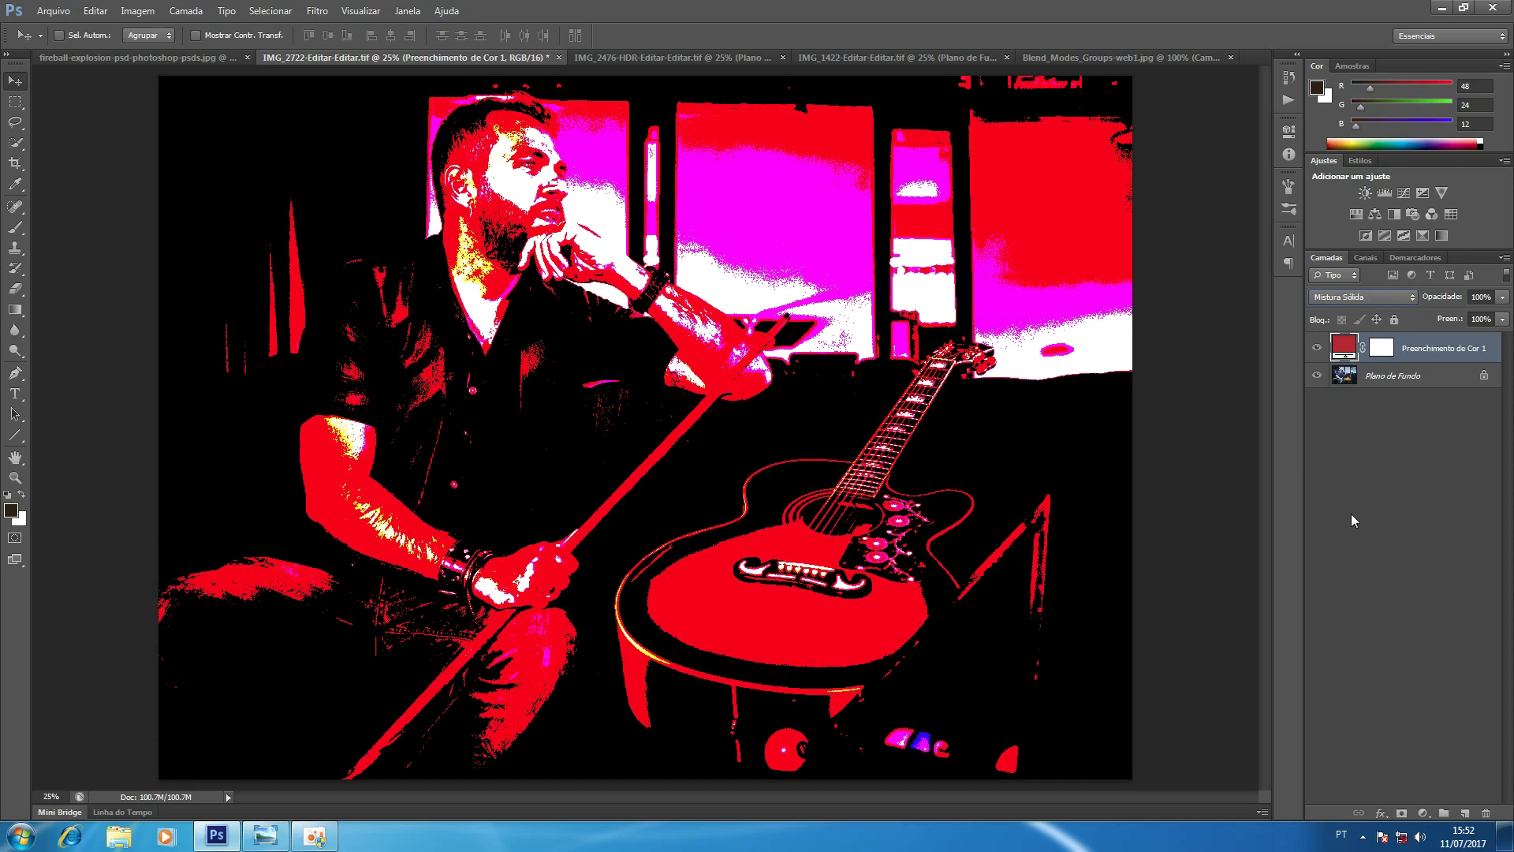
Return the red fill layer to Sobrepor, then switch its blend mode to Luz Indireta.
{"action": "left_click", "coordinate": [1366, 298]}
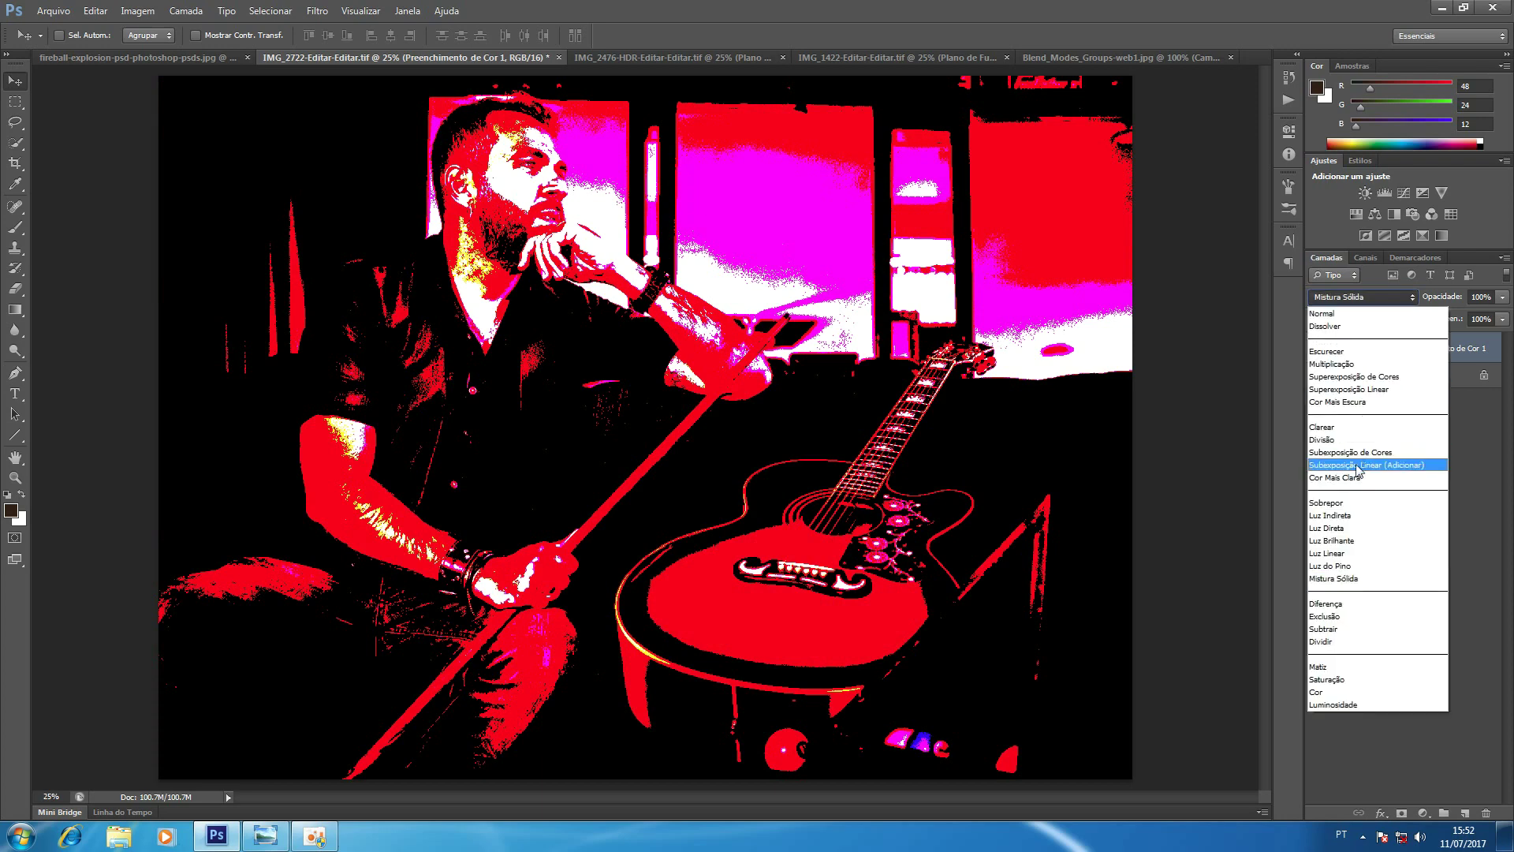
{"action": "left_click", "coordinate": [1353, 503]}
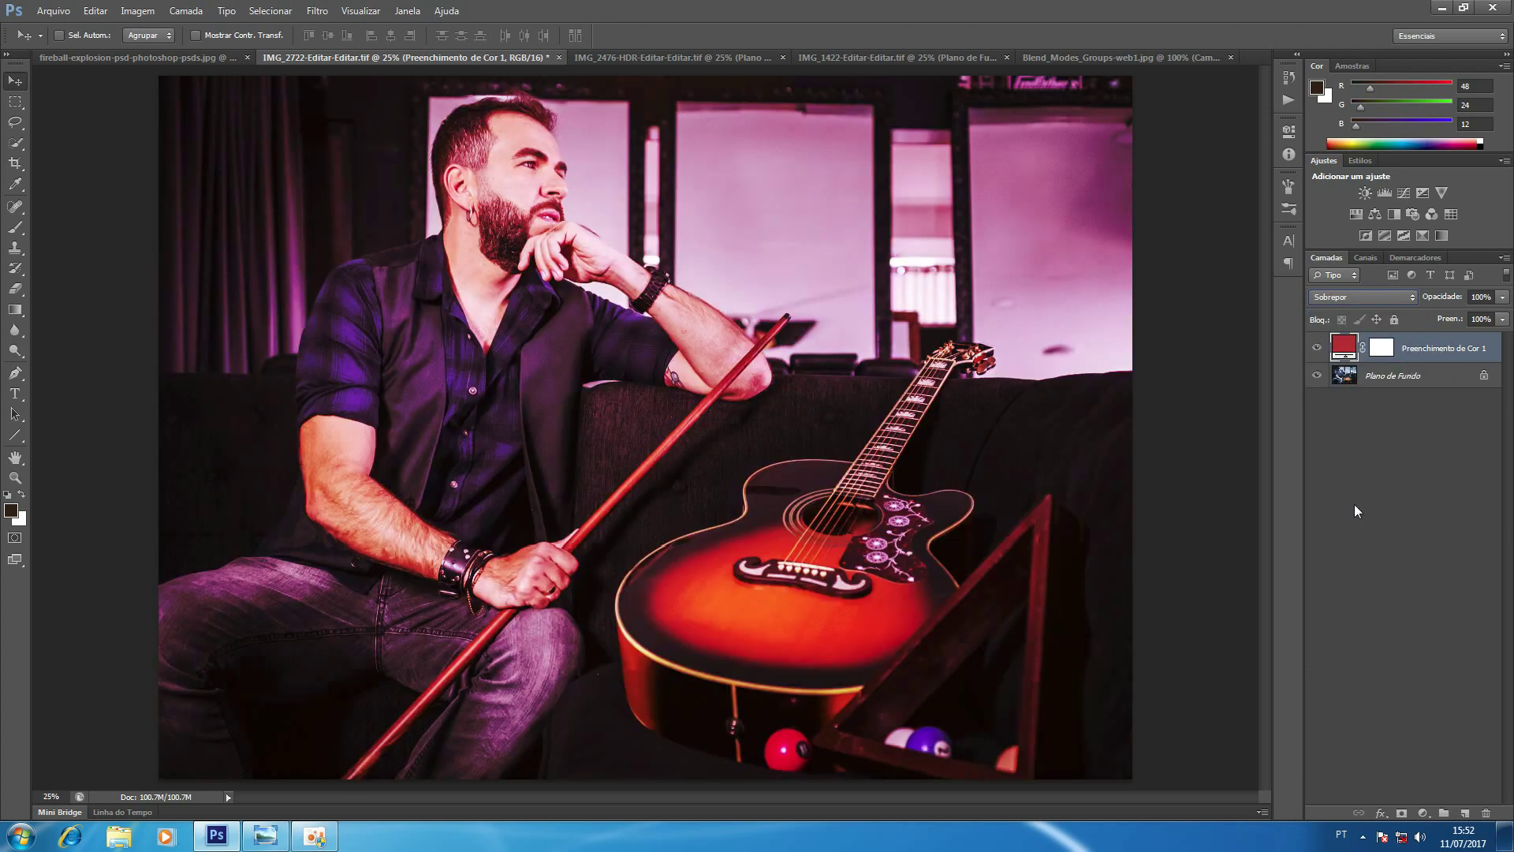
{"action": "key", "text": "Down"}
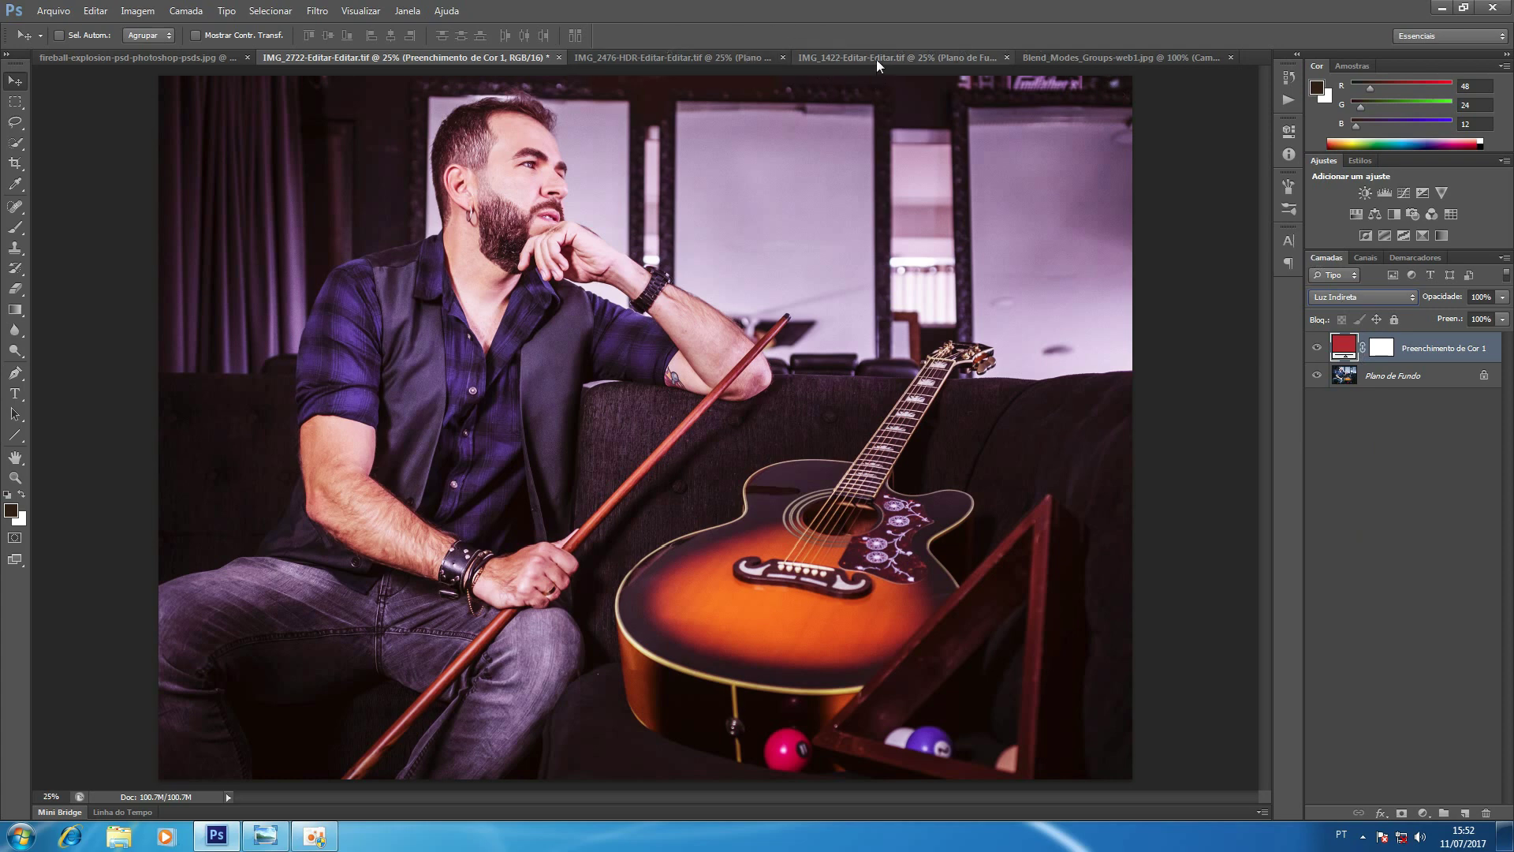
In IMG_2476-HDR-Editar-Editar.tif, show the cloudy sky layer Plano de Fundo cópia 3 and move it up so it covers the sky down to the field.
{"action": "left_click", "coordinate": [672, 58]}
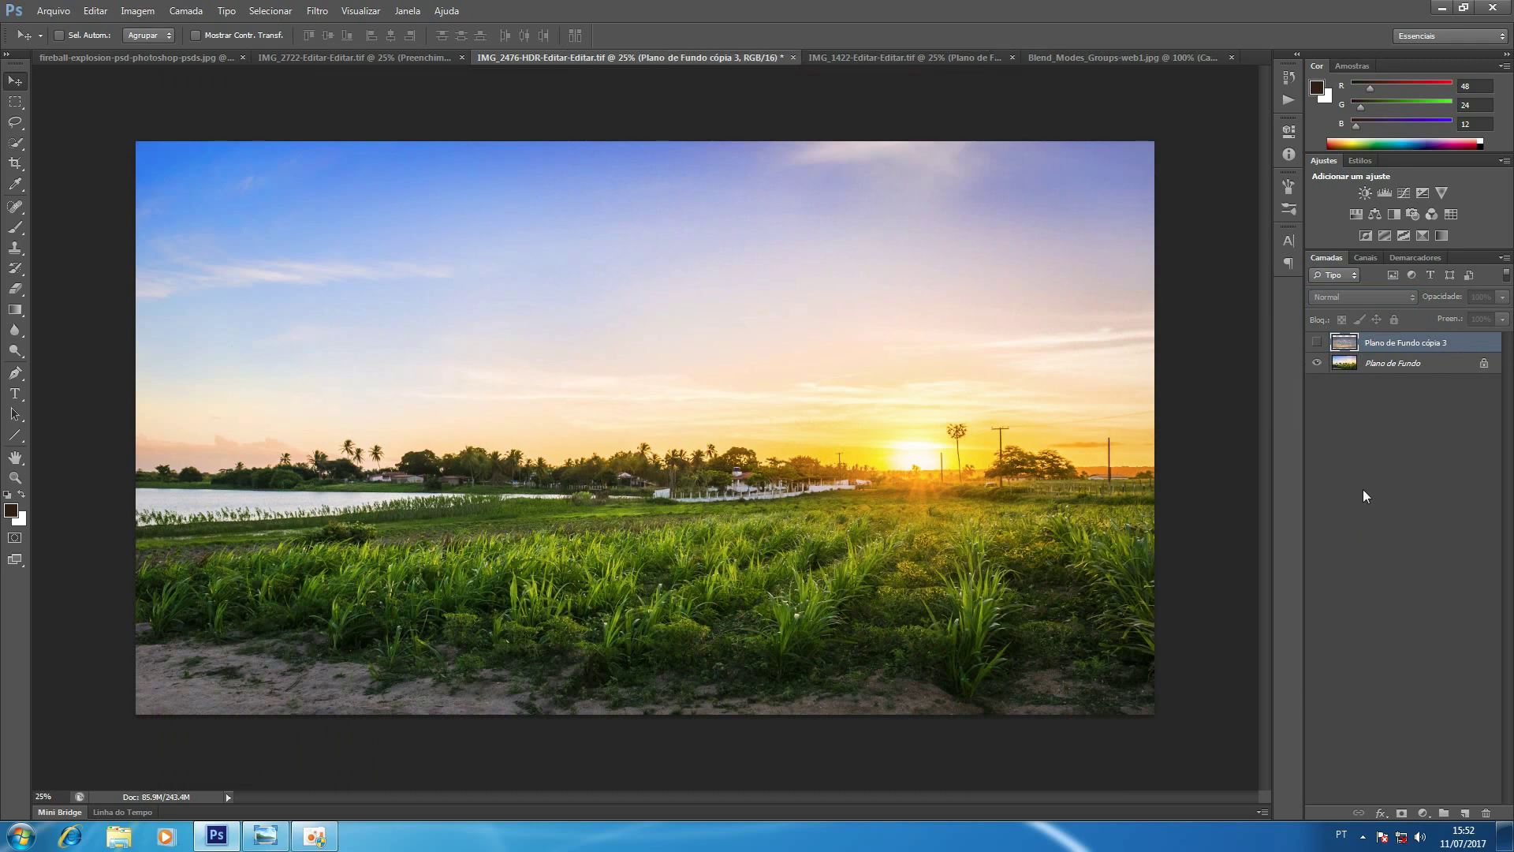
{"action": "left_click", "coordinate": [1318, 342]}
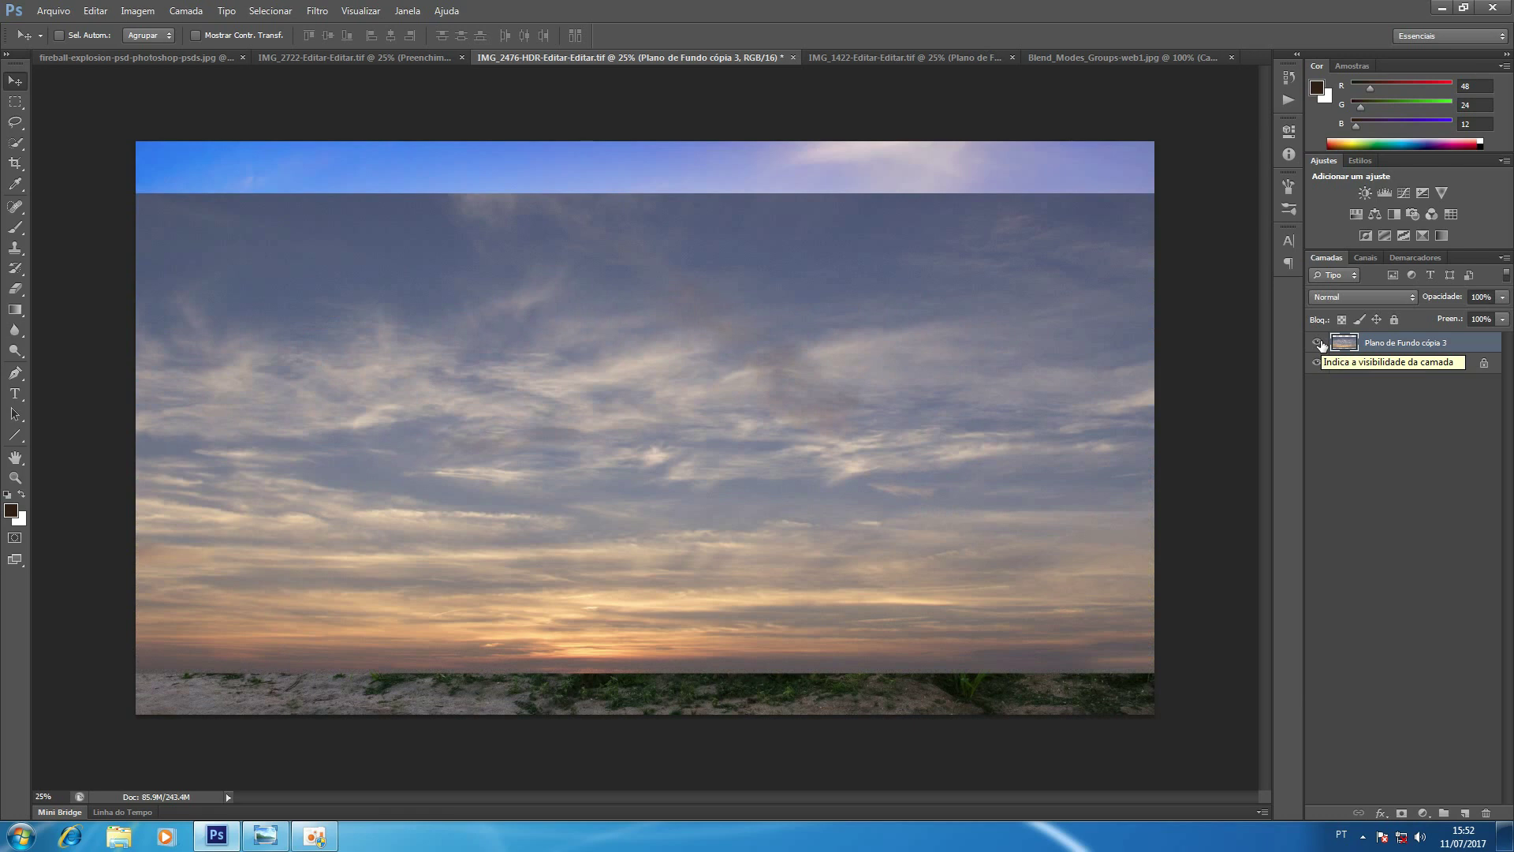
{"action": "left_click_drag", "start_coordinate": [715, 387], "coordinate": [707, 221]}
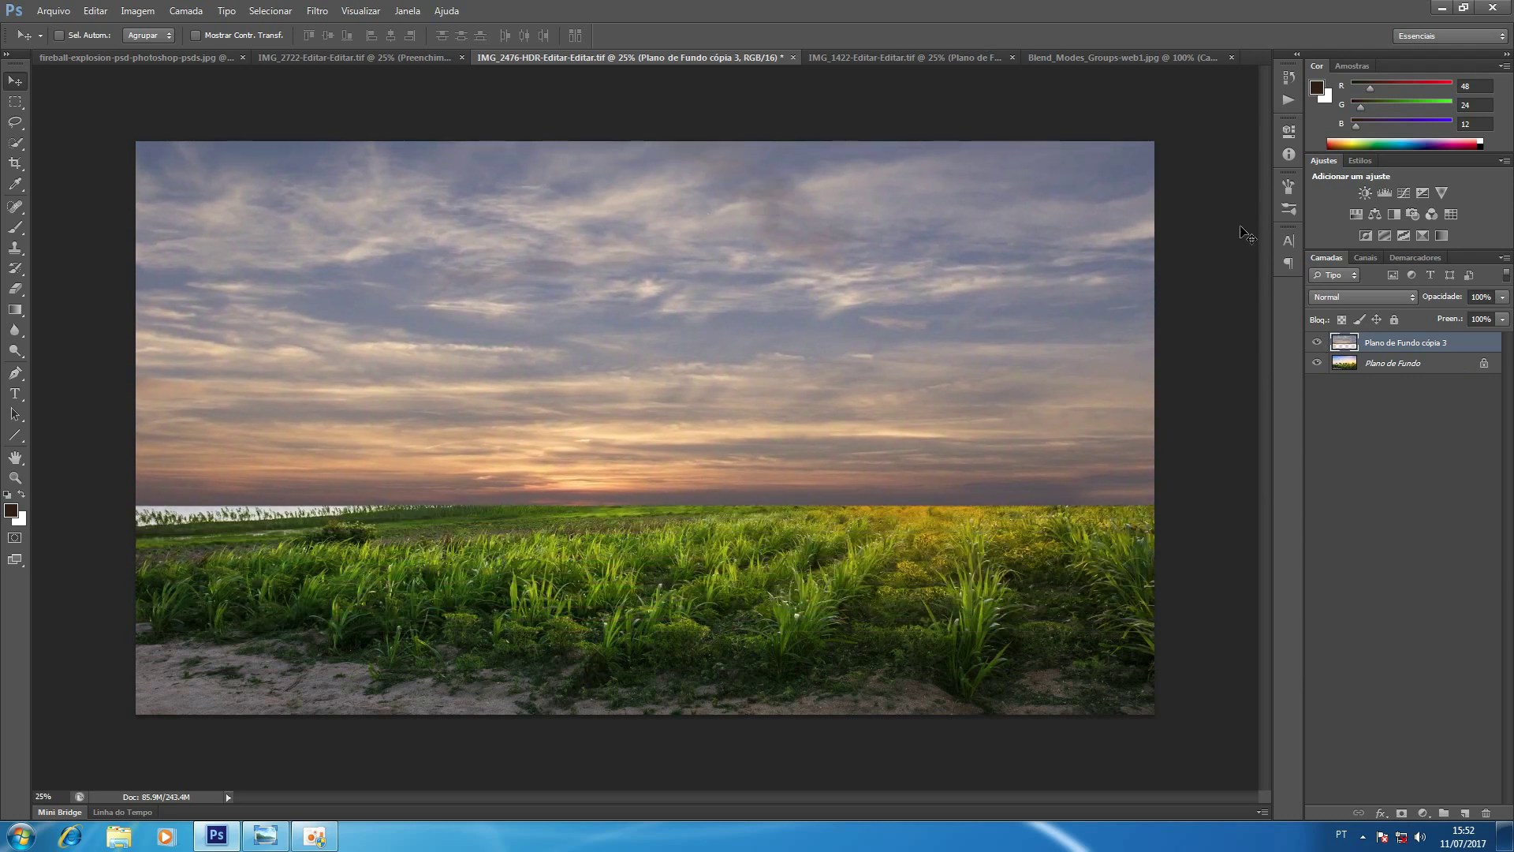
Set the cloudy sky layer's blend mode to Sobrepor, try Luz Indireta for comparison, and undo back to Sobrepor.
{"action": "left_click", "coordinate": [1370, 298]}
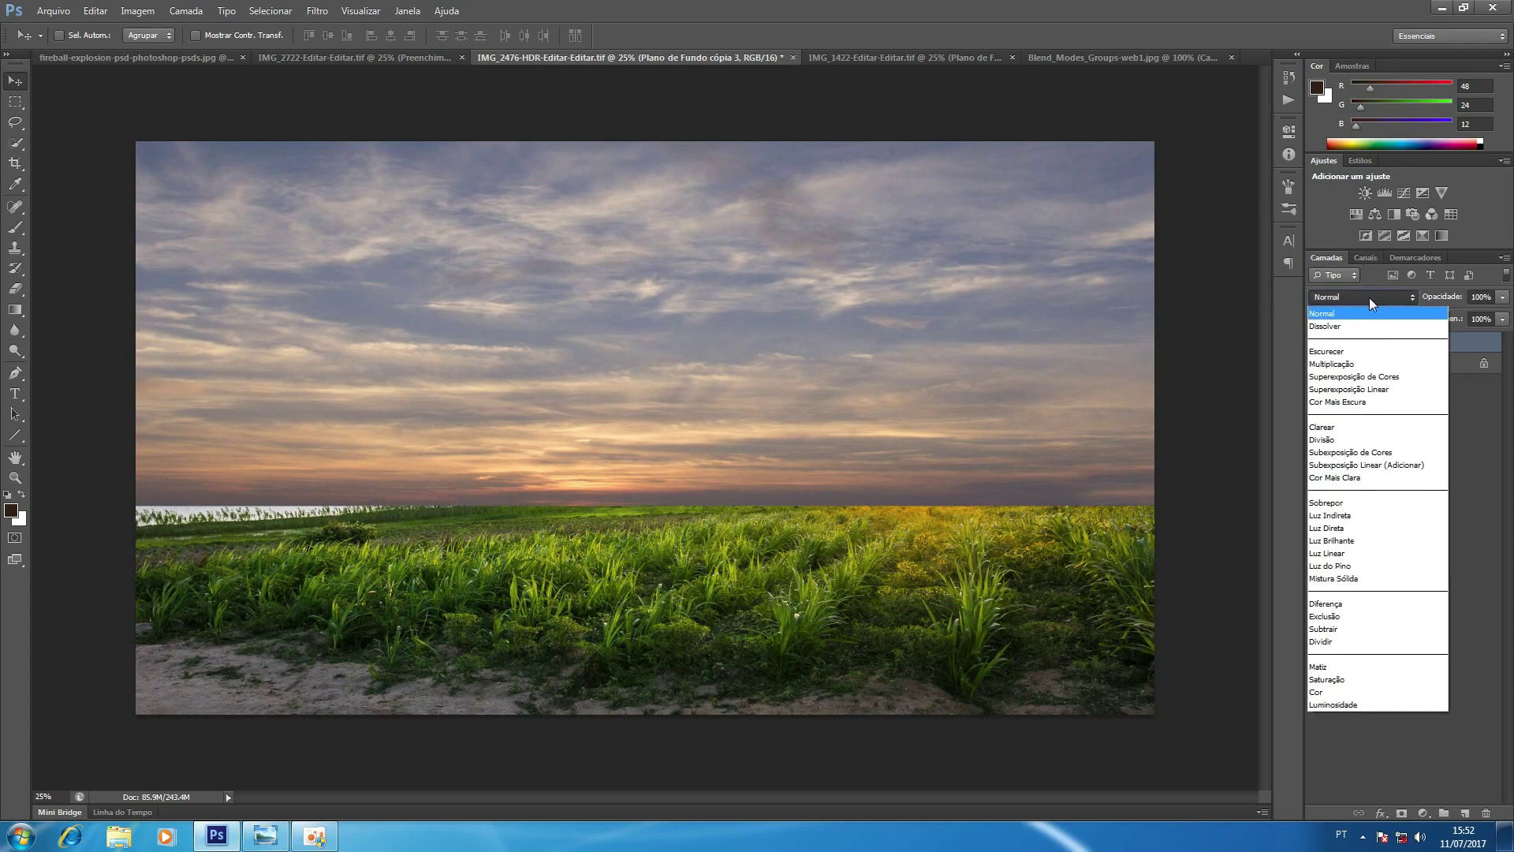
{"action": "left_click", "coordinate": [1362, 505]}
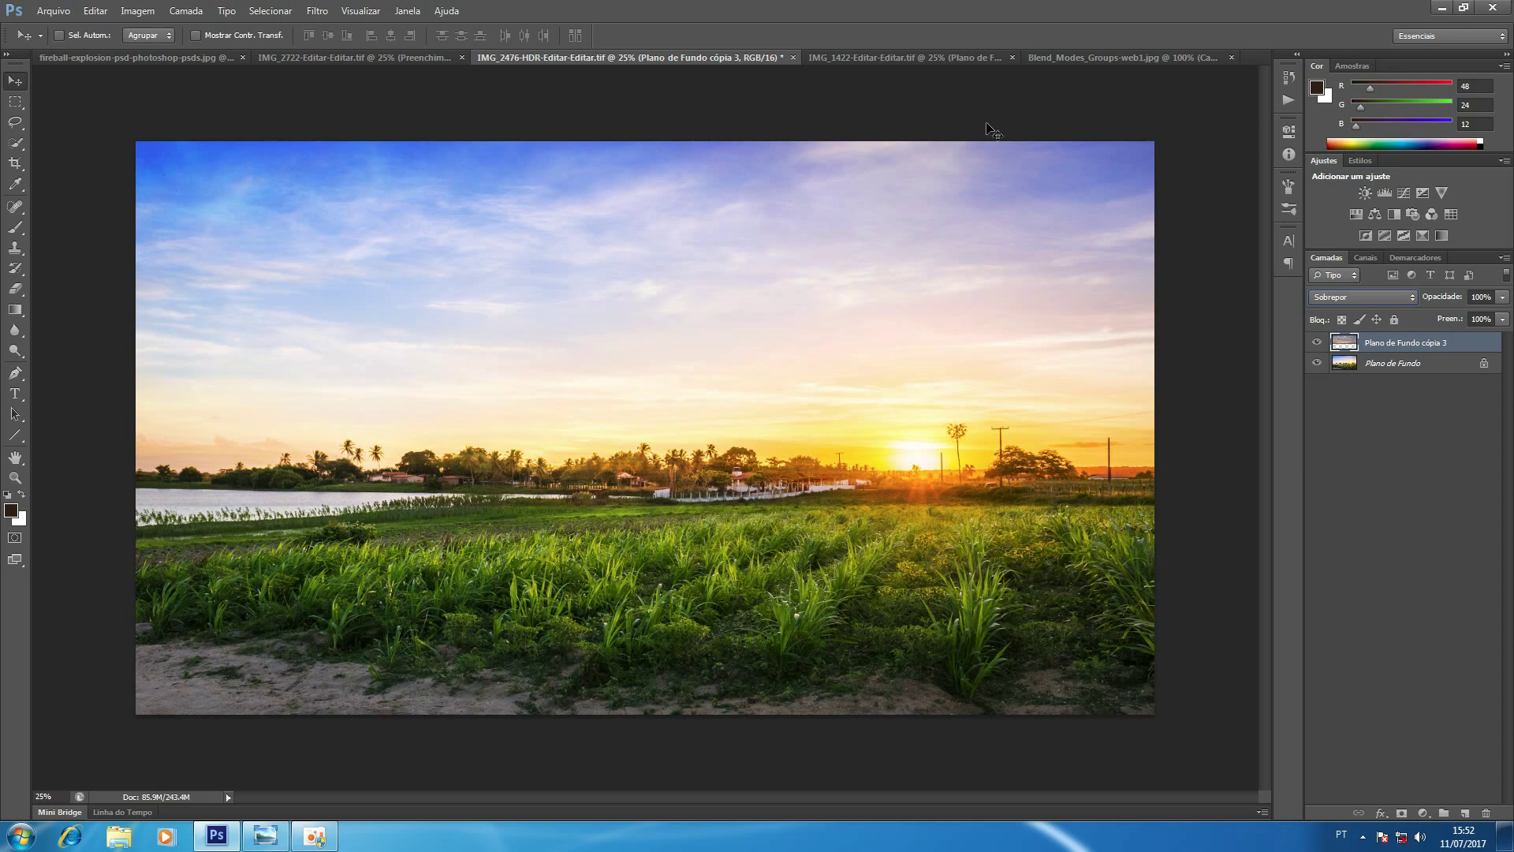
{"action": "left_click", "coordinate": [1351, 296]}
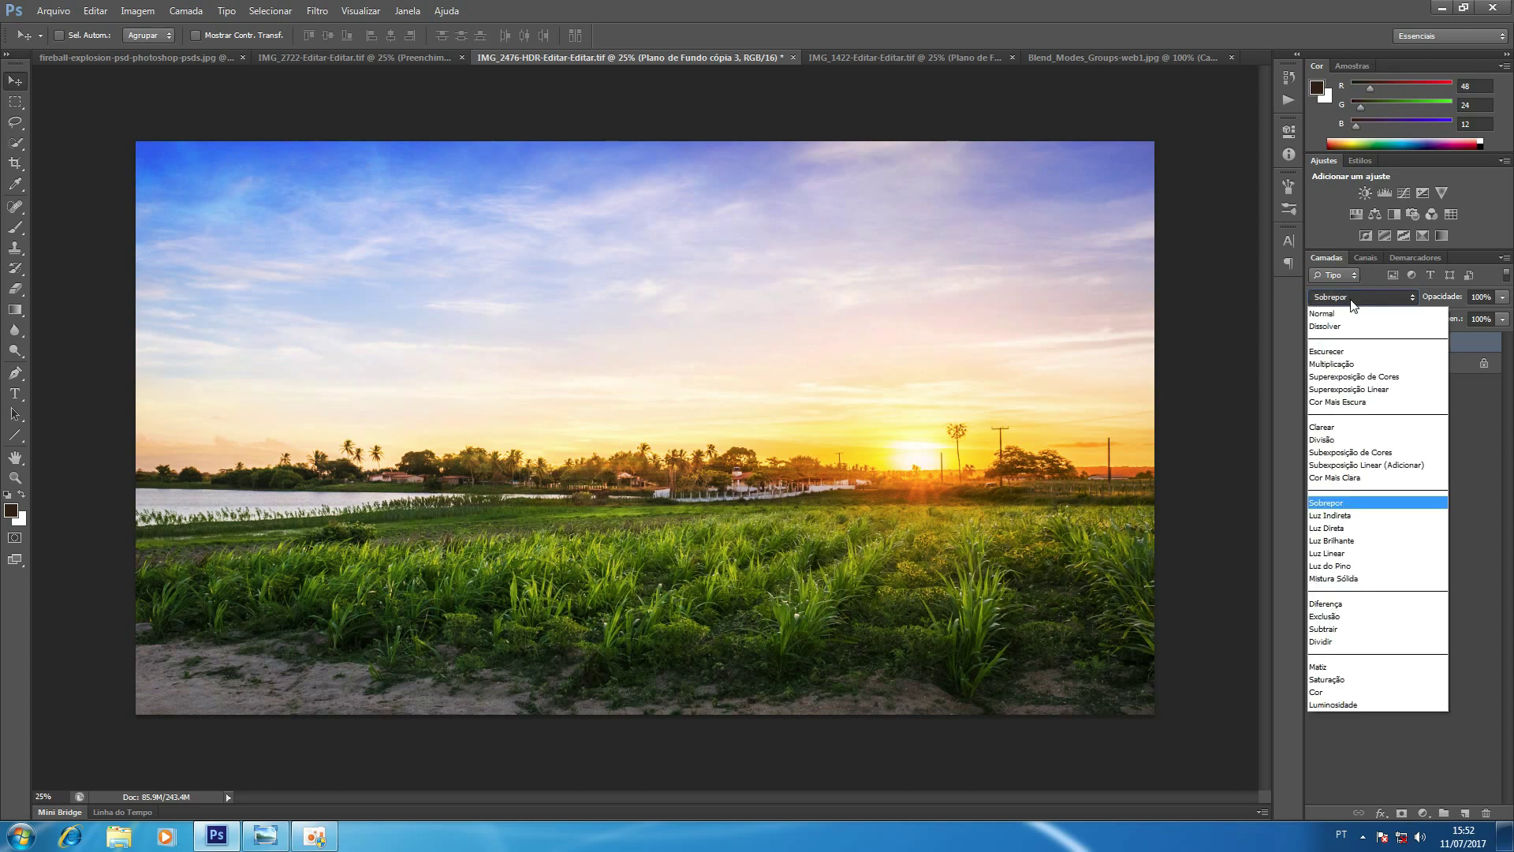
{"action": "left_click", "coordinate": [1370, 515]}
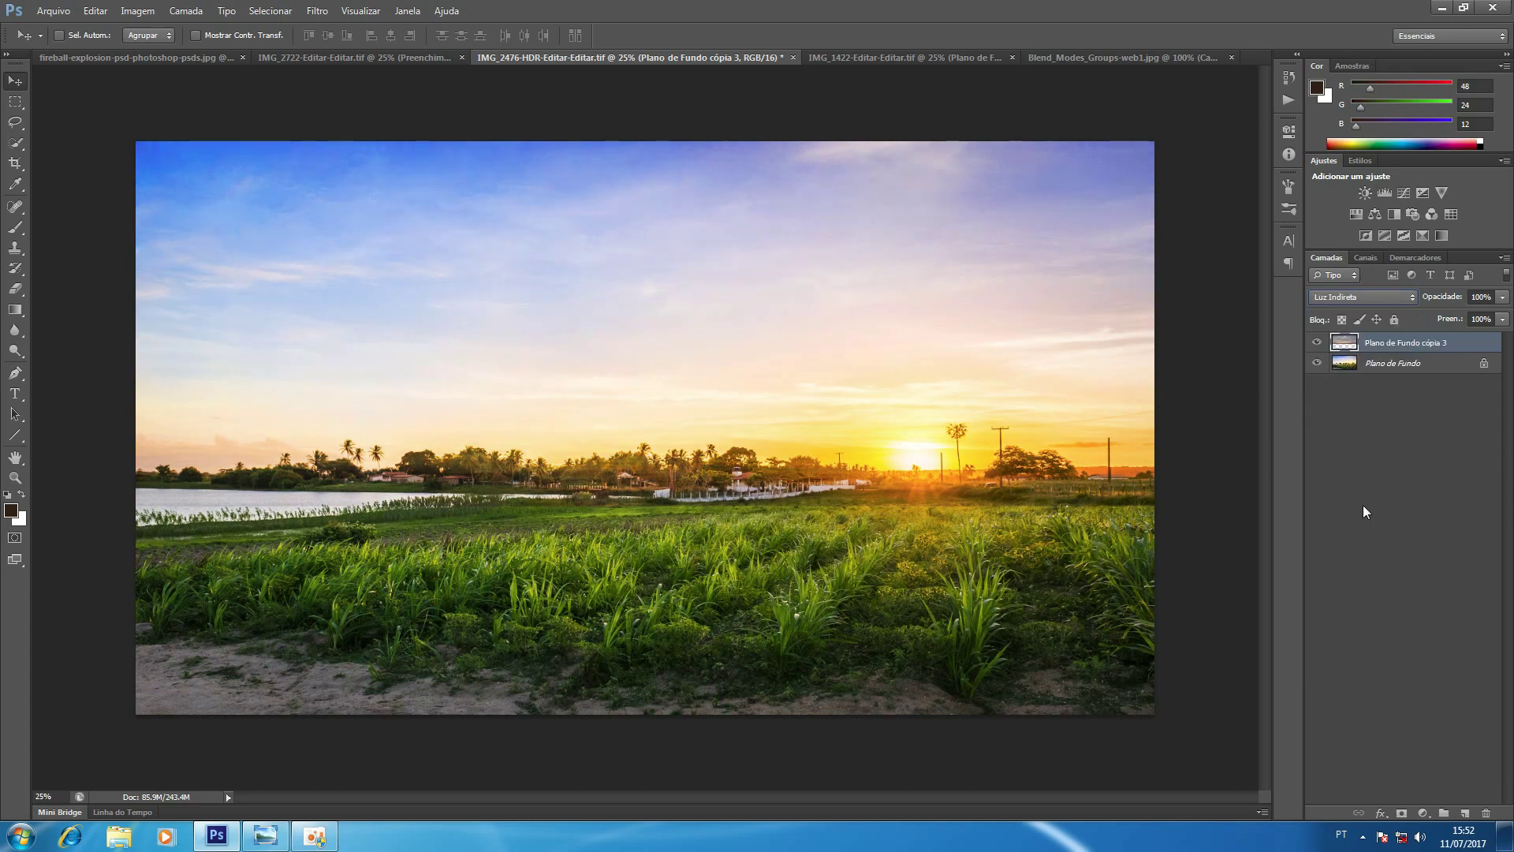
{"action": "key", "text": "ctrl+z"}
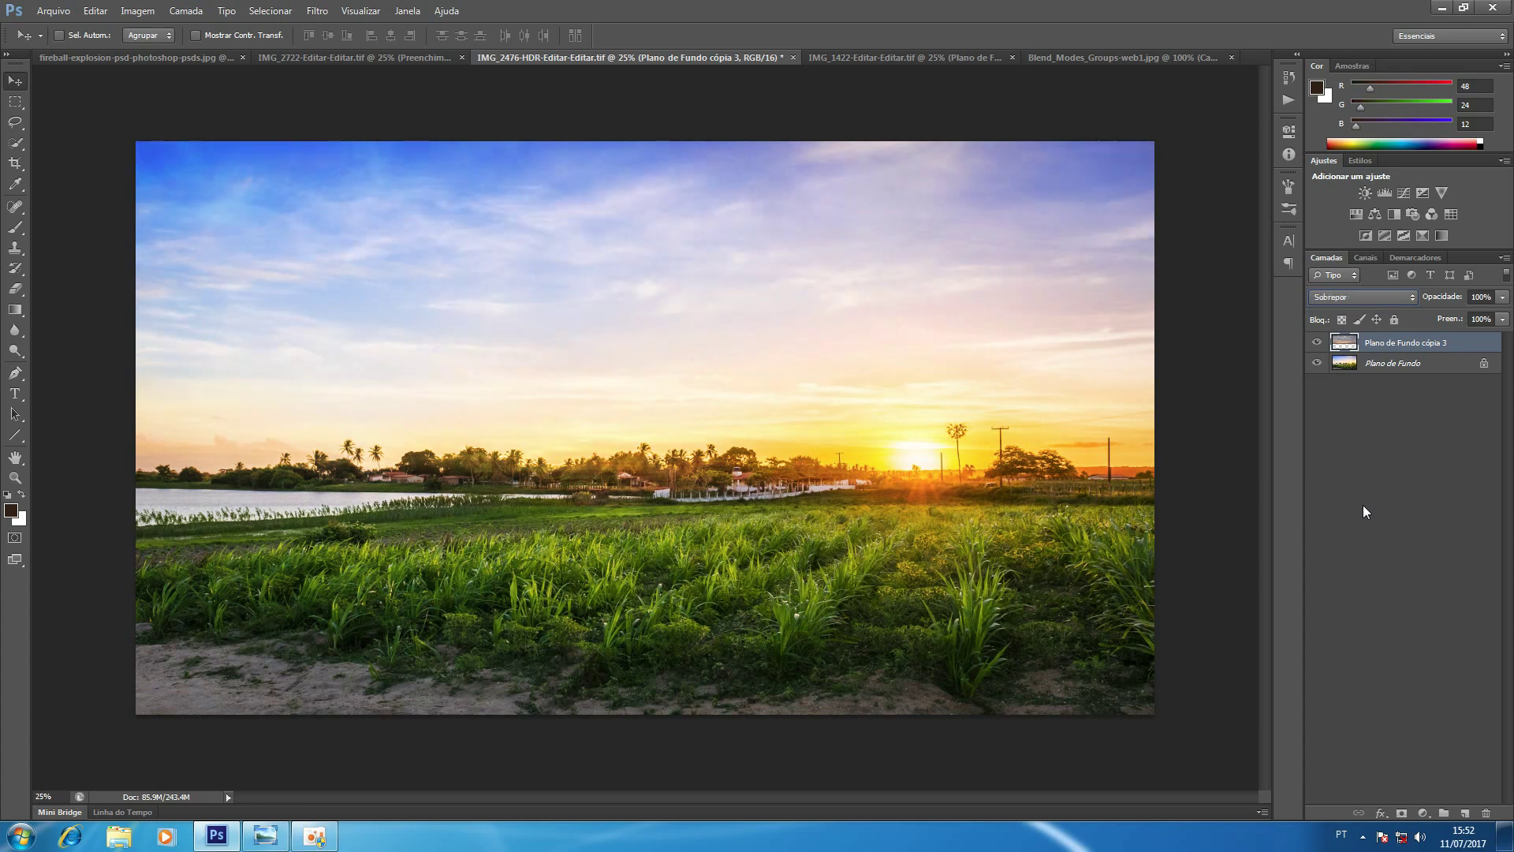
Cycle the cloudy sky layer through the remaining contrast blend modes from Luz Indireta to Mistura Sólida.
{"action": "key", "text": "shift+plus"}
{"action": "key", "text": "shift+plus"}
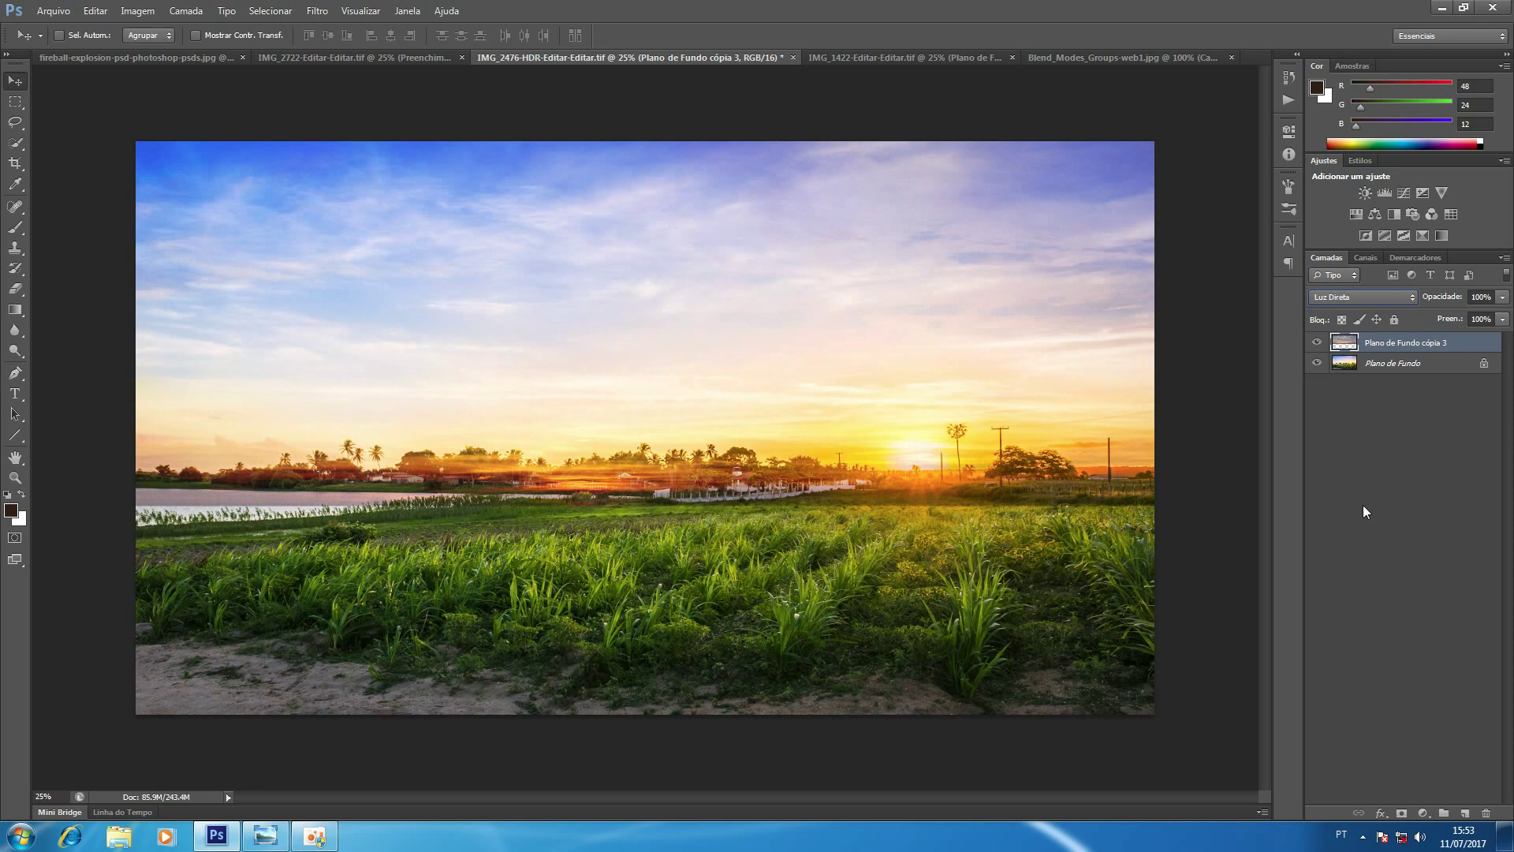
{"action": "key", "text": "shift+plus"}
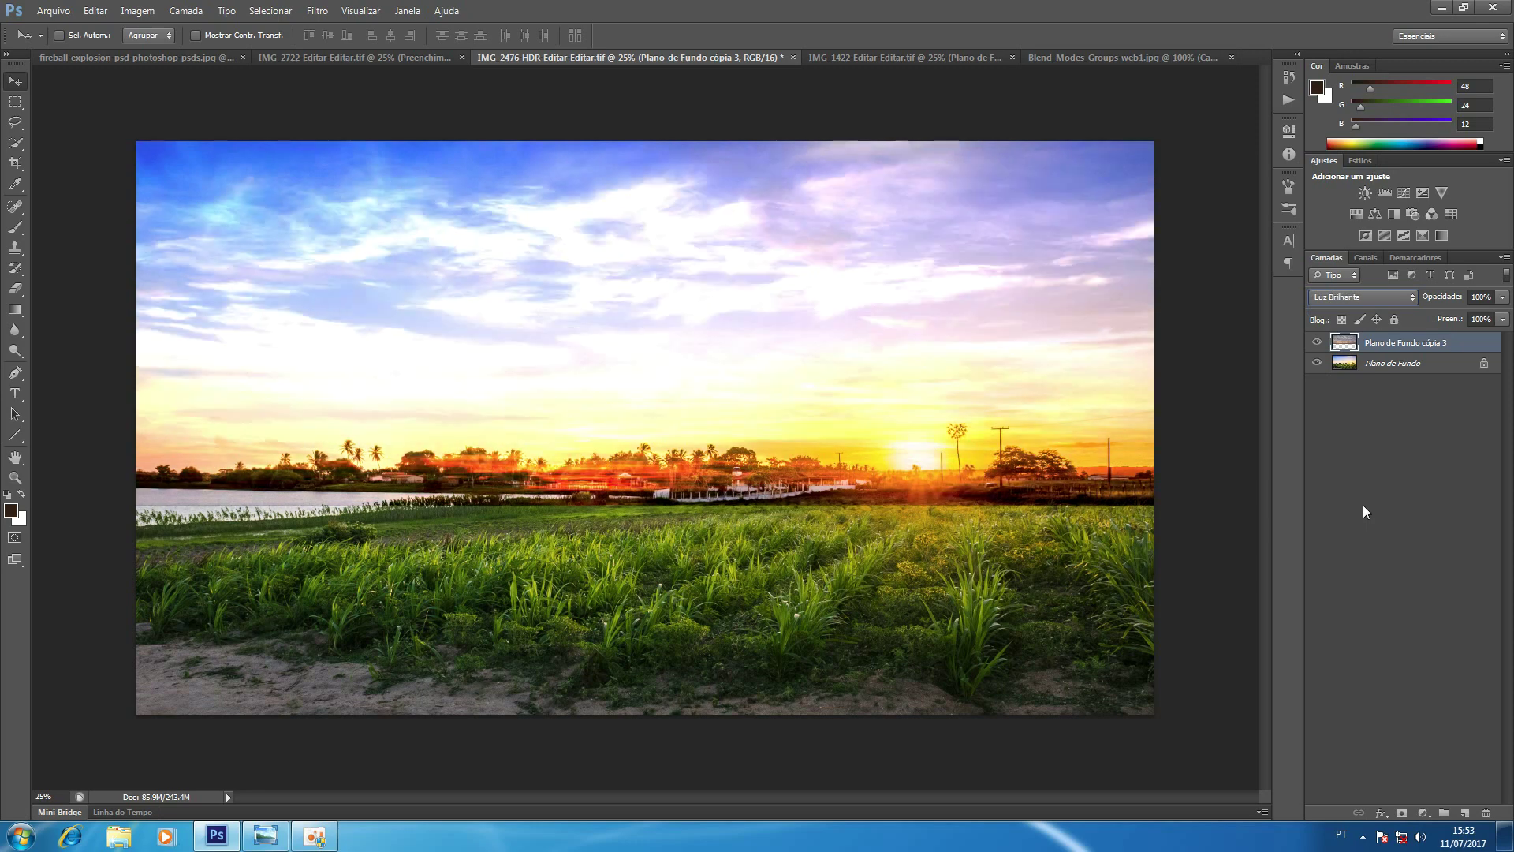
{"action": "key", "text": "shift+plus"}
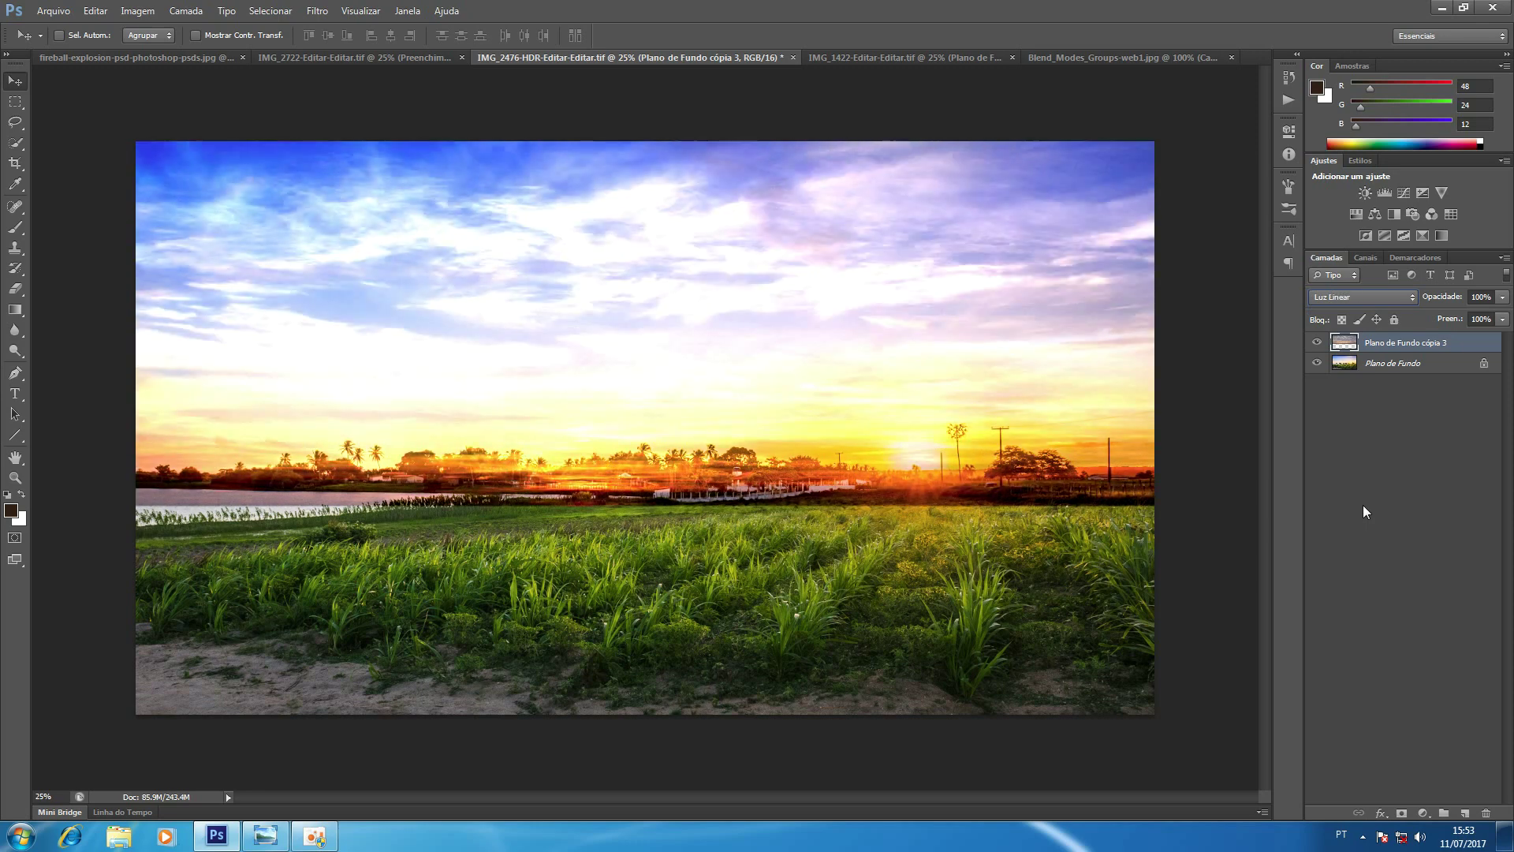
{"action": "key", "text": "shift+plus"}
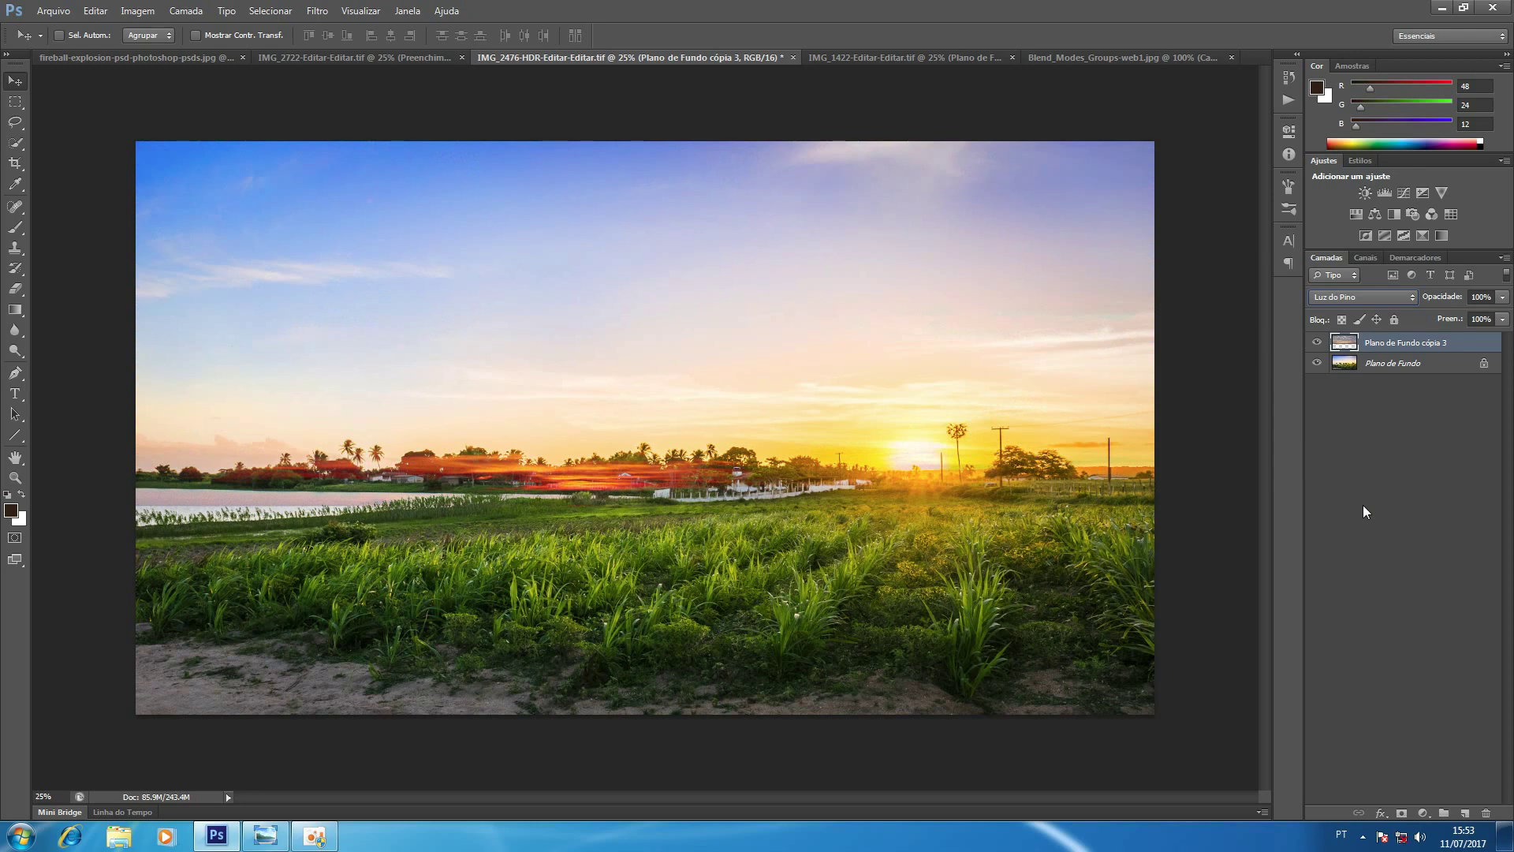
{"action": "key", "text": "shift+plus"}
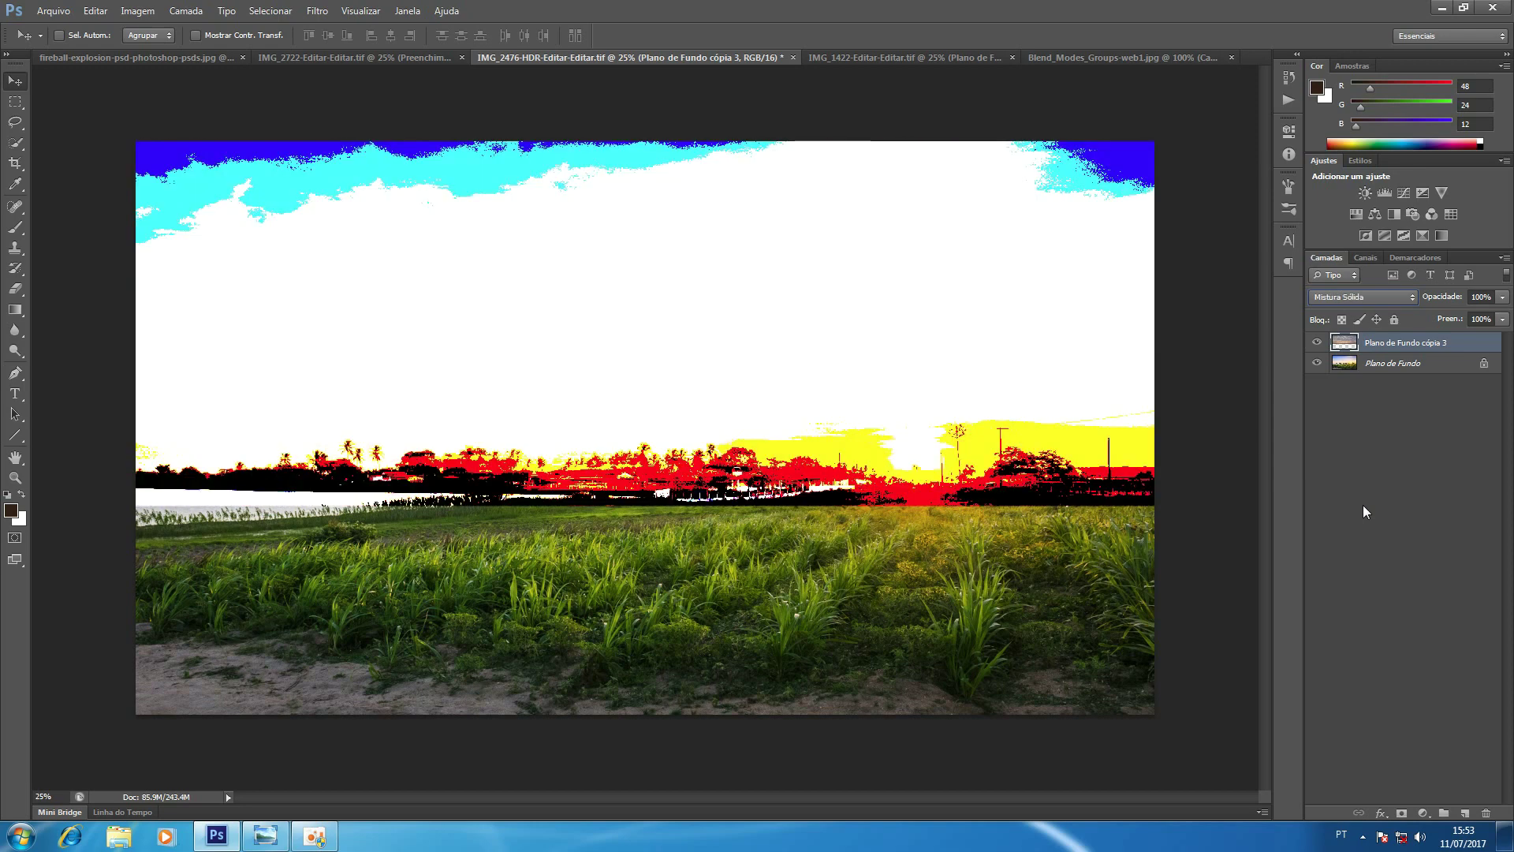
Step the cloudy sky layer's blend mode back through the contrast group to Sobrepor.
{"action": "key", "text": "shift+minus"}
{"action": "key", "text": "shift+minus"}
{"action": "key", "text": "shift+minus"}
{"action": "key", "text": "shift+minus"}
{"action": "key", "text": "shift+minus"}
{"action": "key", "text": "shift+minus"}
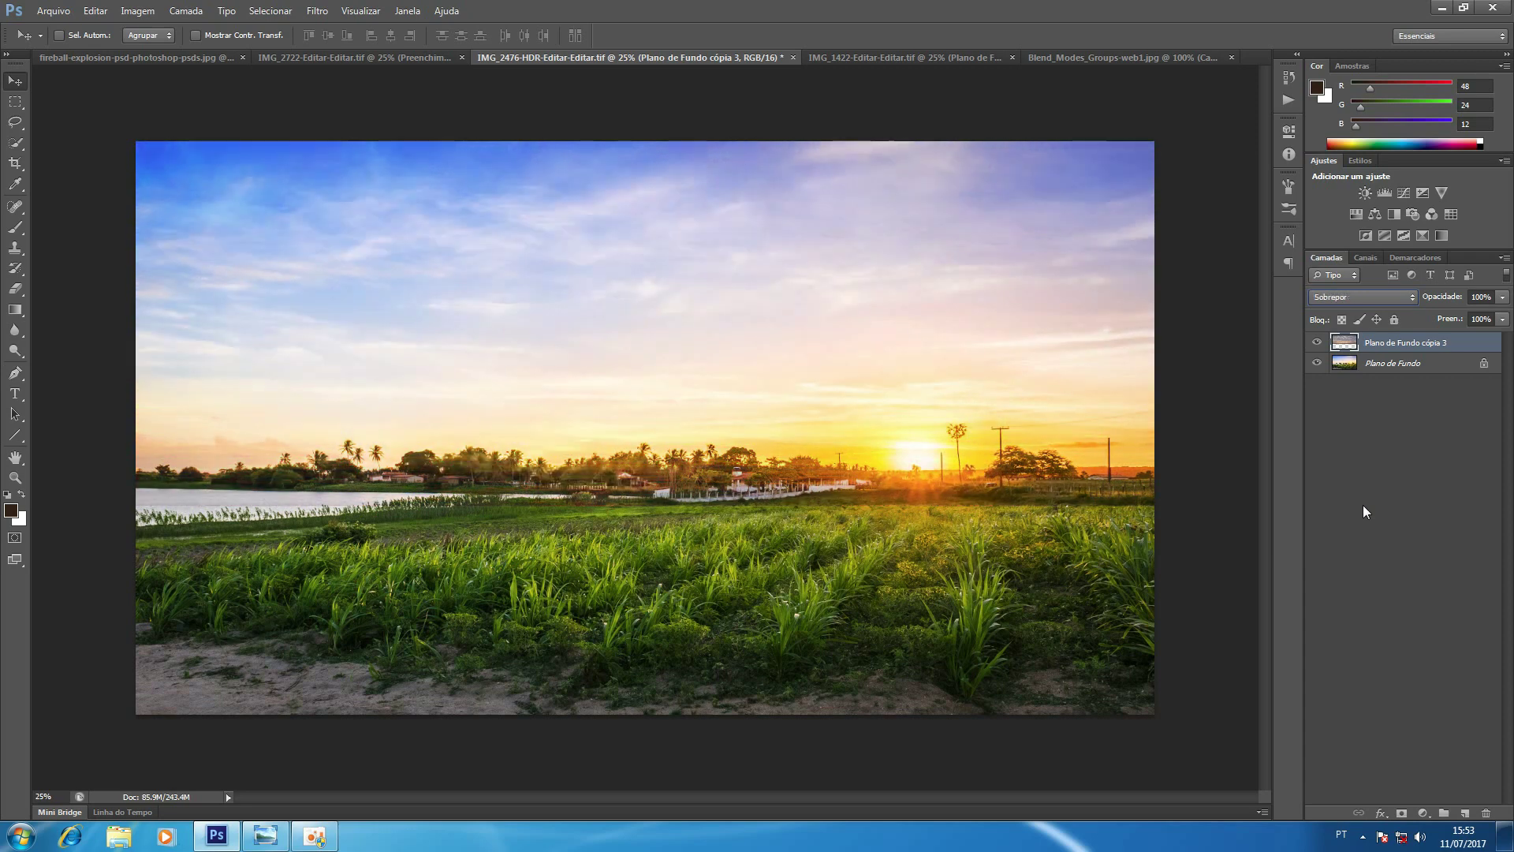
Set the cloudy sky layer's blend mode to Luz Direta and add a layer mask to it.
{"action": "key", "text": "shift+plus"}
{"action": "key", "text": "shift+plus"}
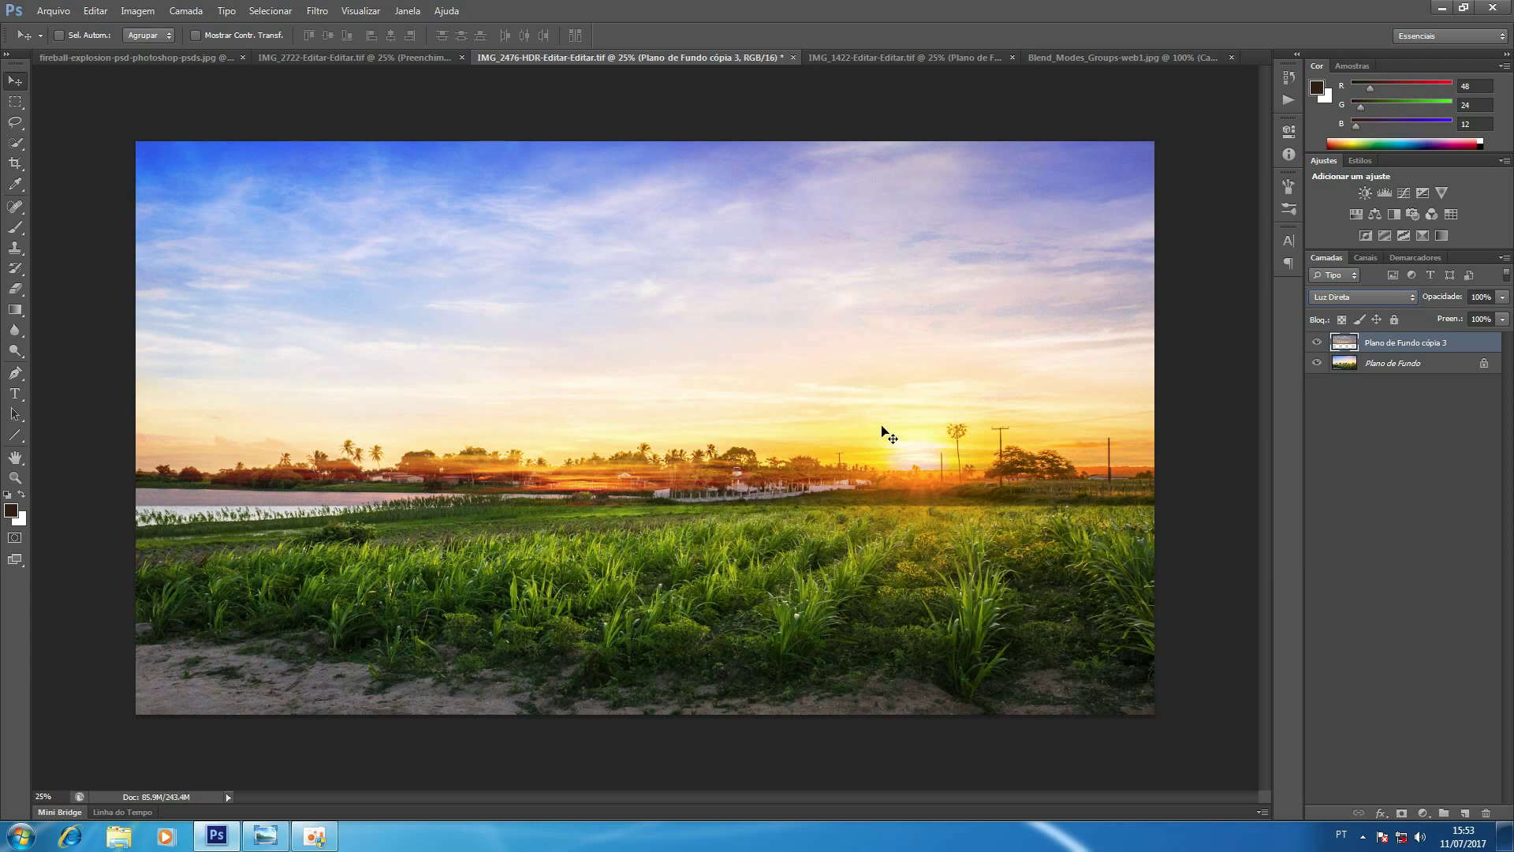
{"action": "left_click", "coordinate": [1401, 813]}
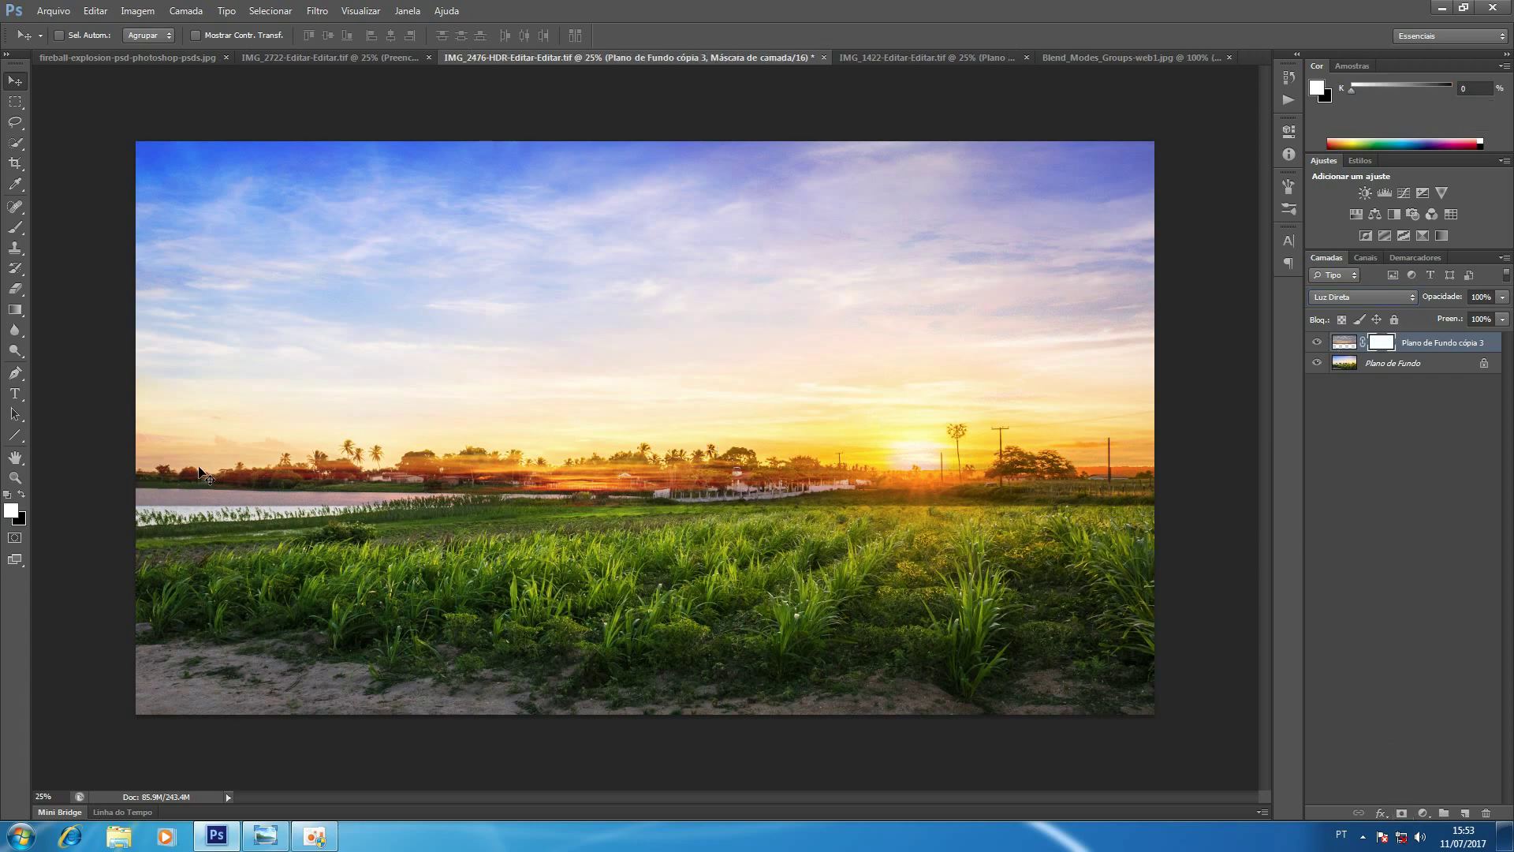
Paint black on the sky layer's mask with a 1100 px brush at 100% opacity to clear the sky from the treeline, lake and field.
{"action": "key", "text": "x"}
{"action": "left_click", "coordinate": [15, 227]}
{"action": "left_click", "coordinate": [338, 35]}
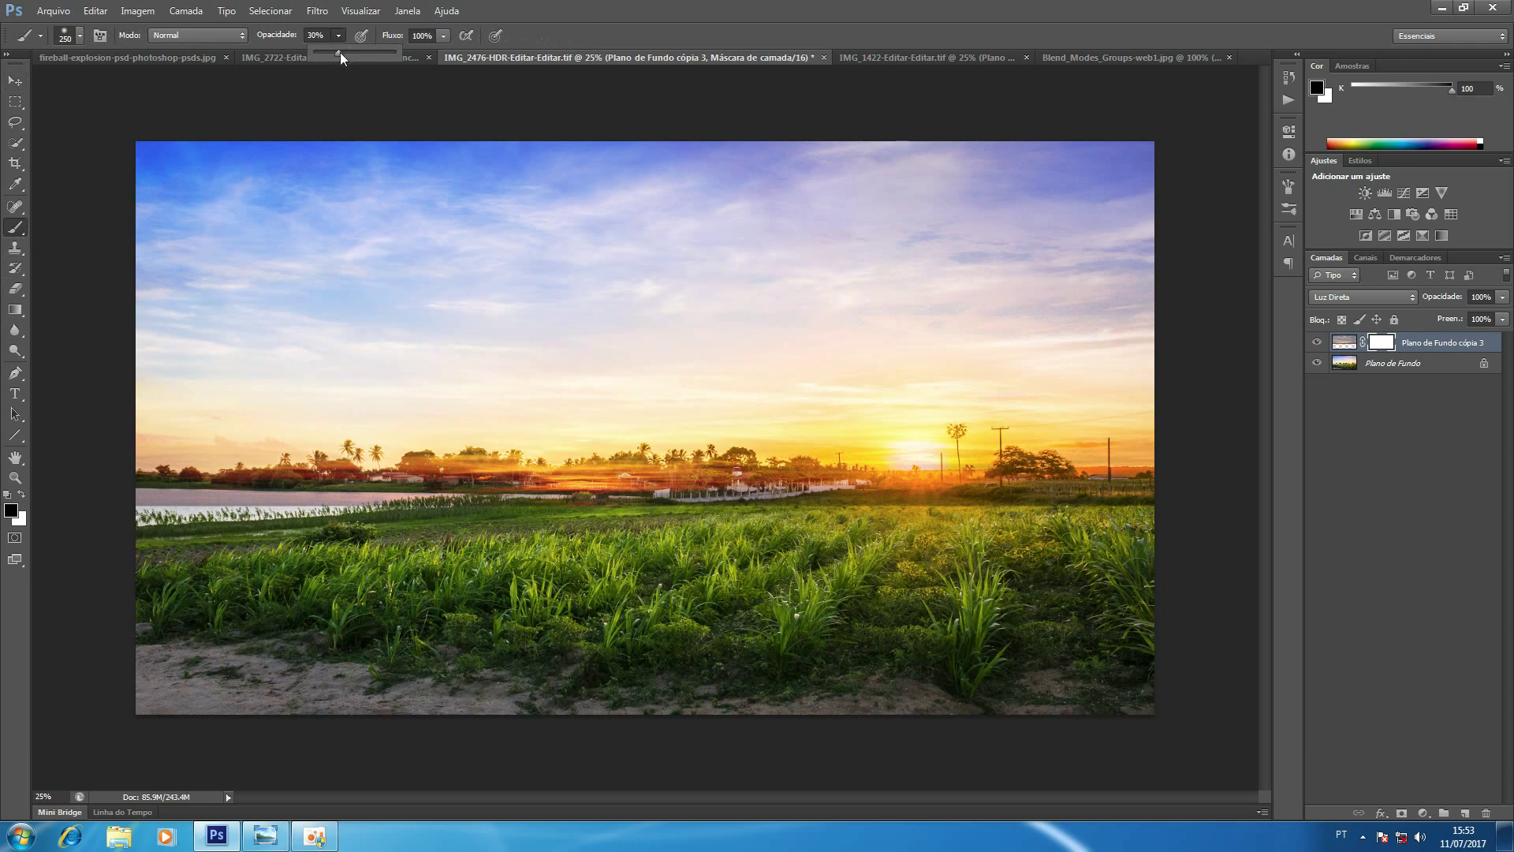
{"action": "key", "text": "]"}
{"action": "key", "text": "]"}
{"action": "key", "text": "]"}
{"action": "key", "text": "]"}
{"action": "key", "text": "]"}
{"action": "key", "text": "]"}
{"action": "key", "text": "]"}
{"action": "key", "text": "]"}
{"action": "key", "text": "]"}
{"action": "mouse_move", "coordinate": [931, 542]}
{"action": "left_mouse_down"}
{"action": "mouse_move", "coordinate": [921, 501]}
{"action": "mouse_move", "coordinate": [888, 518]}
{"action": "mouse_move", "coordinate": [295, 530]}
{"action": "mouse_move", "coordinate": [143, 513]}
{"action": "mouse_move", "coordinate": [136, 479]}
{"action": "mouse_move", "coordinate": [418, 464]}
{"action": "left_mouse_up"}
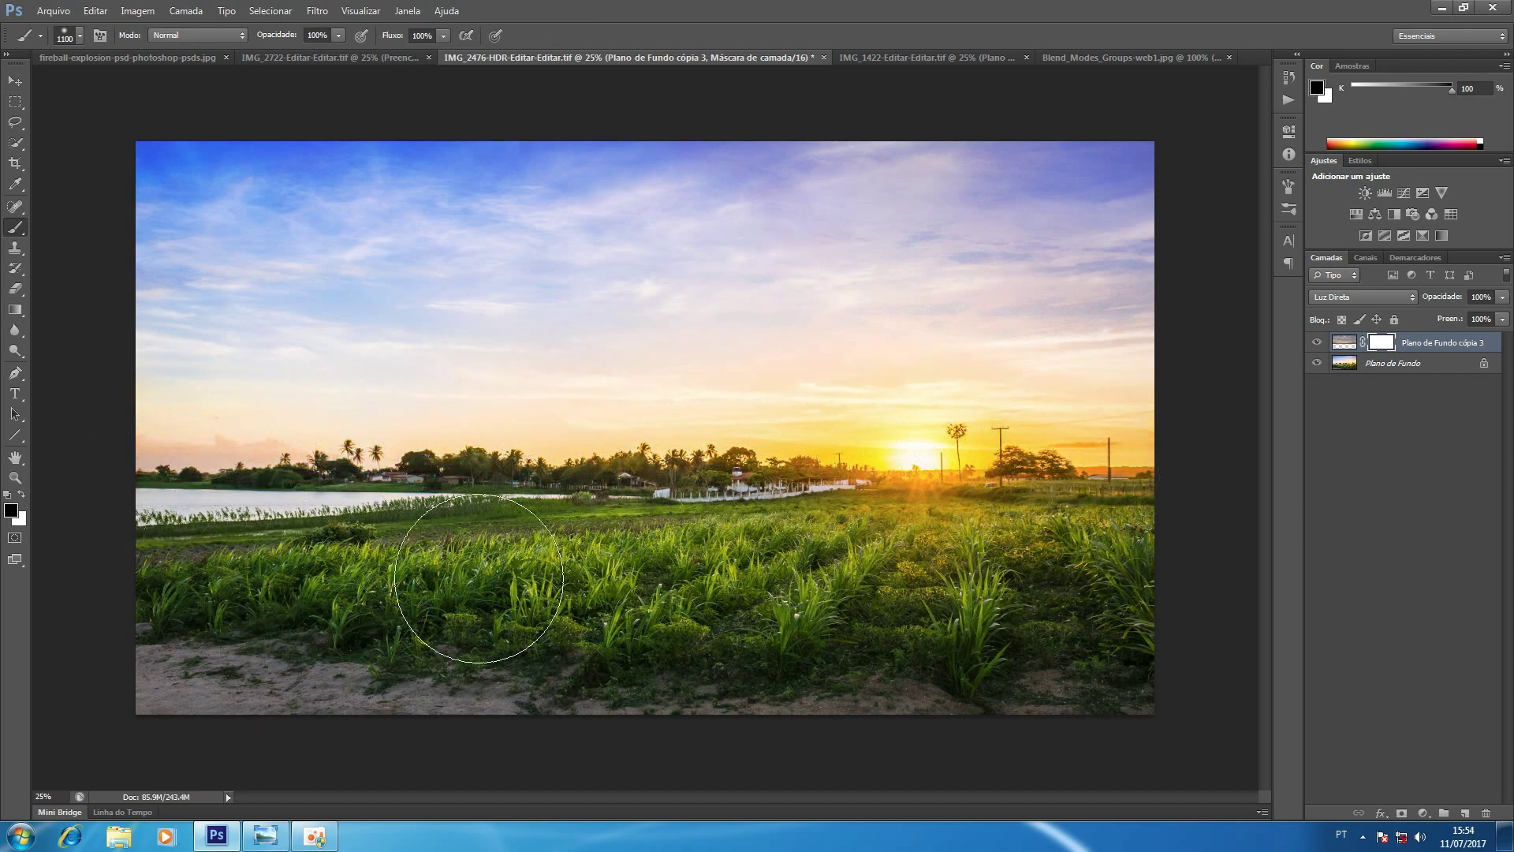
Compare the landscape with and without the cloudy sky layer, and return to the Blend Mode Groups chart.
{"action": "left_click", "coordinate": [1317, 342]}
{"action": "left_click", "coordinate": [1316, 342]}
{"action": "left_click", "coordinate": [1317, 343]}
{"action": "left_click", "coordinate": [1317, 342]}
{"action": "left_click", "coordinate": [1174, 57]}
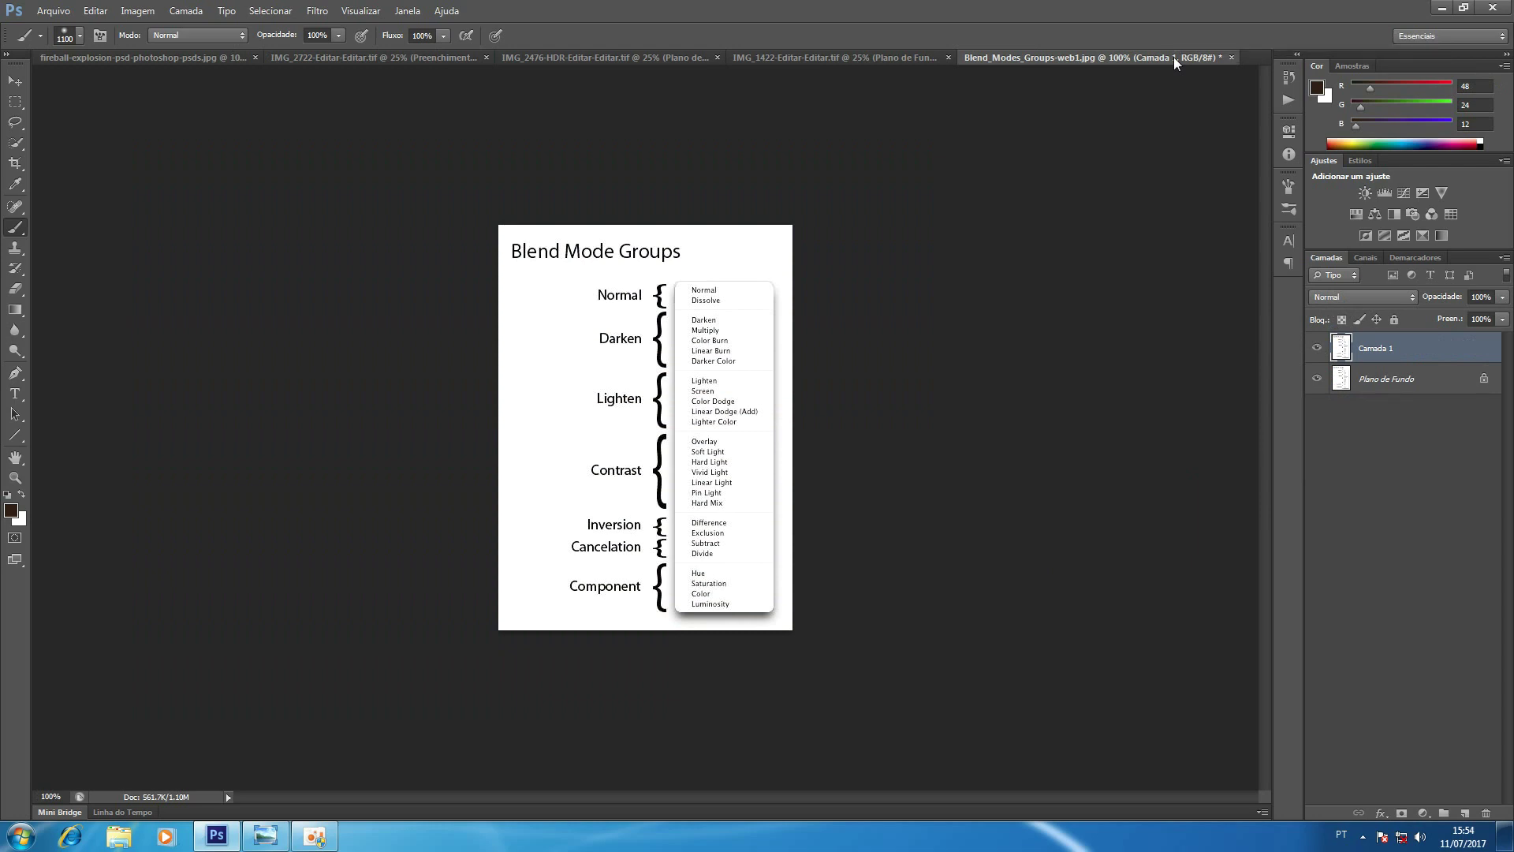
{"action": "key", "text": "v"}
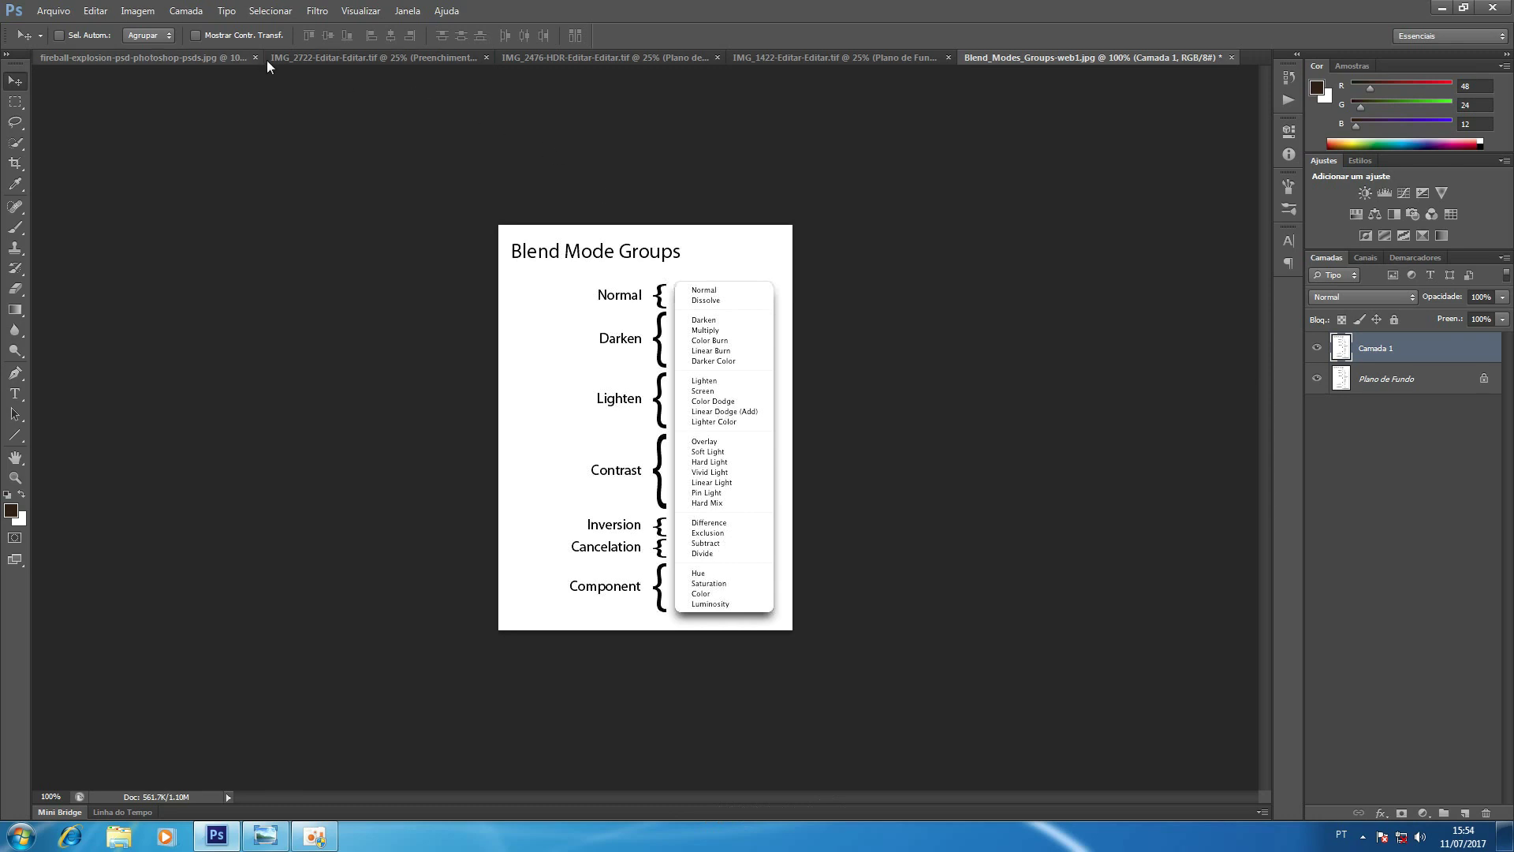
In IMG_2722-Editar-Editar.tif, apply the Diferença and Exclusão blend modes in turn to the red colour fill layer.
{"action": "left_click", "coordinate": [191, 56]}
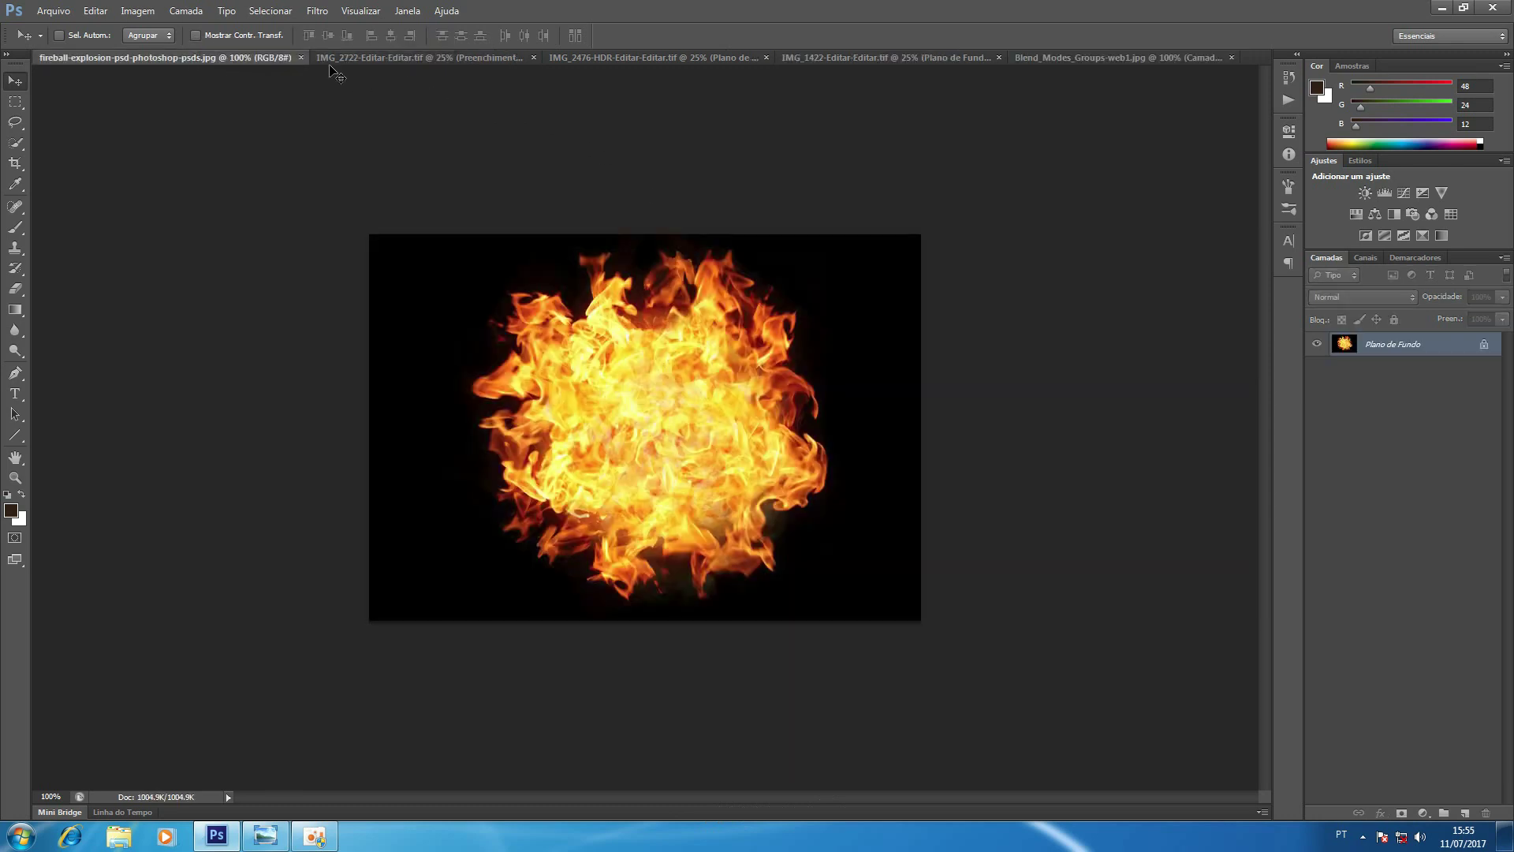
{"action": "left_click", "coordinate": [407, 62]}
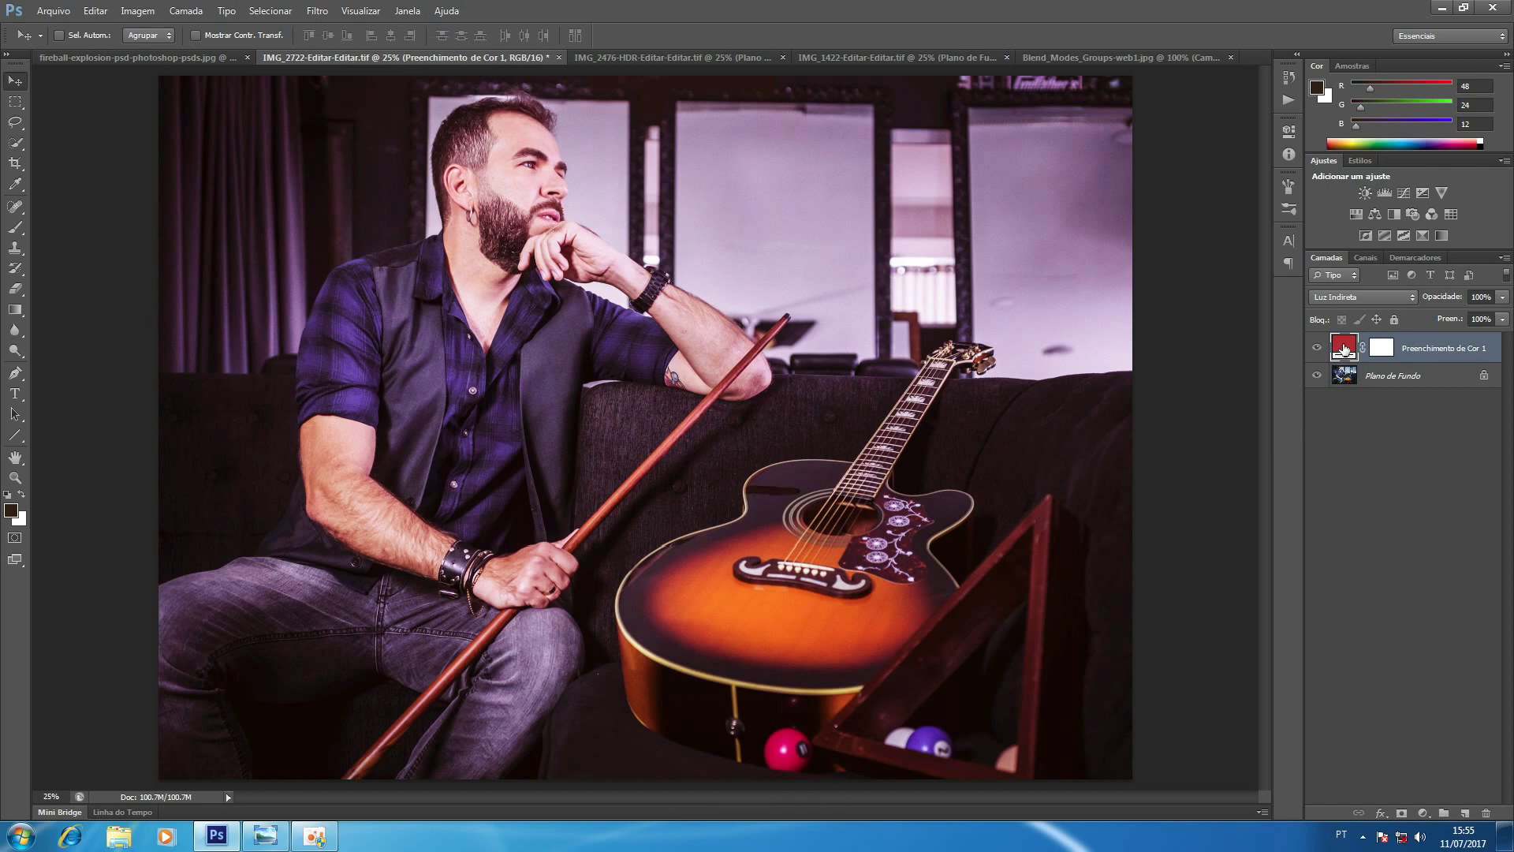
{"action": "left_click", "coordinate": [1364, 298]}
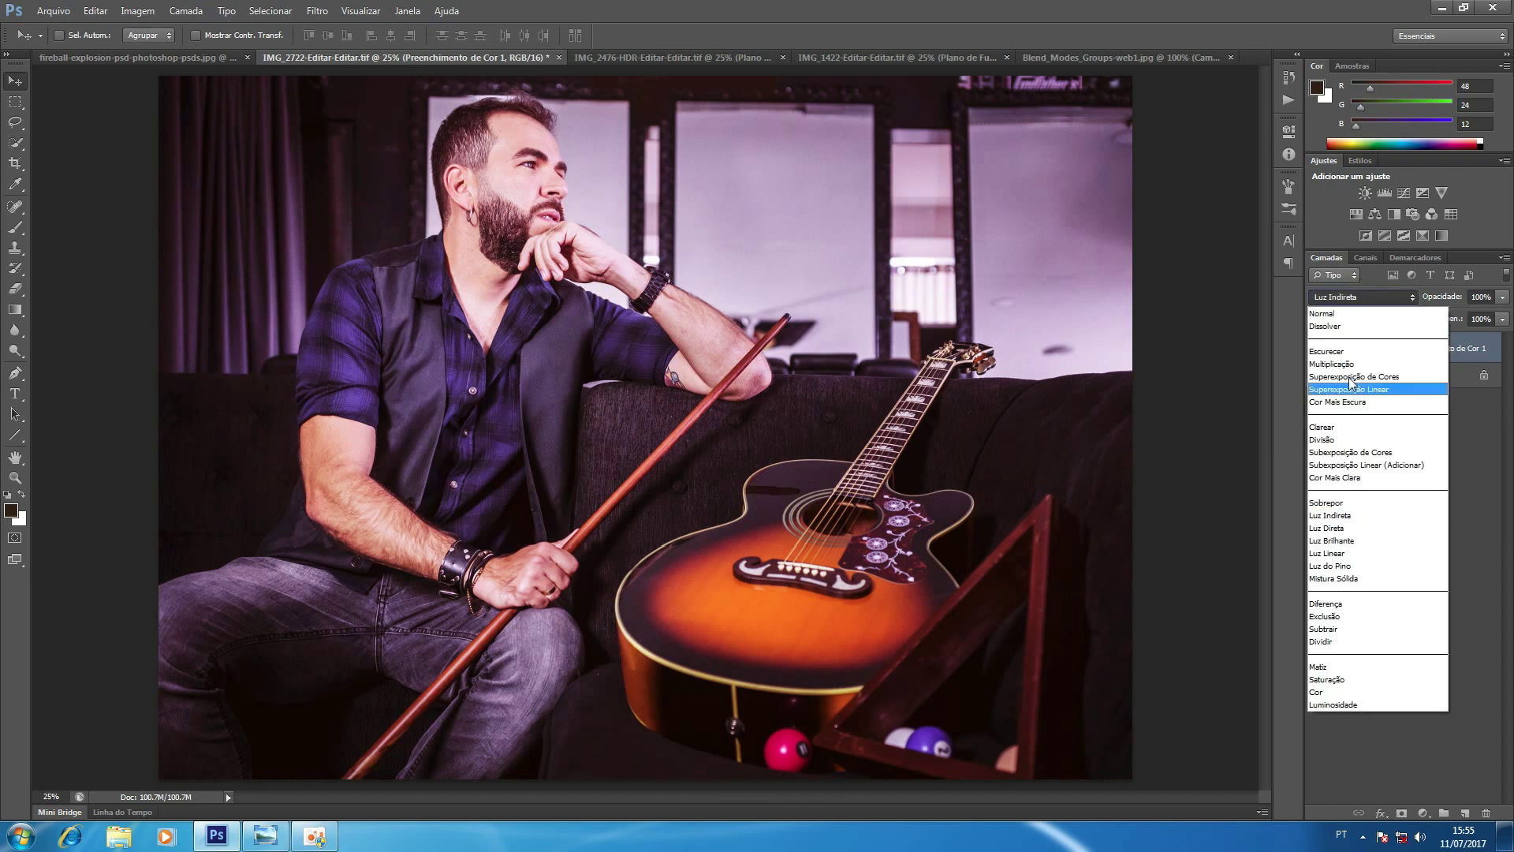
{"action": "left_click", "coordinate": [1338, 604]}
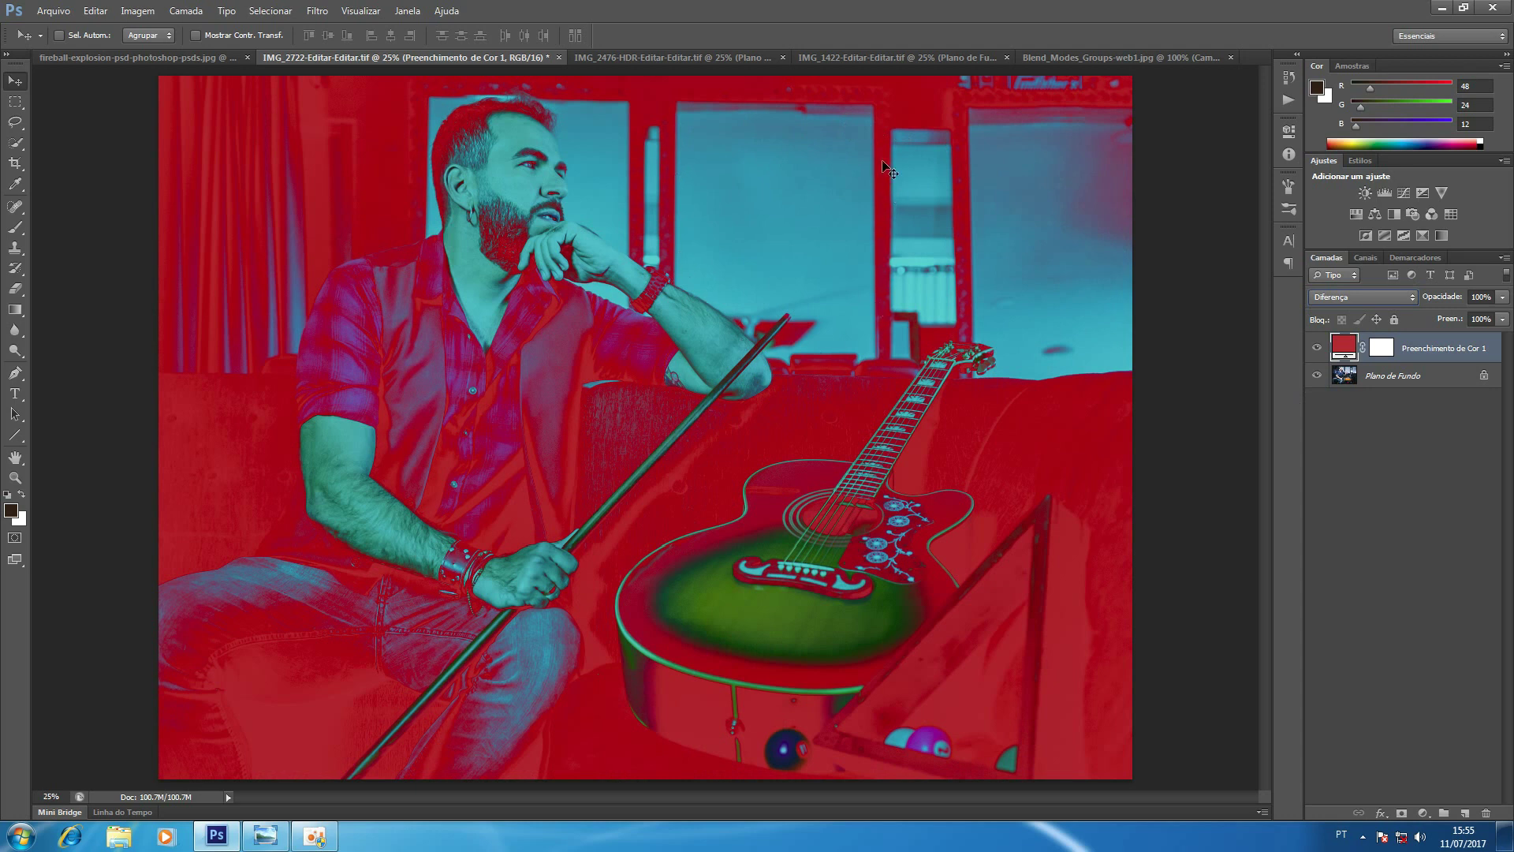
{"action": "left_click", "coordinate": [1372, 306]}
{"action": "left_click", "coordinate": [1327, 616]}
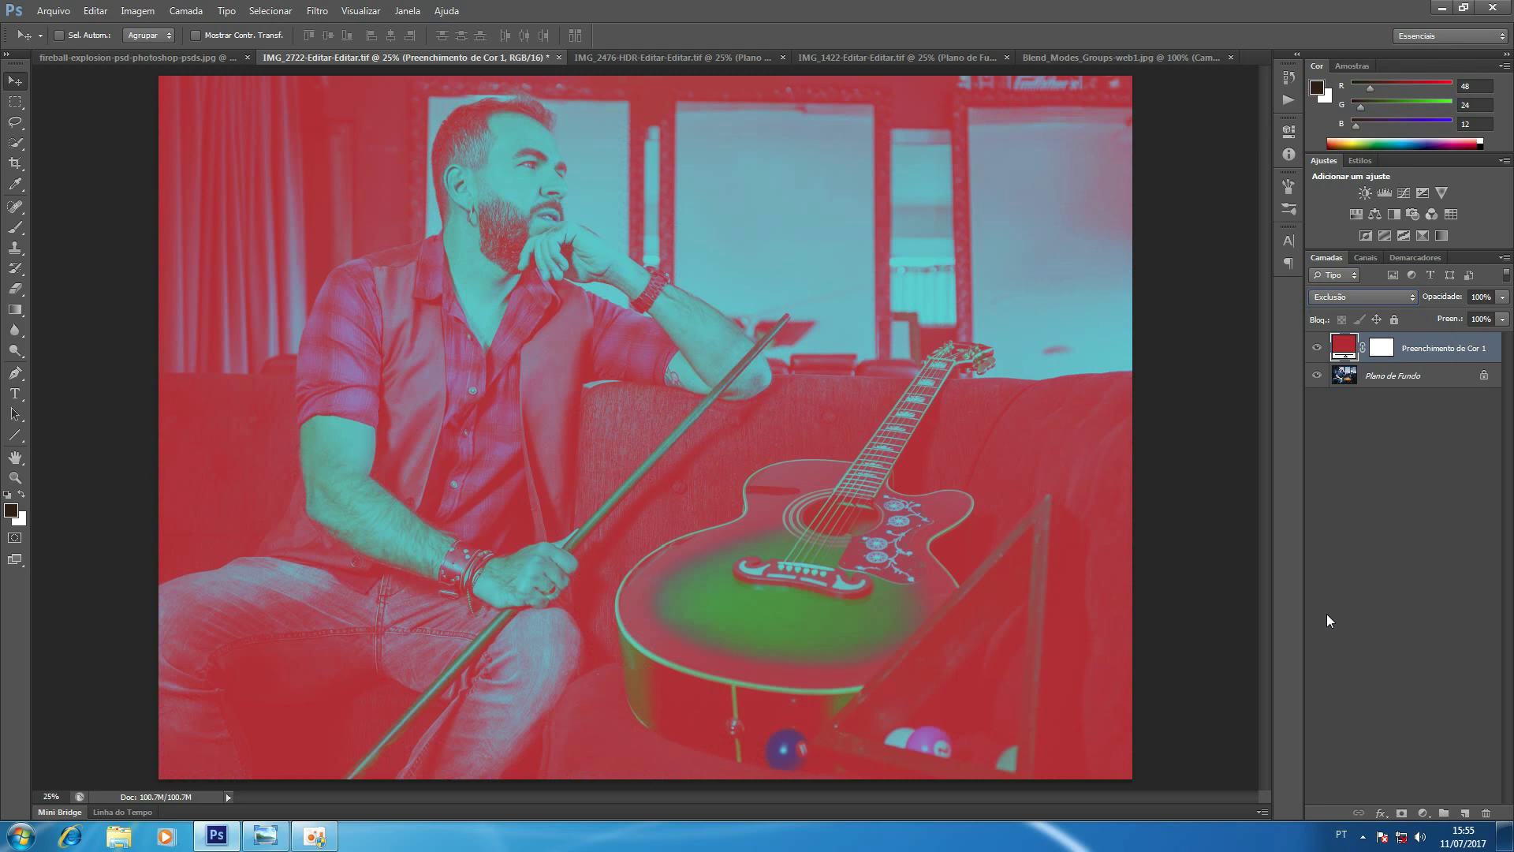
Consult the Blend Mode Groups chart and apply Subtrair and Dividir in turn to the red fill layer in IMG_2722-Editar-Editar.tif.
{"action": "left_click", "coordinate": [1135, 58]}
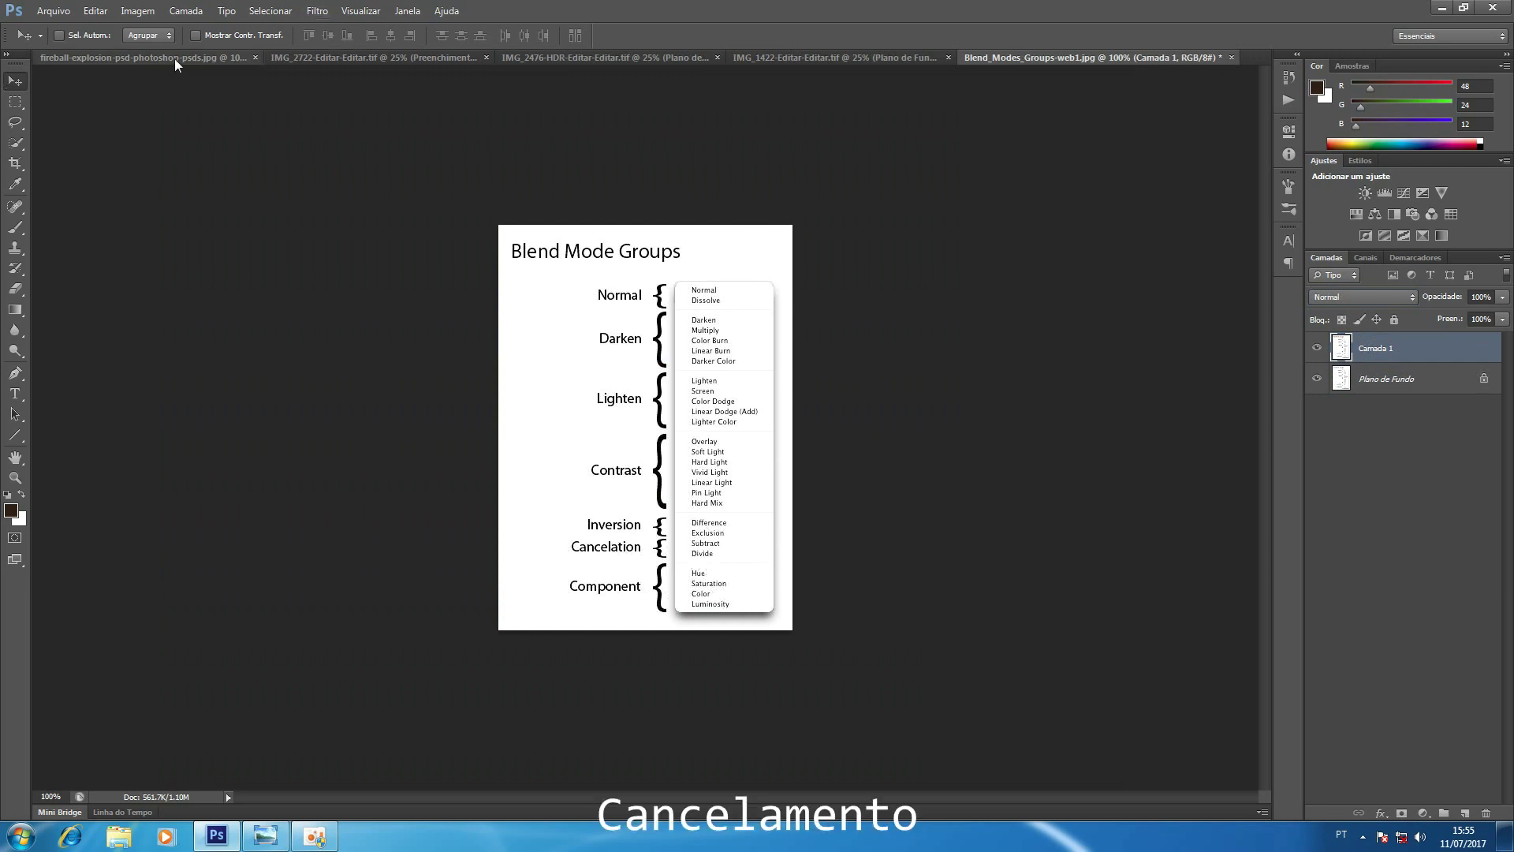
{"action": "left_click", "coordinate": [316, 59]}
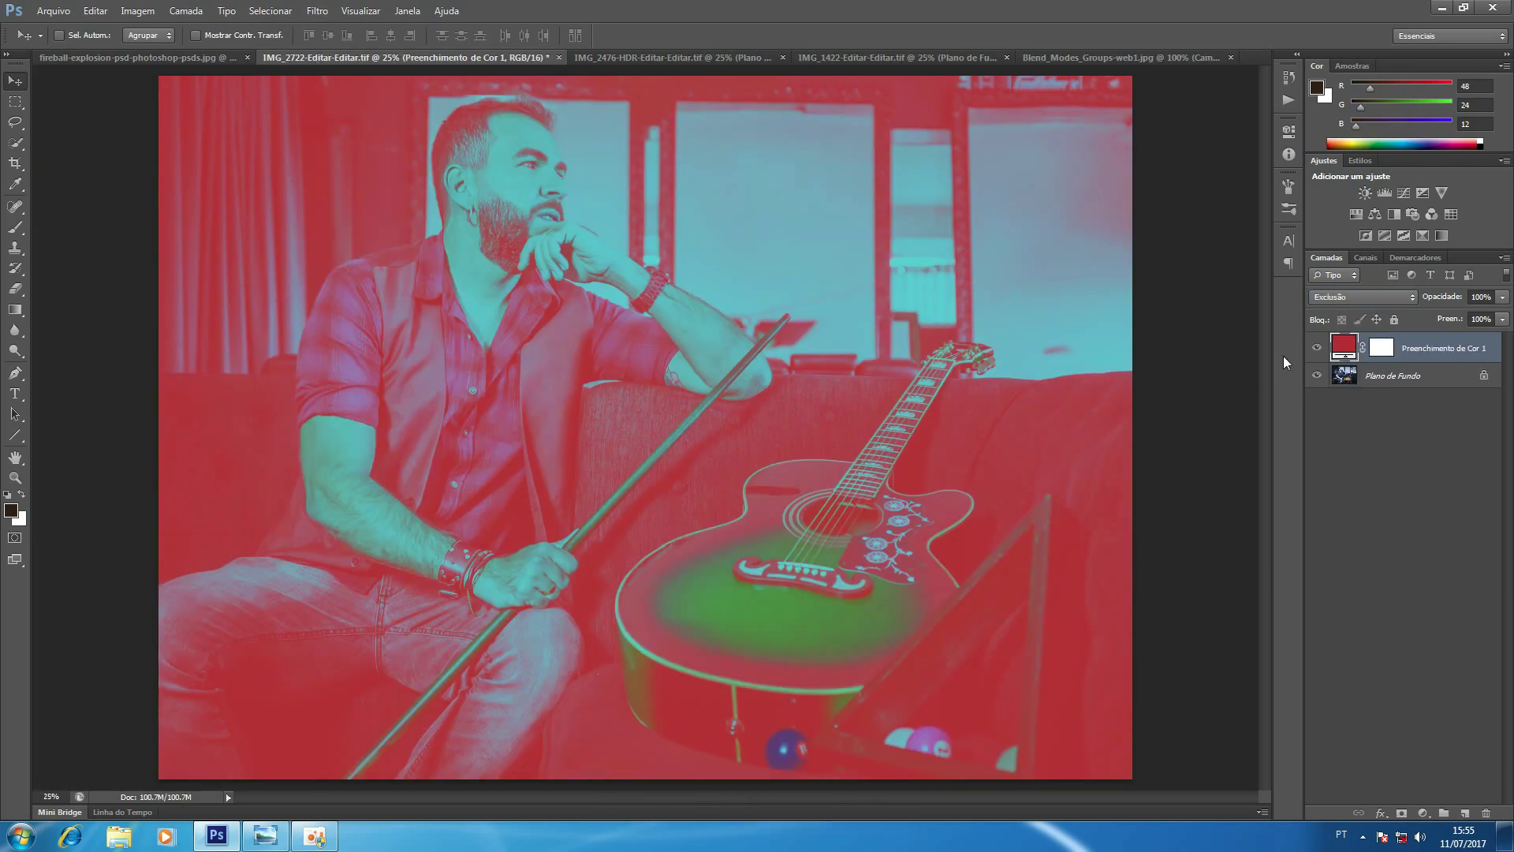
{"action": "left_click", "coordinate": [1341, 298]}
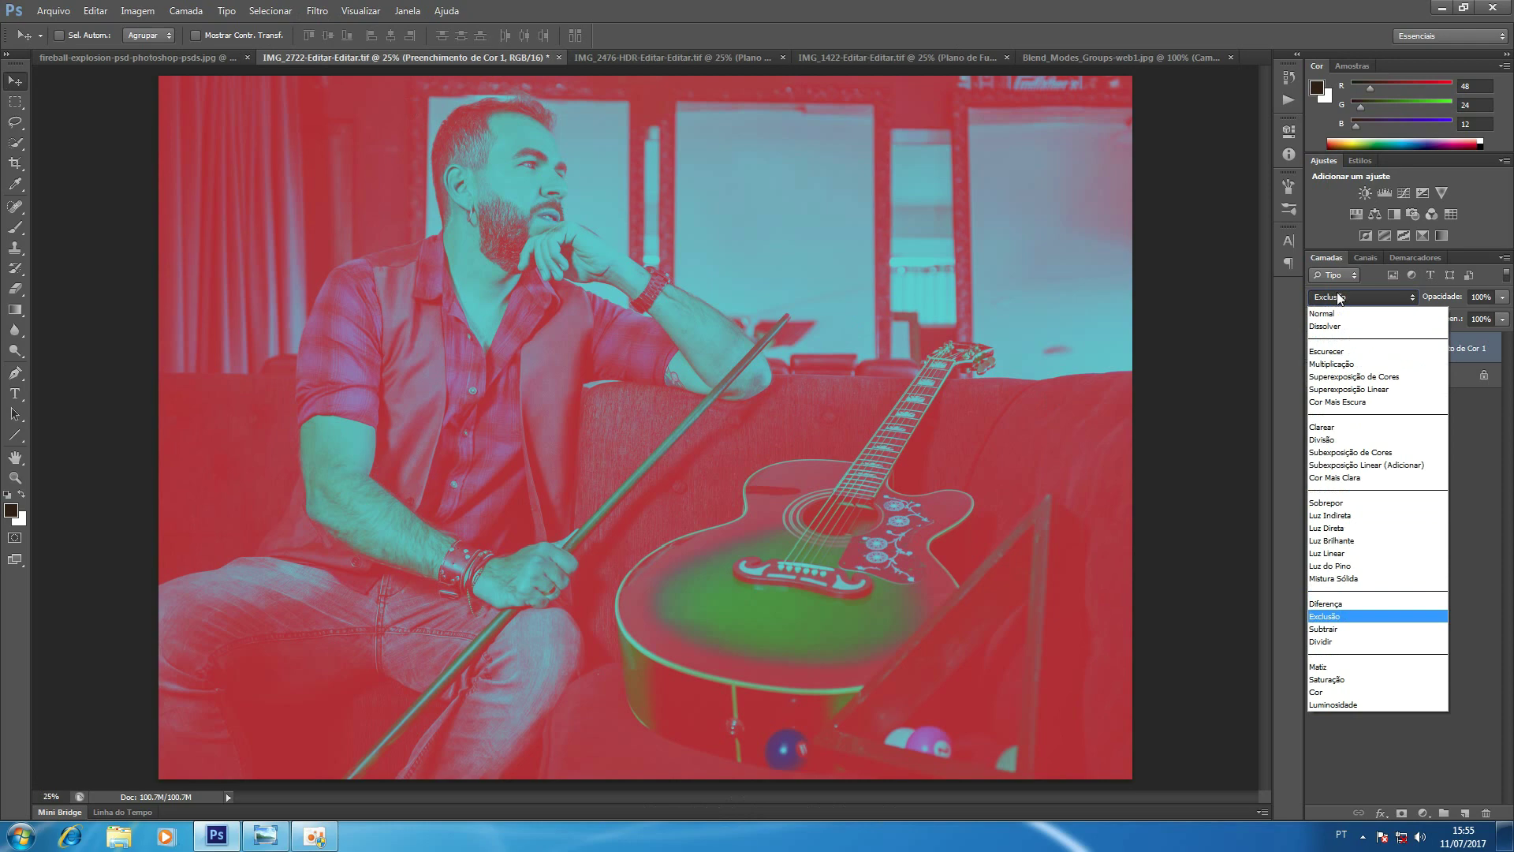
{"action": "left_click", "coordinate": [1345, 630]}
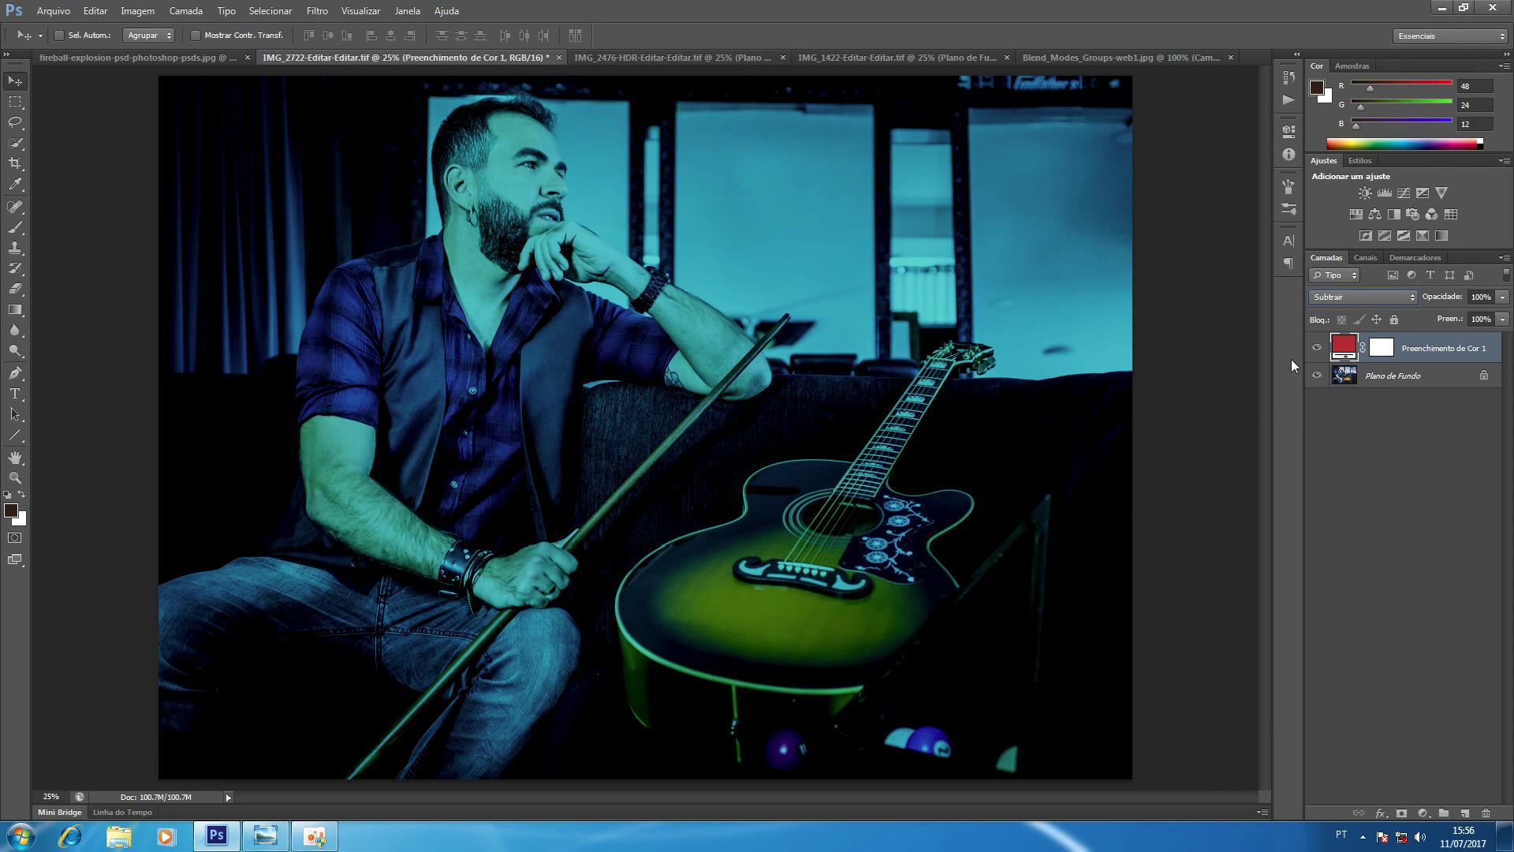
{"action": "left_click", "coordinate": [1337, 299]}
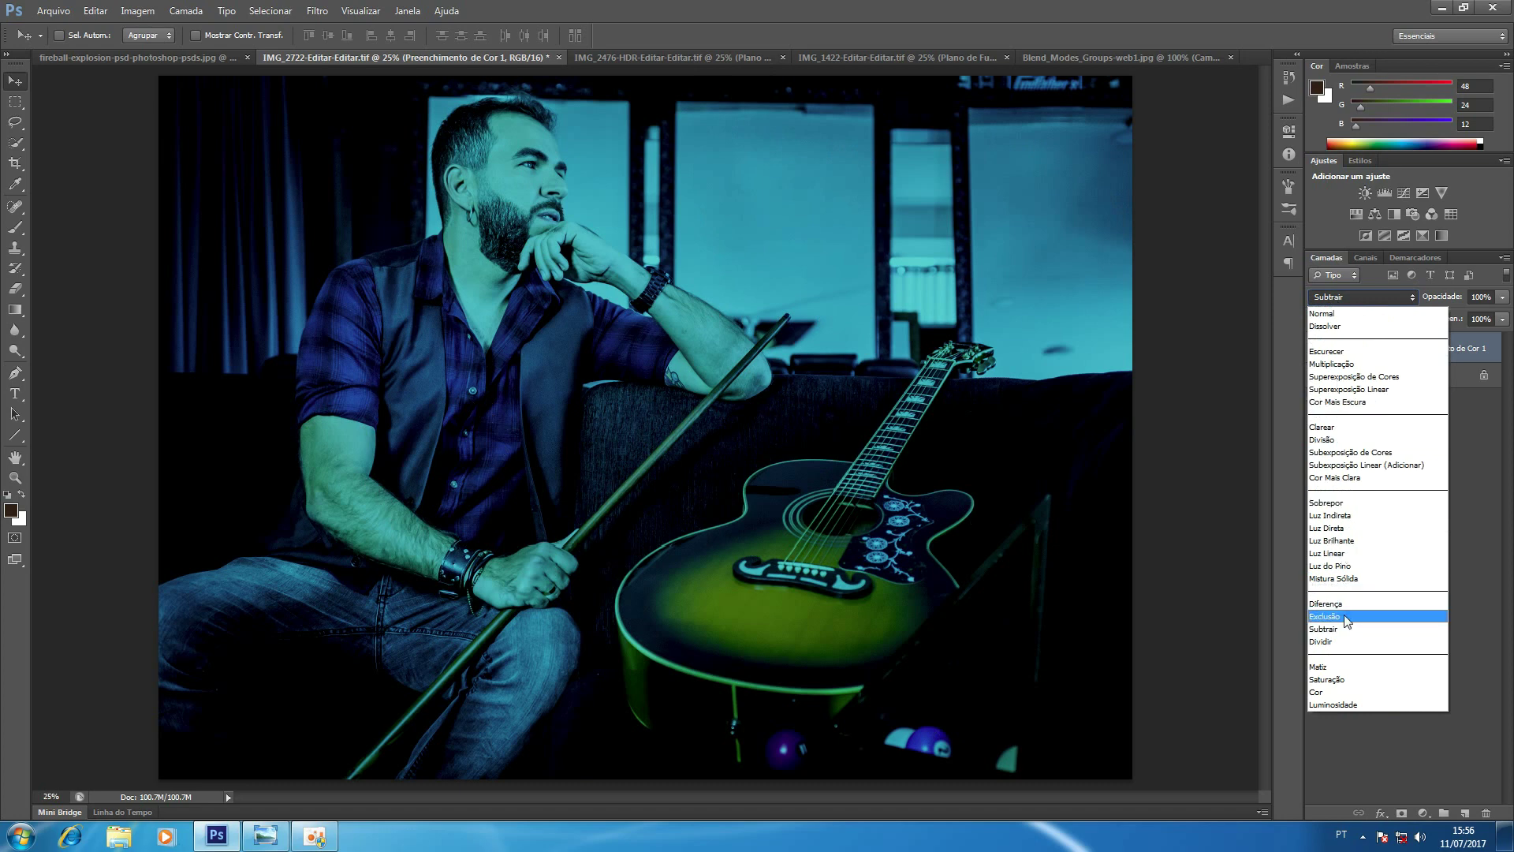
{"action": "left_click", "coordinate": [1345, 641]}
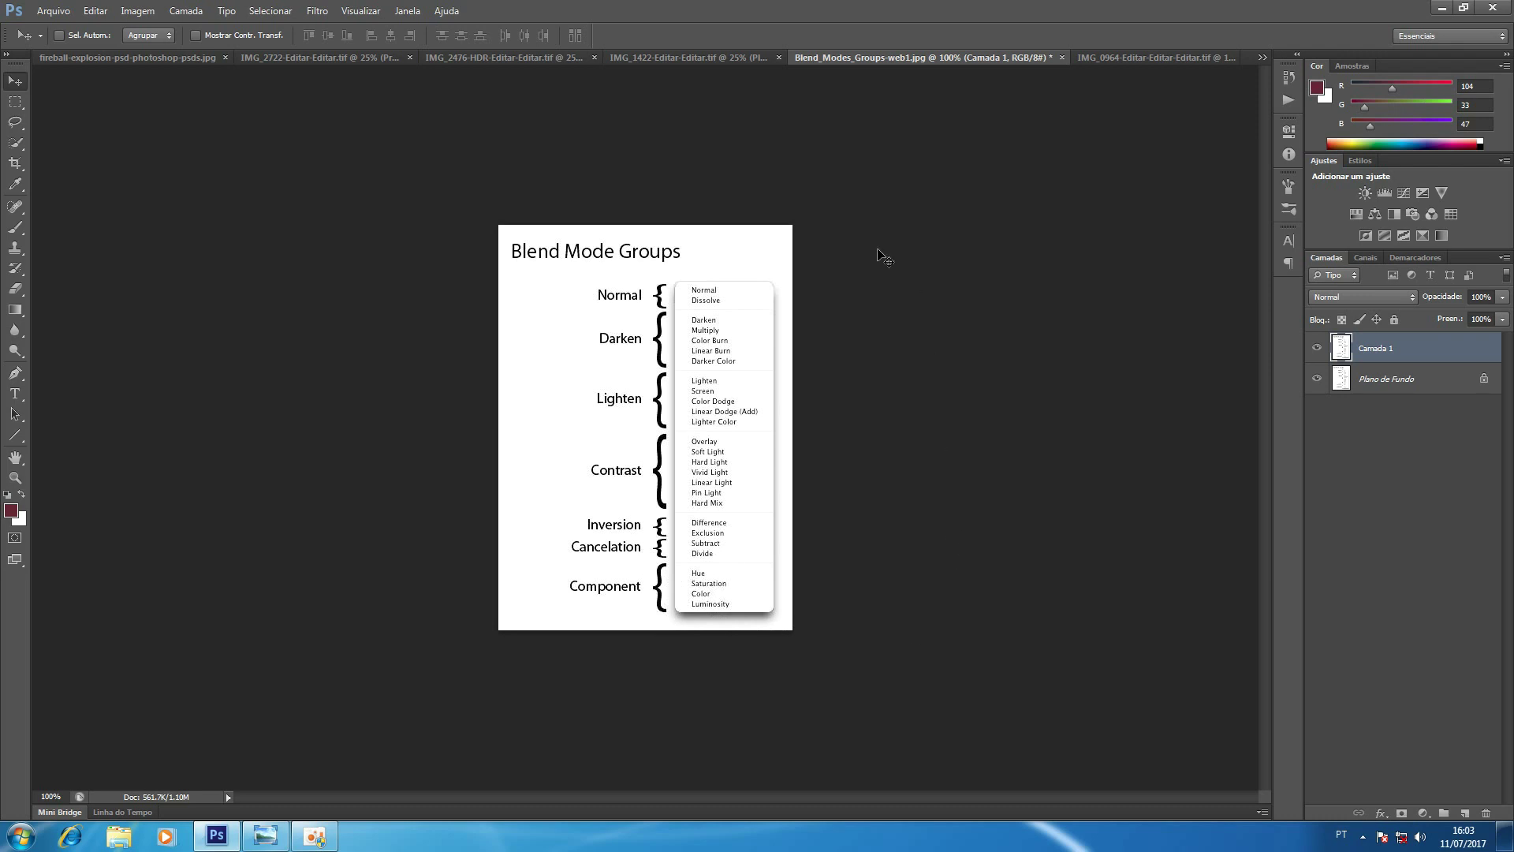
Show the red fill layer in IMG_2722-Editar-Editar.tif and set its blend mode to Matiz.
{"action": "left_click", "coordinate": [352, 56]}
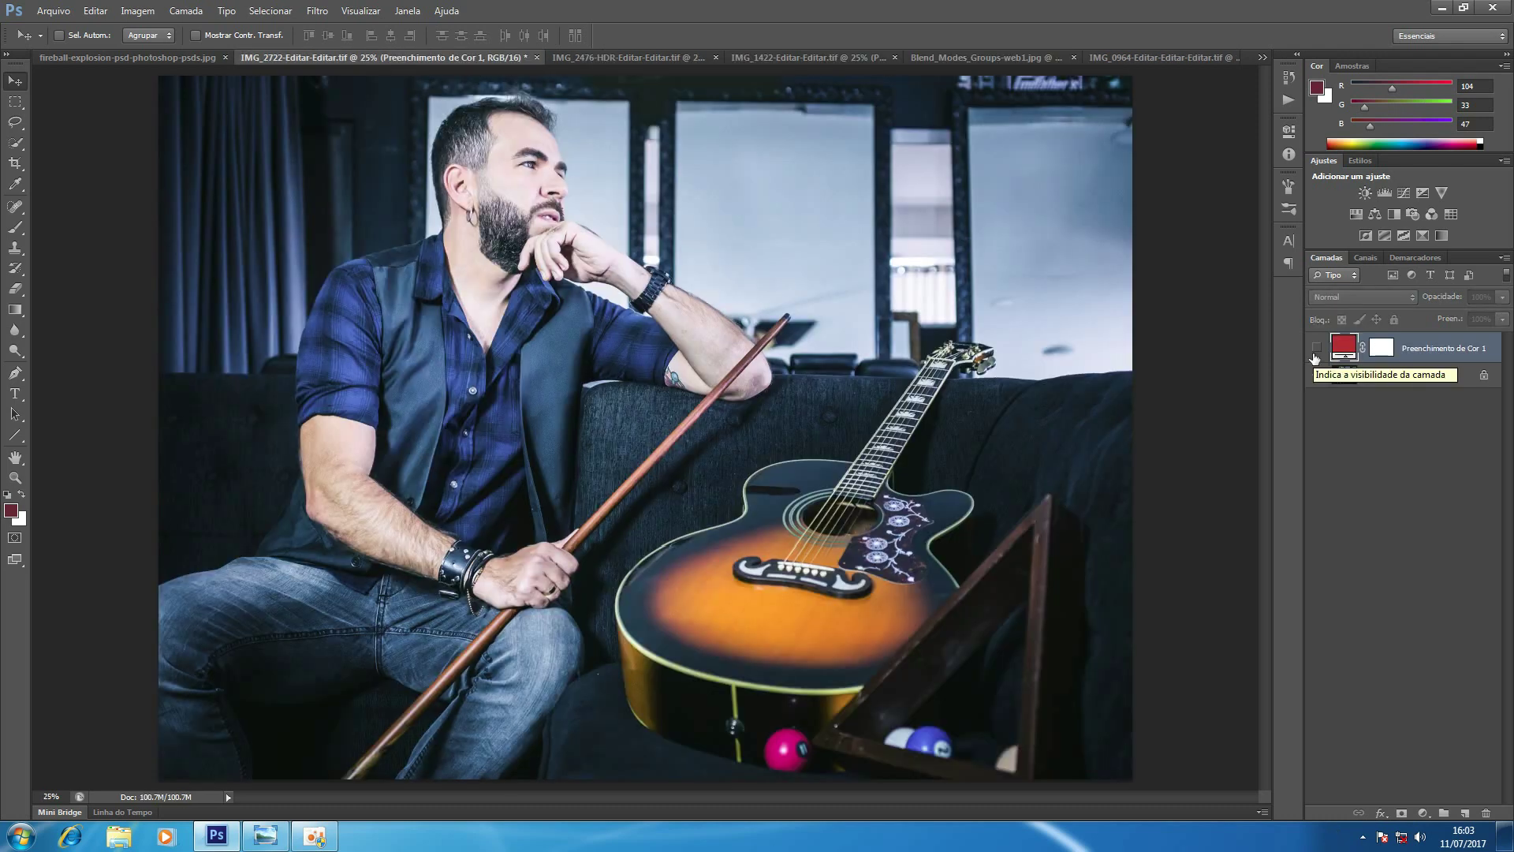
{"action": "left_click", "coordinate": [1316, 348]}
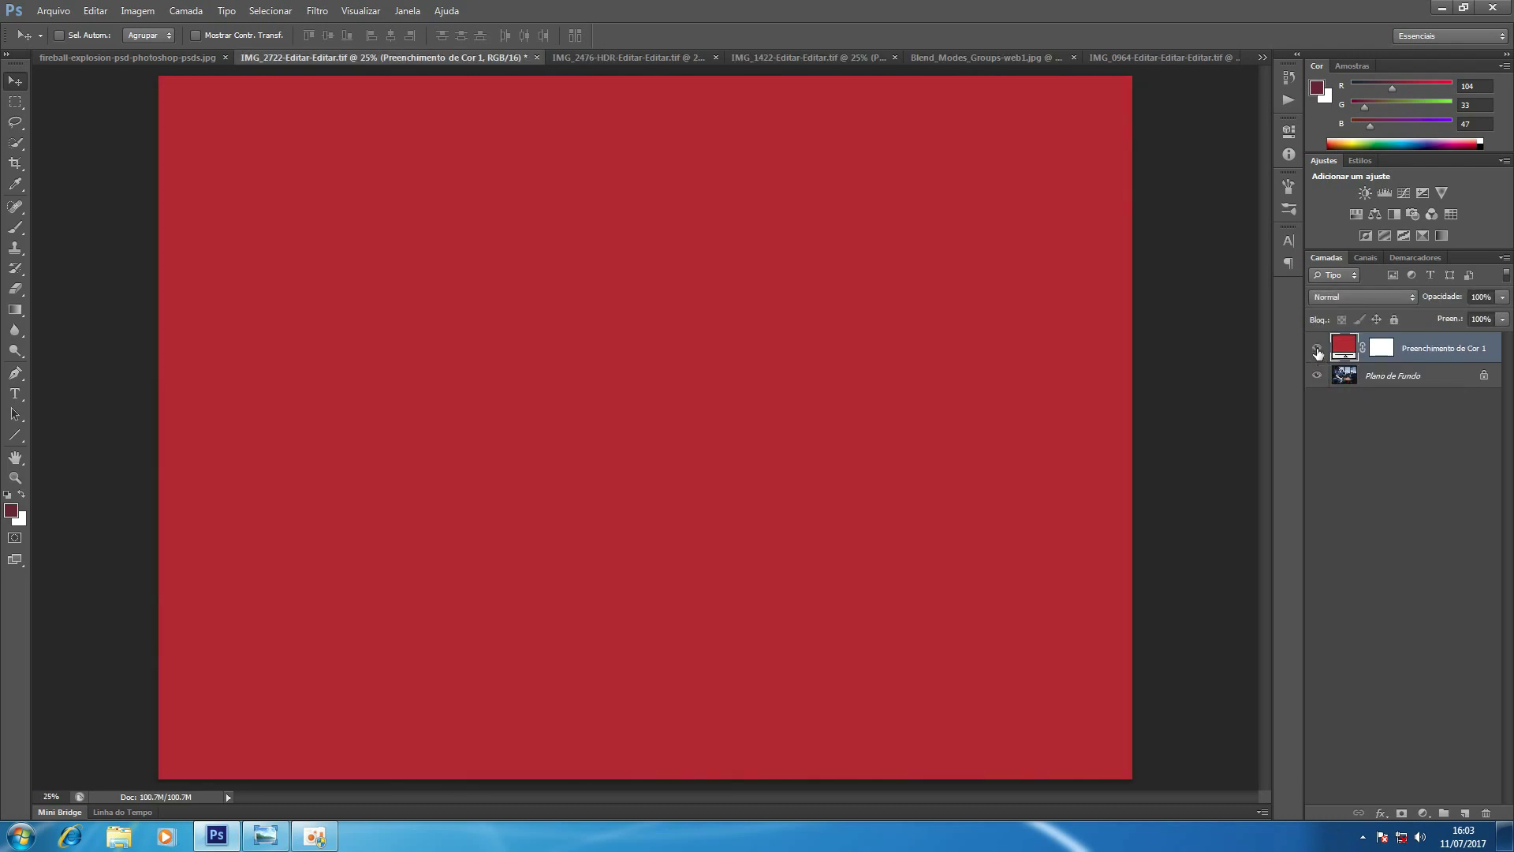
{"action": "left_click", "coordinate": [1355, 298]}
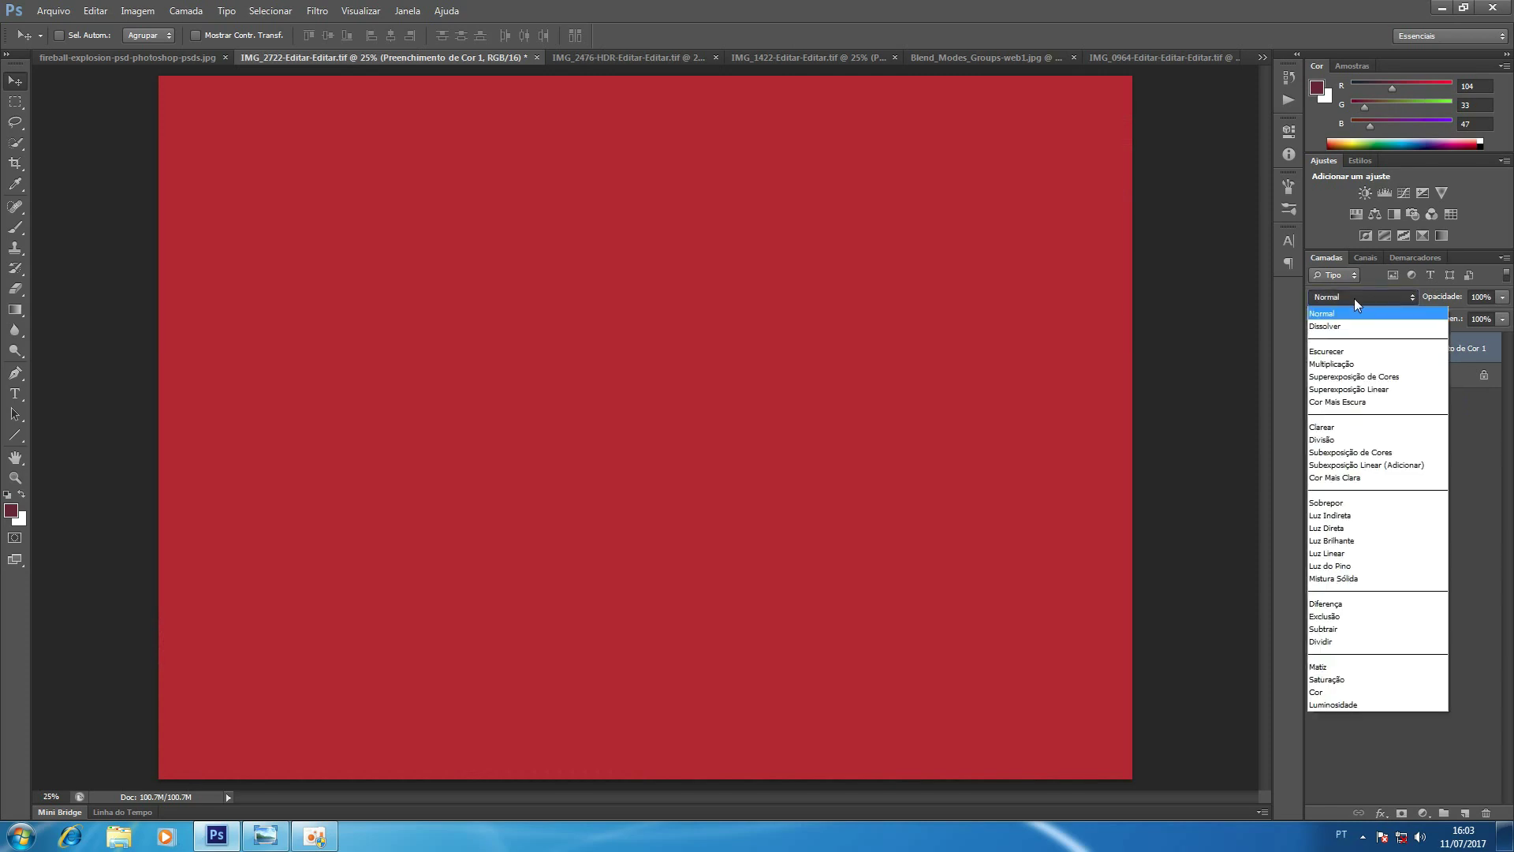
{"action": "left_click", "coordinate": [1346, 667]}
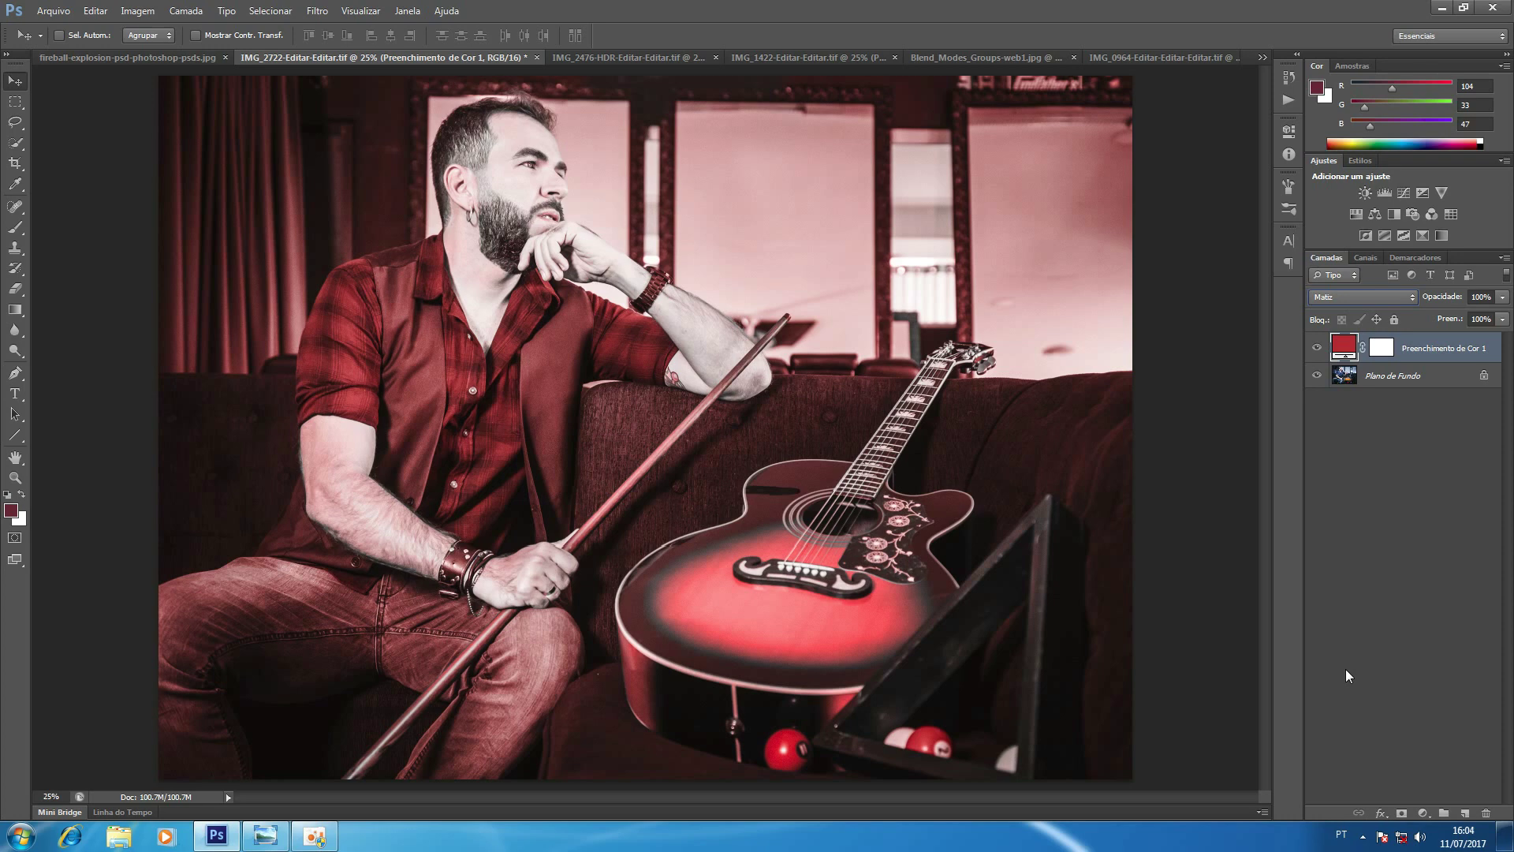
Set the red fill layer's blend mode to Saturação and compare the photo with the layer hidden and shown.
{"action": "key", "text": "shift+plus"}
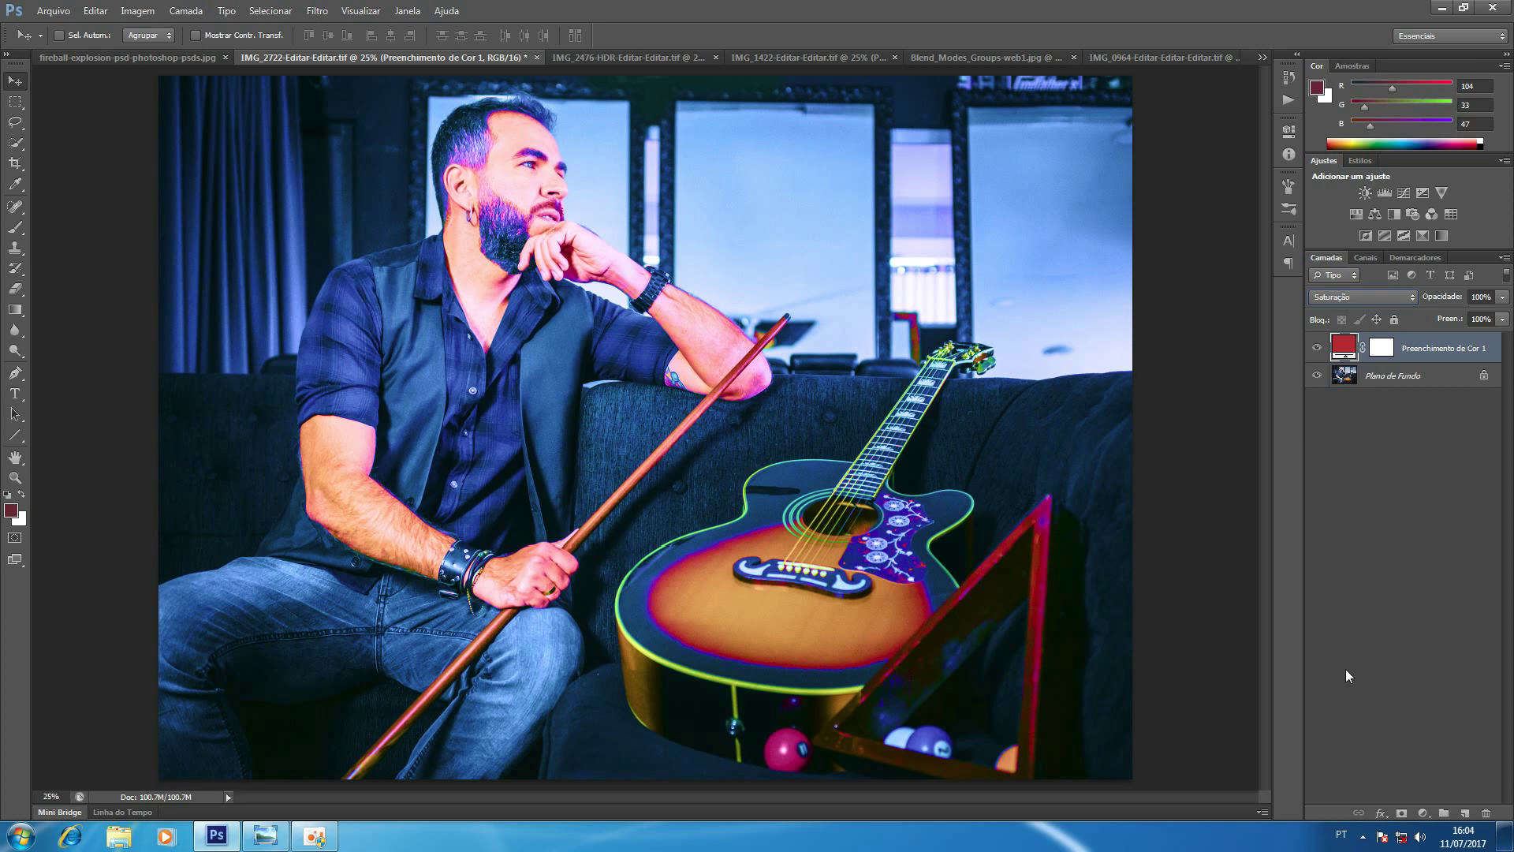
{"action": "left_click", "coordinate": [1315, 348]}
{"action": "left_click", "coordinate": [1315, 349]}
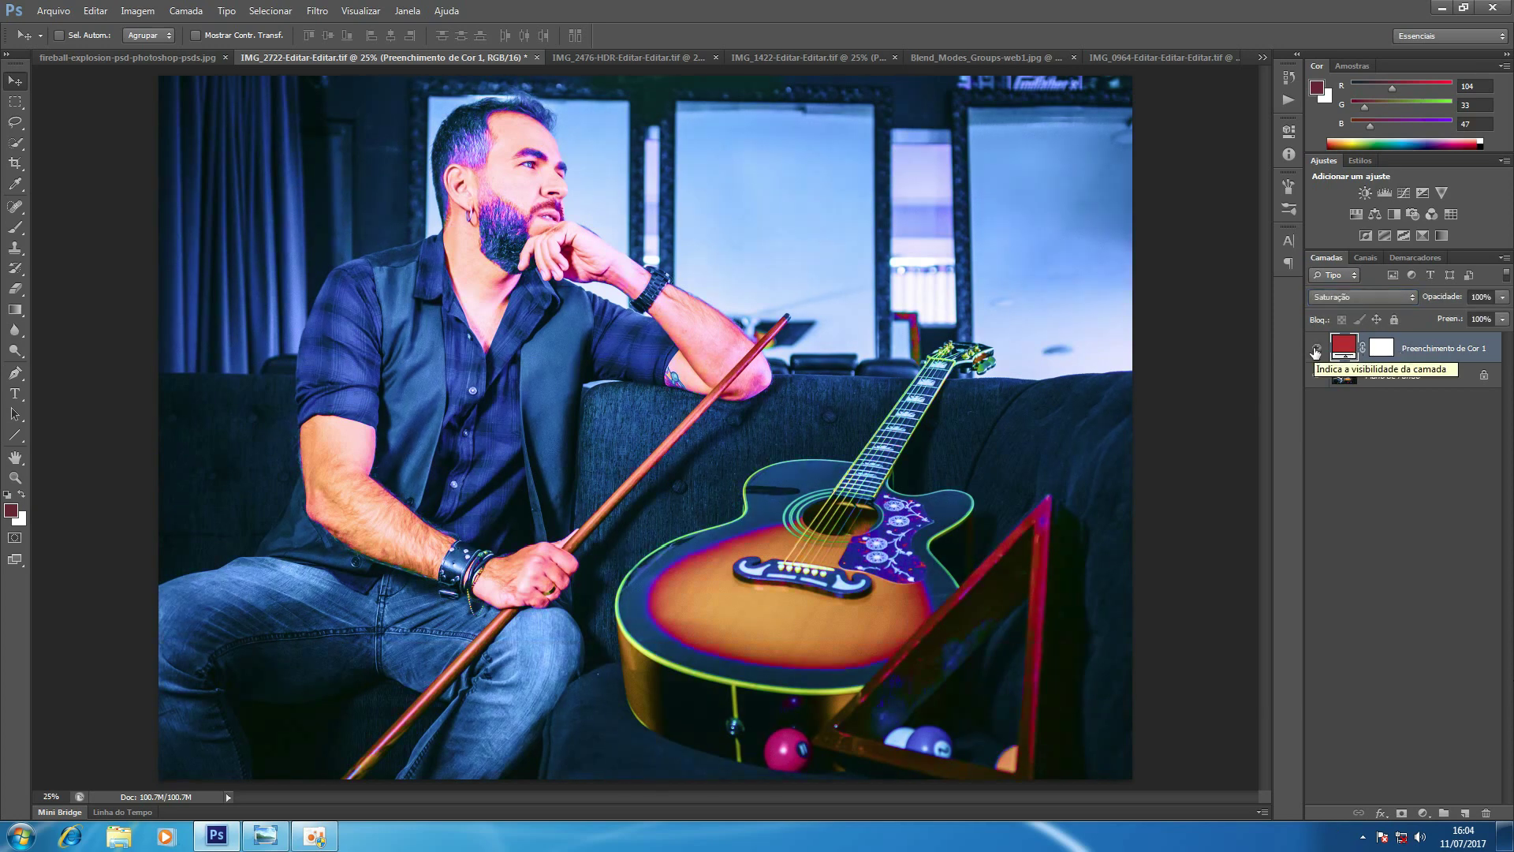
Apply the Cor and Luminosidade blend modes in turn to the red fill layer over the guitar portrait.
{"action": "left_click", "coordinate": [1374, 297]}
{"action": "left_click", "coordinate": [1325, 694]}
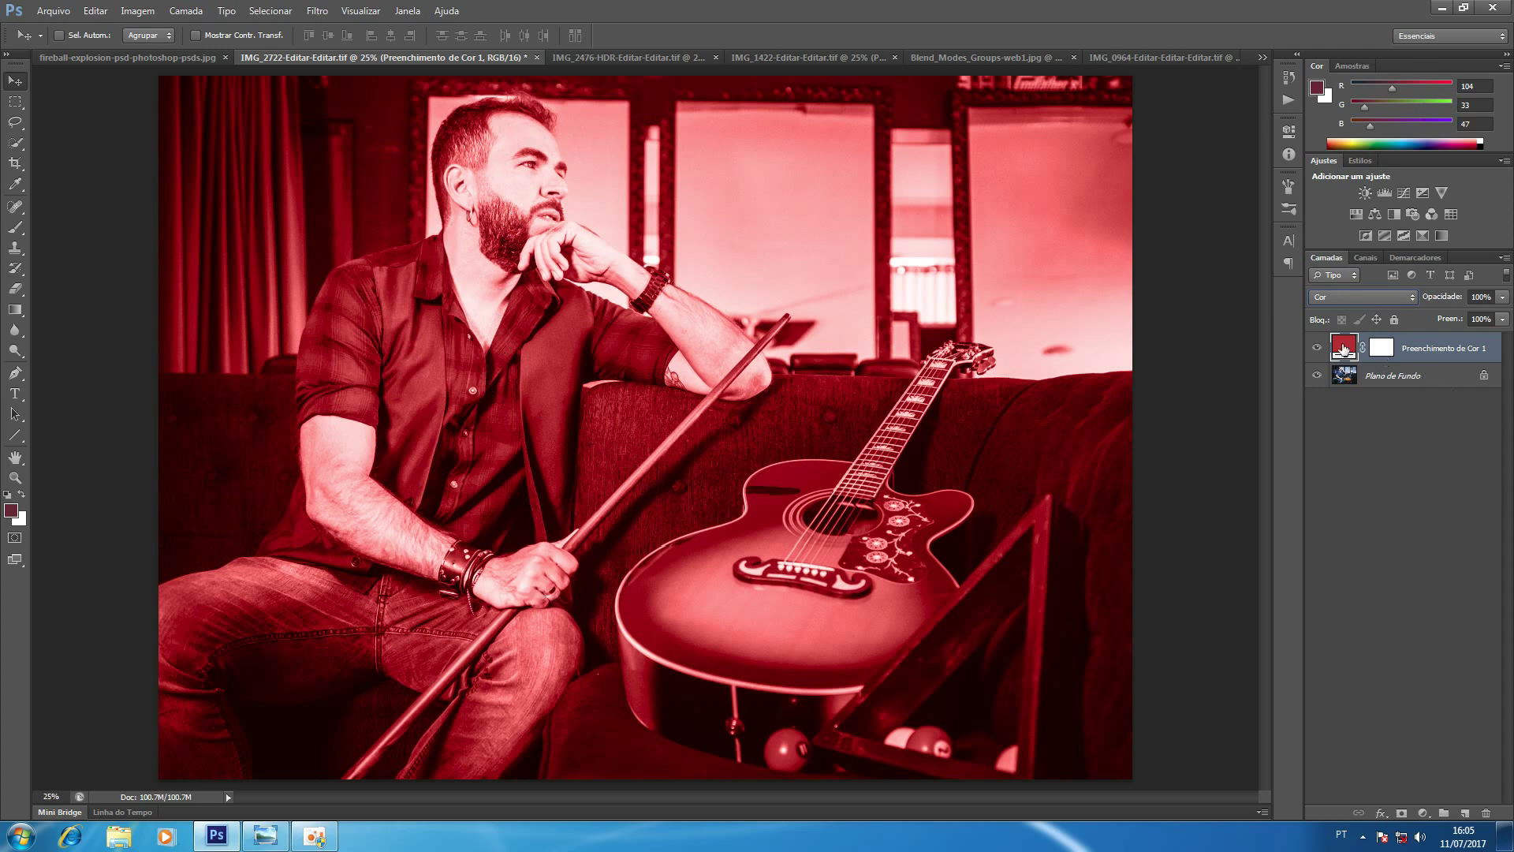
{"action": "left_click", "coordinate": [1389, 296]}
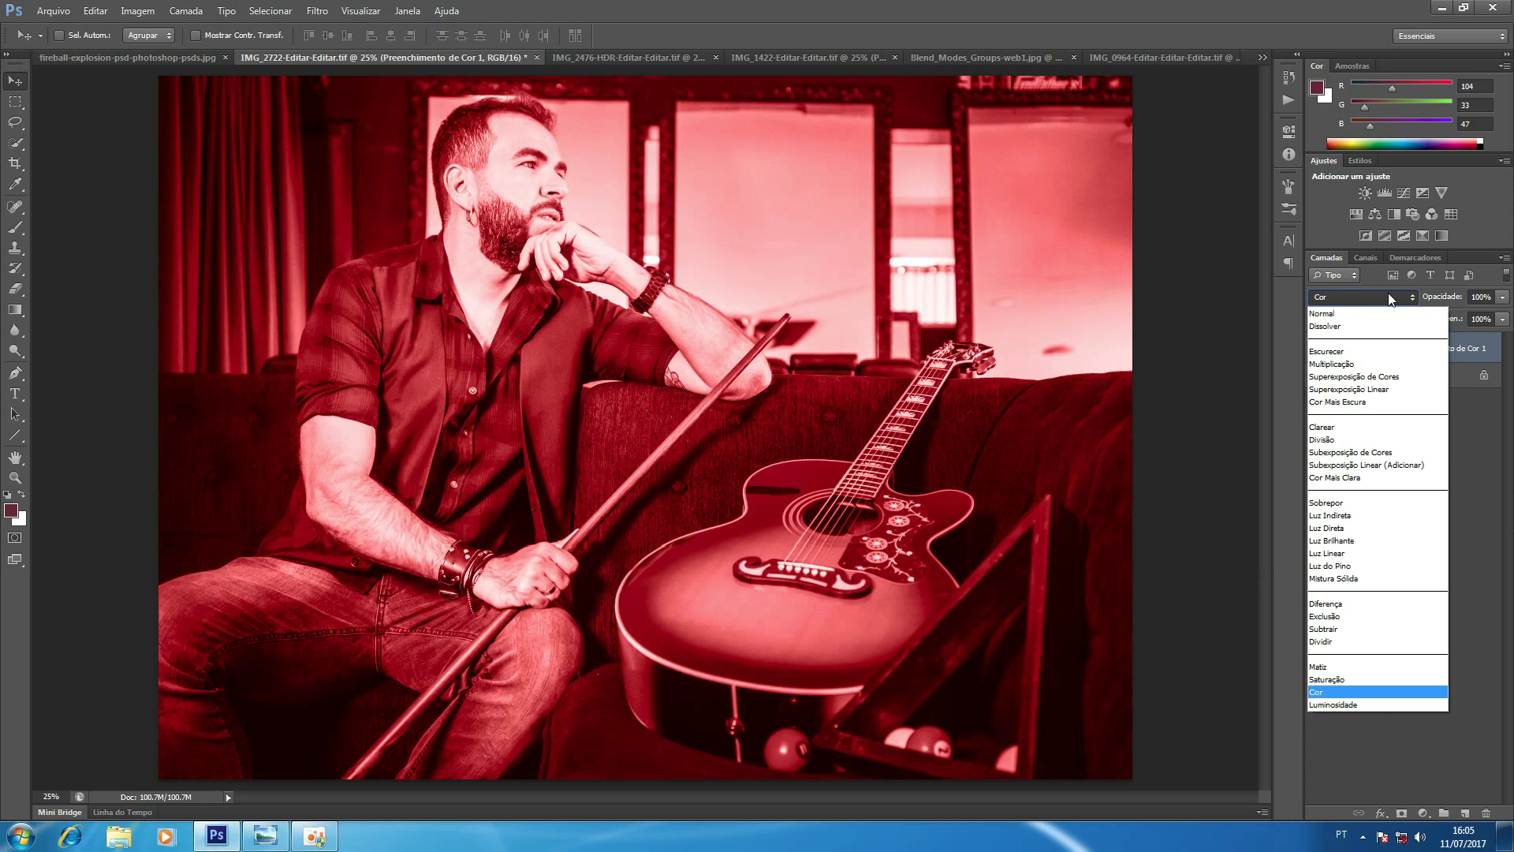
{"action": "left_click", "coordinate": [1361, 704]}
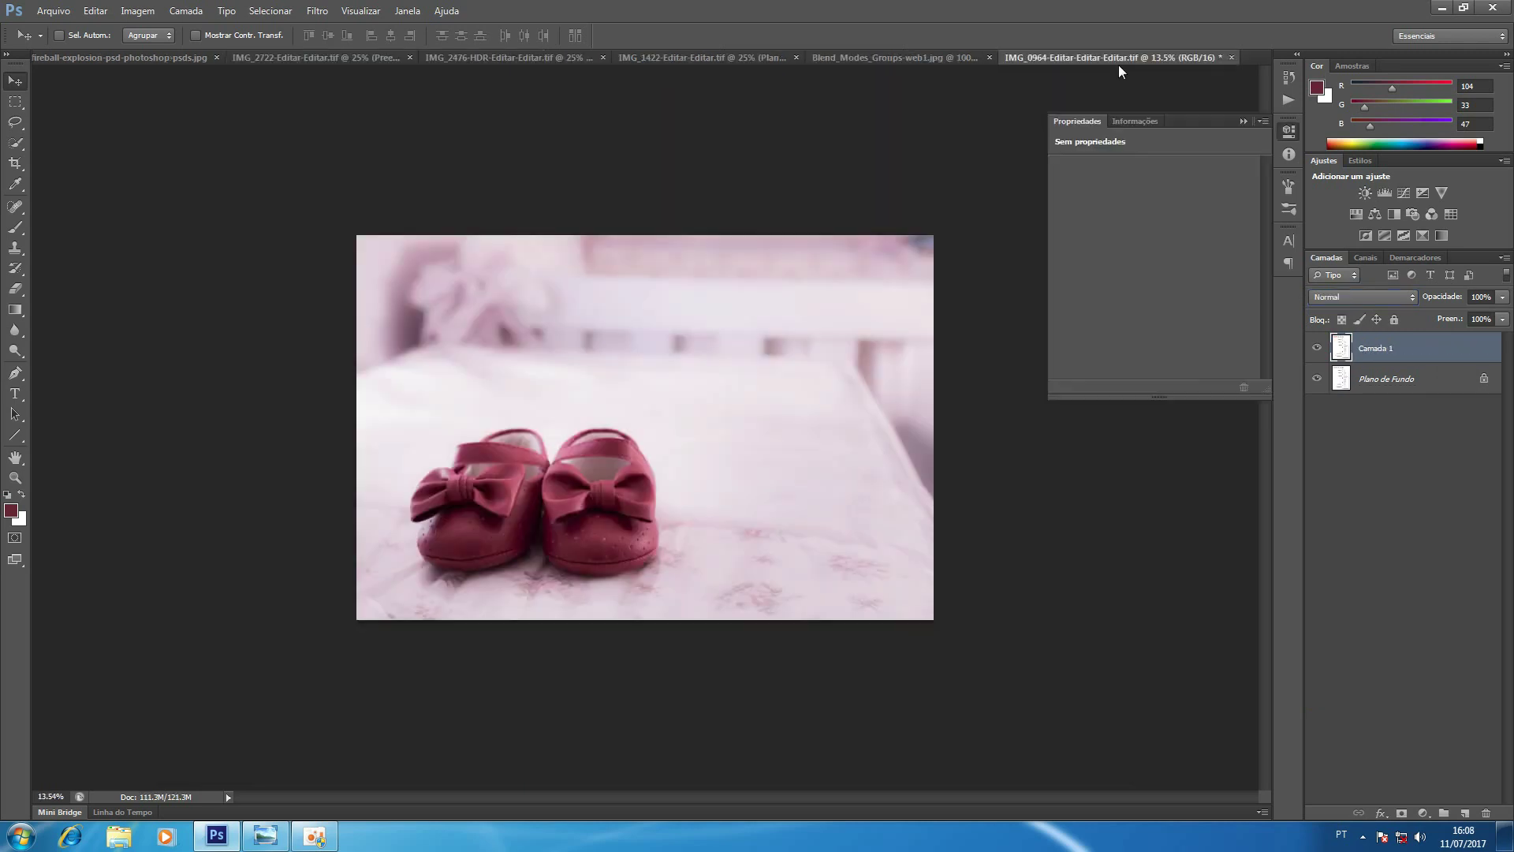
In IMG_0964-Editar-Editar-Editar.tif, load the saved selection sapato around the baby shoes as a new selection.
{"action": "key", "text": "ctrl+z"}
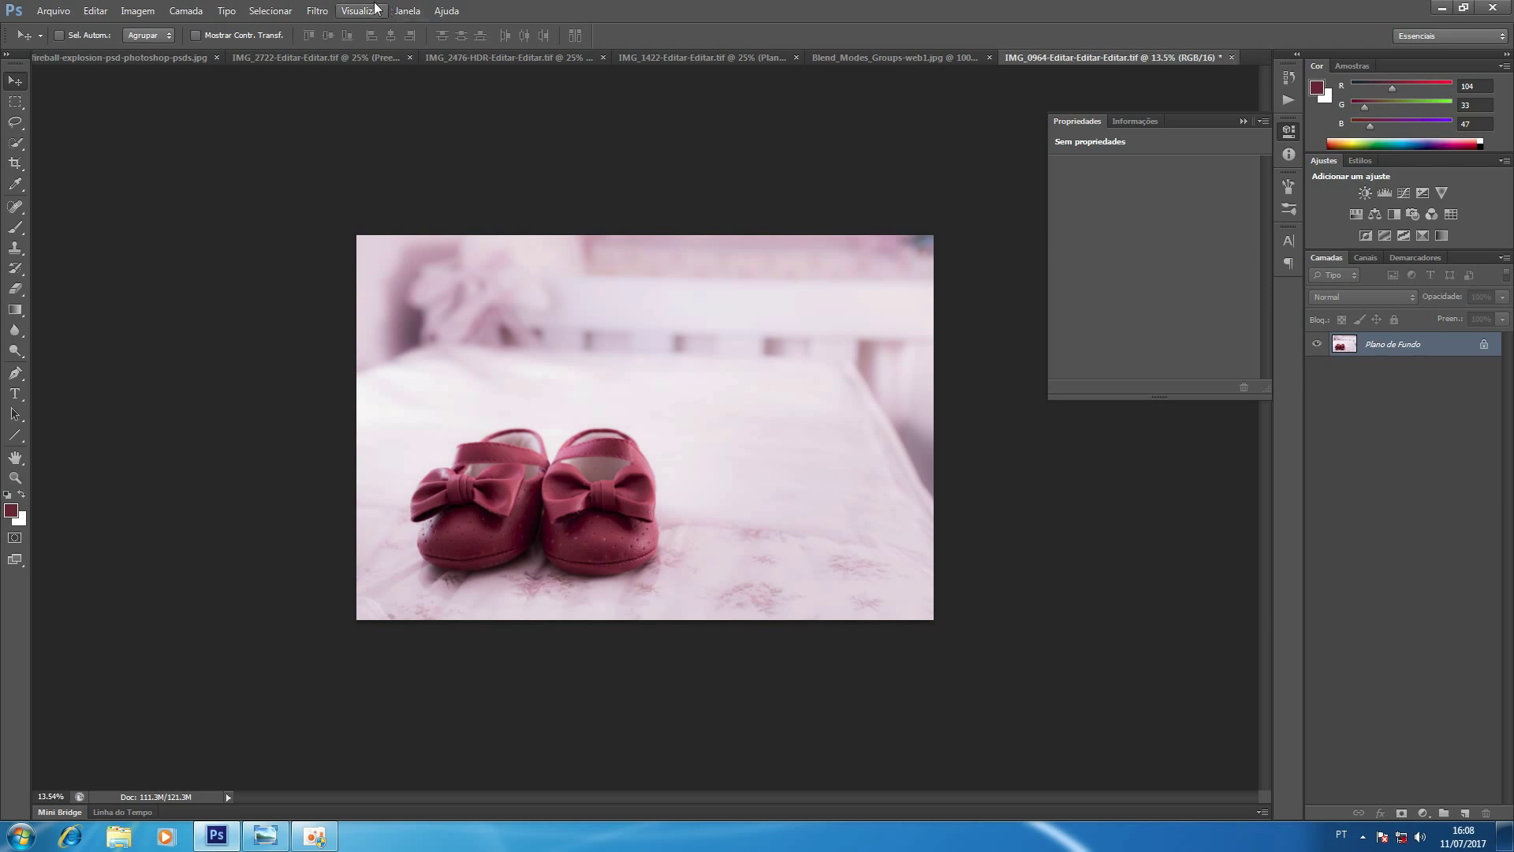
{"action": "left_click", "coordinate": [316, 11]}
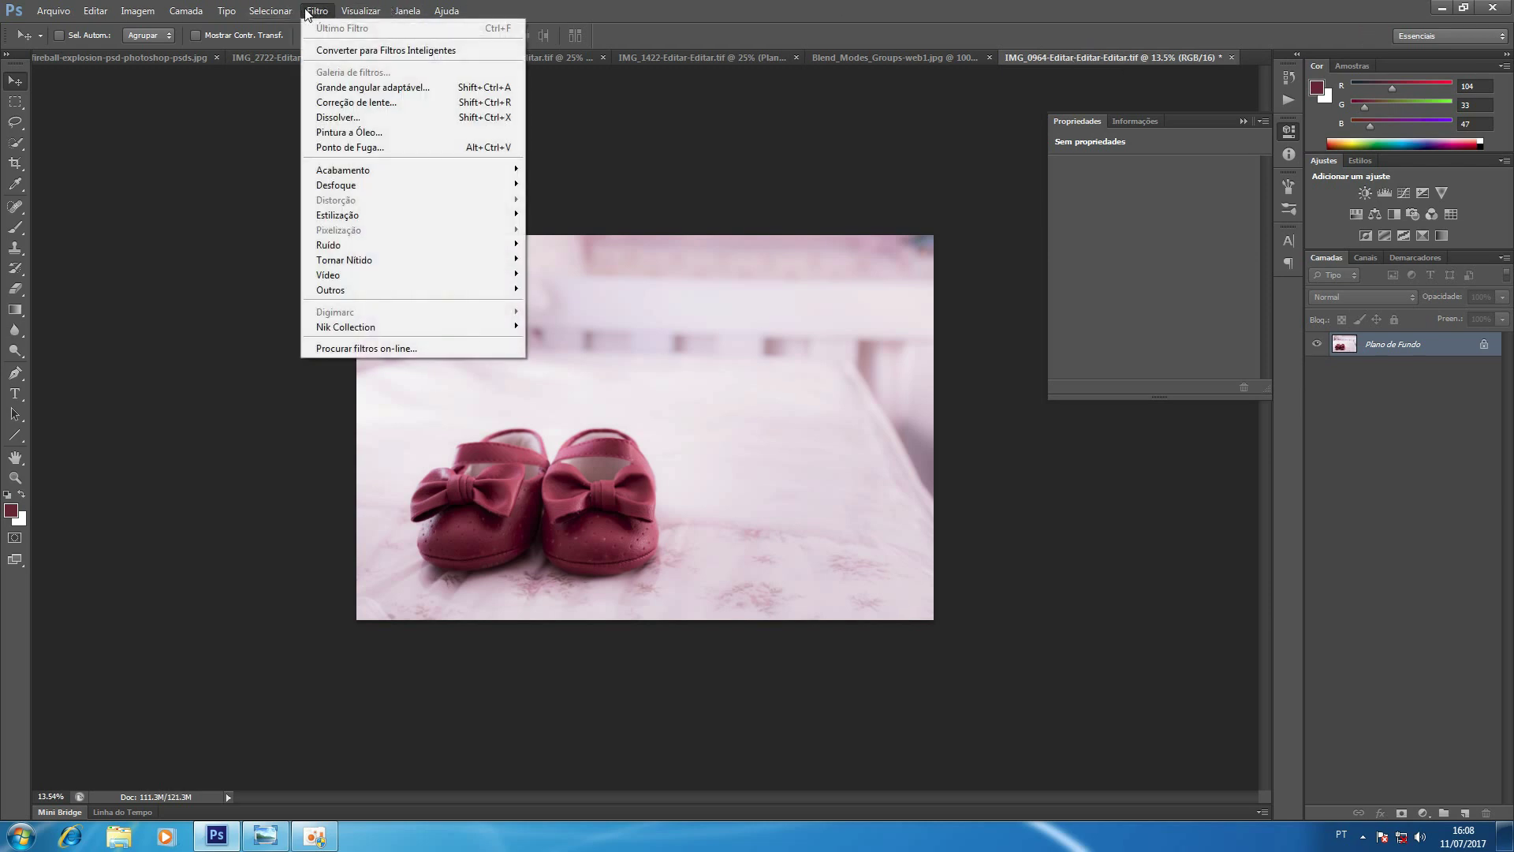
{"action": "mouse_move", "coordinate": [276, 11]}
{"action": "left_click", "coordinate": [305, 287]}
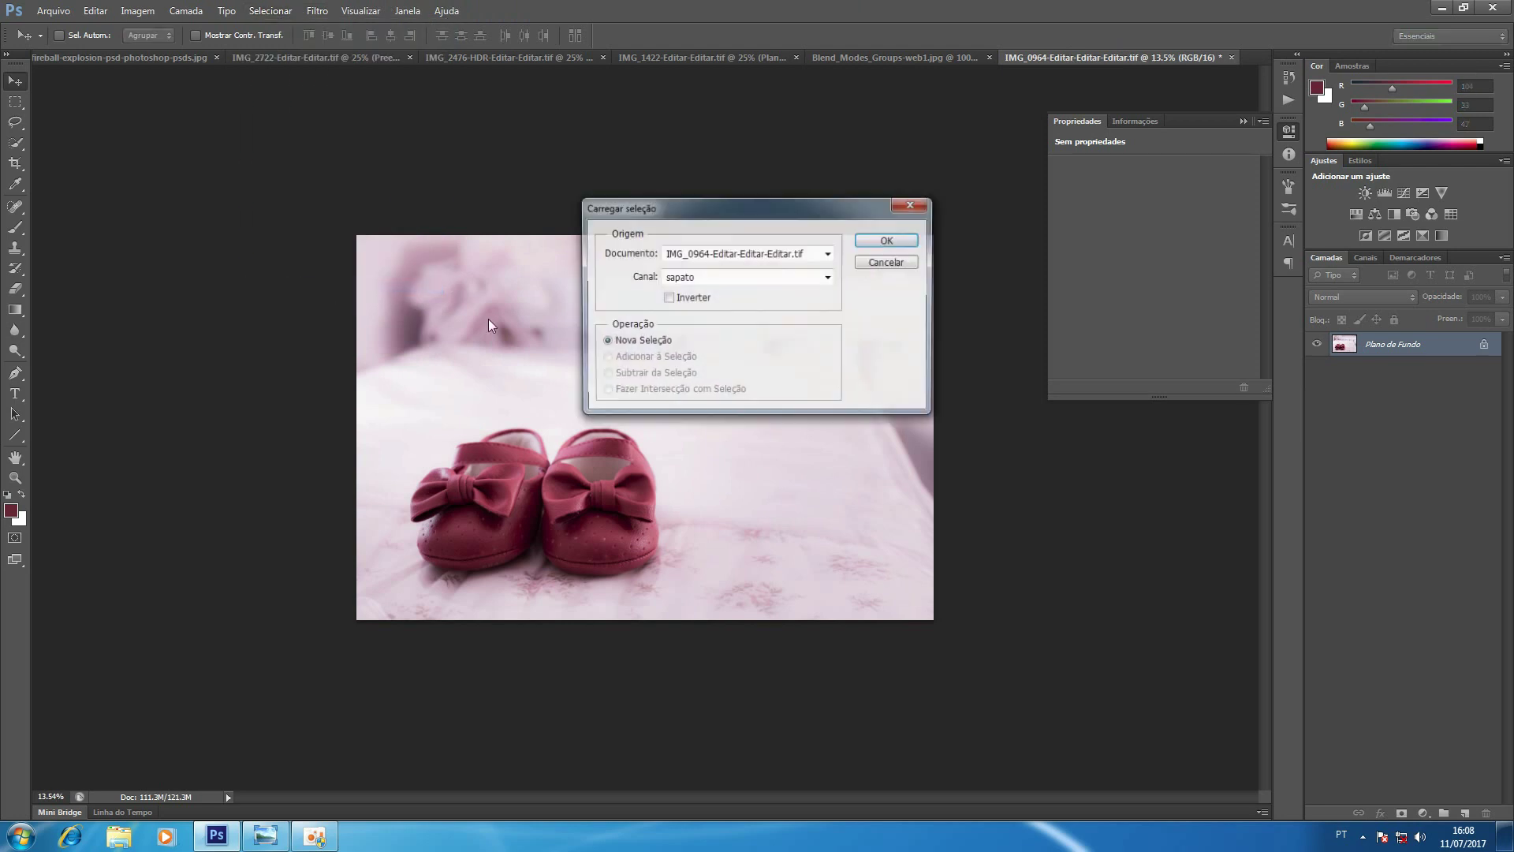
{"action": "left_click", "coordinate": [716, 278]}
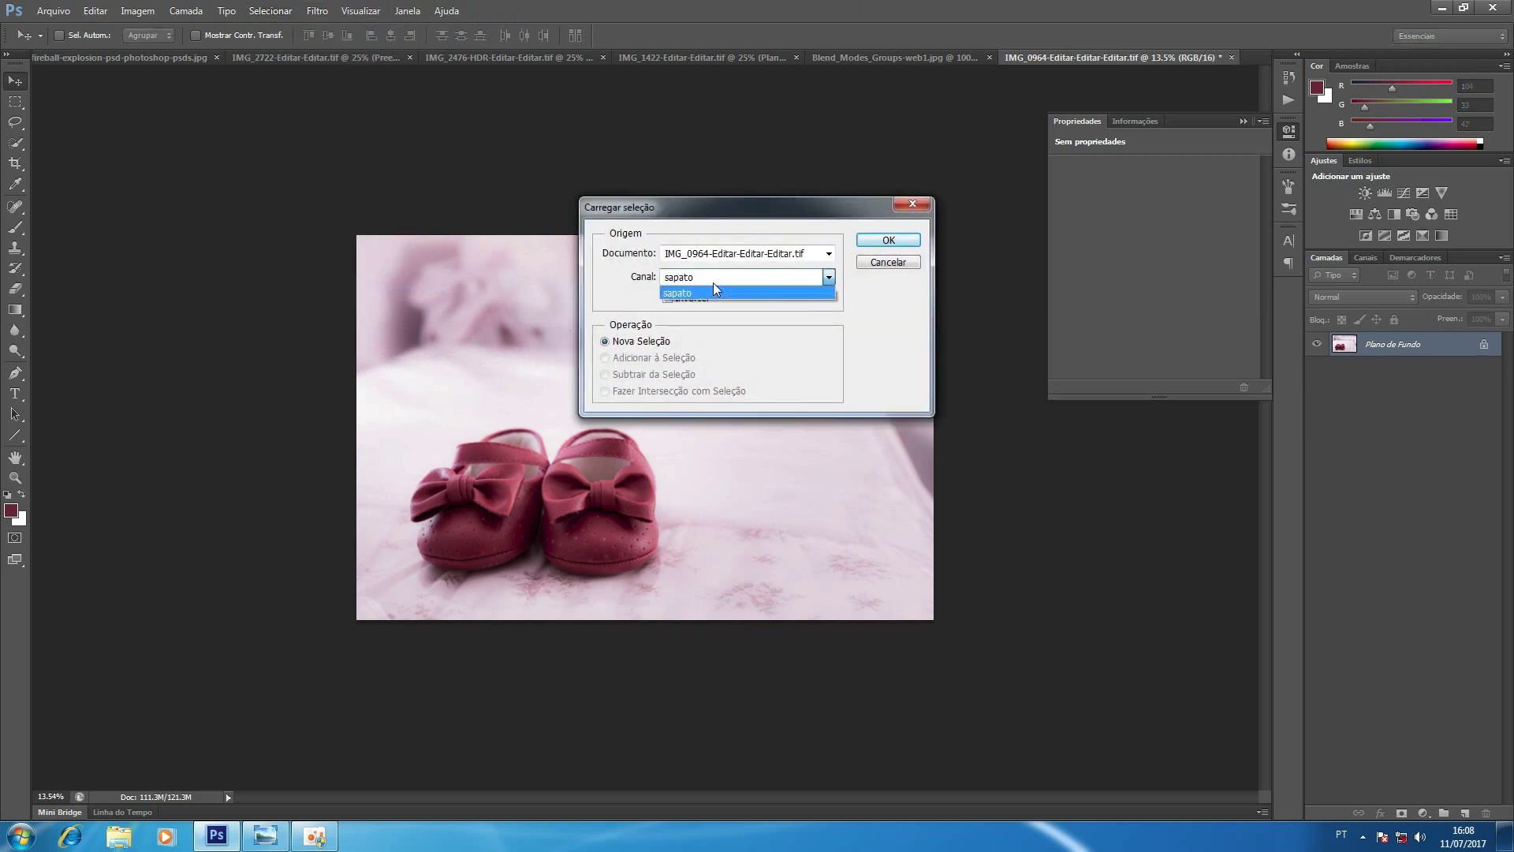
{"action": "left_click", "coordinate": [793, 277]}
{"action": "left_click", "coordinate": [887, 240]}
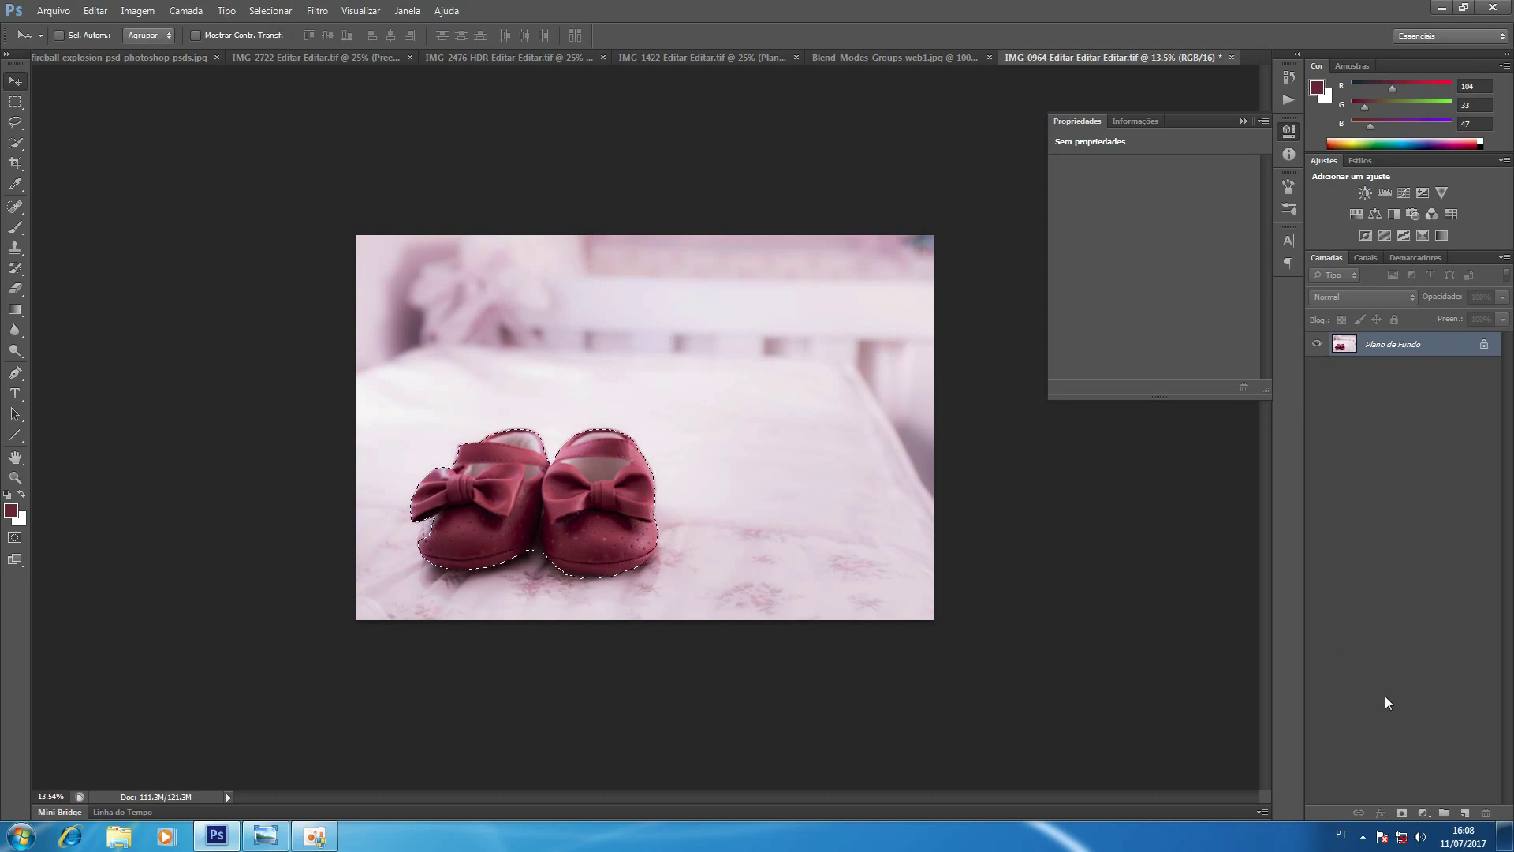
Add a solid colour fill layer in blue #2e19ae, masked to the selected shoes.
{"action": "left_click", "coordinate": [1422, 813]}
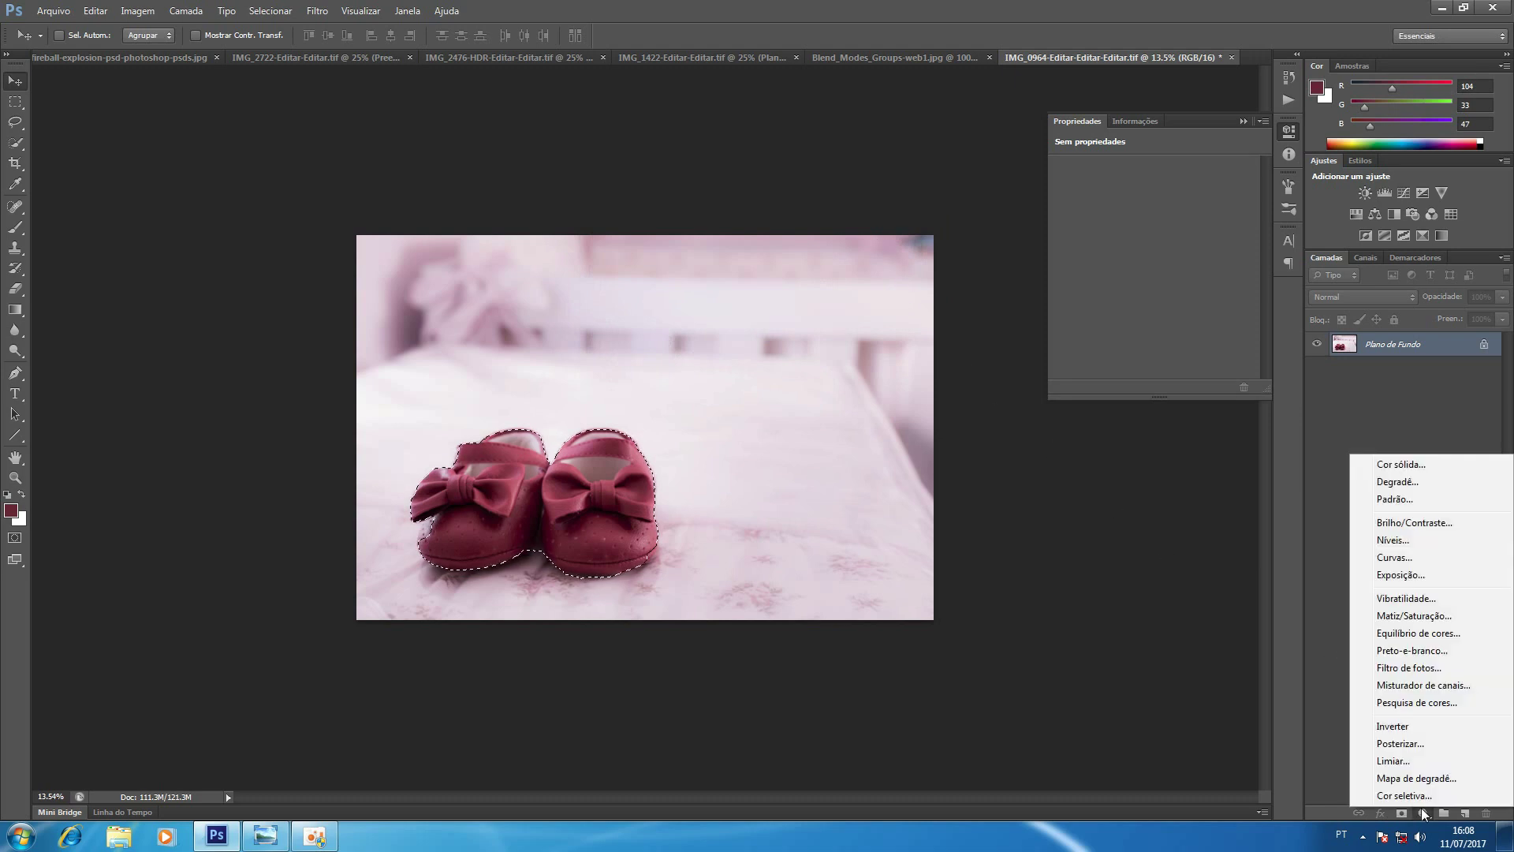
{"action": "left_click", "coordinate": [1402, 464]}
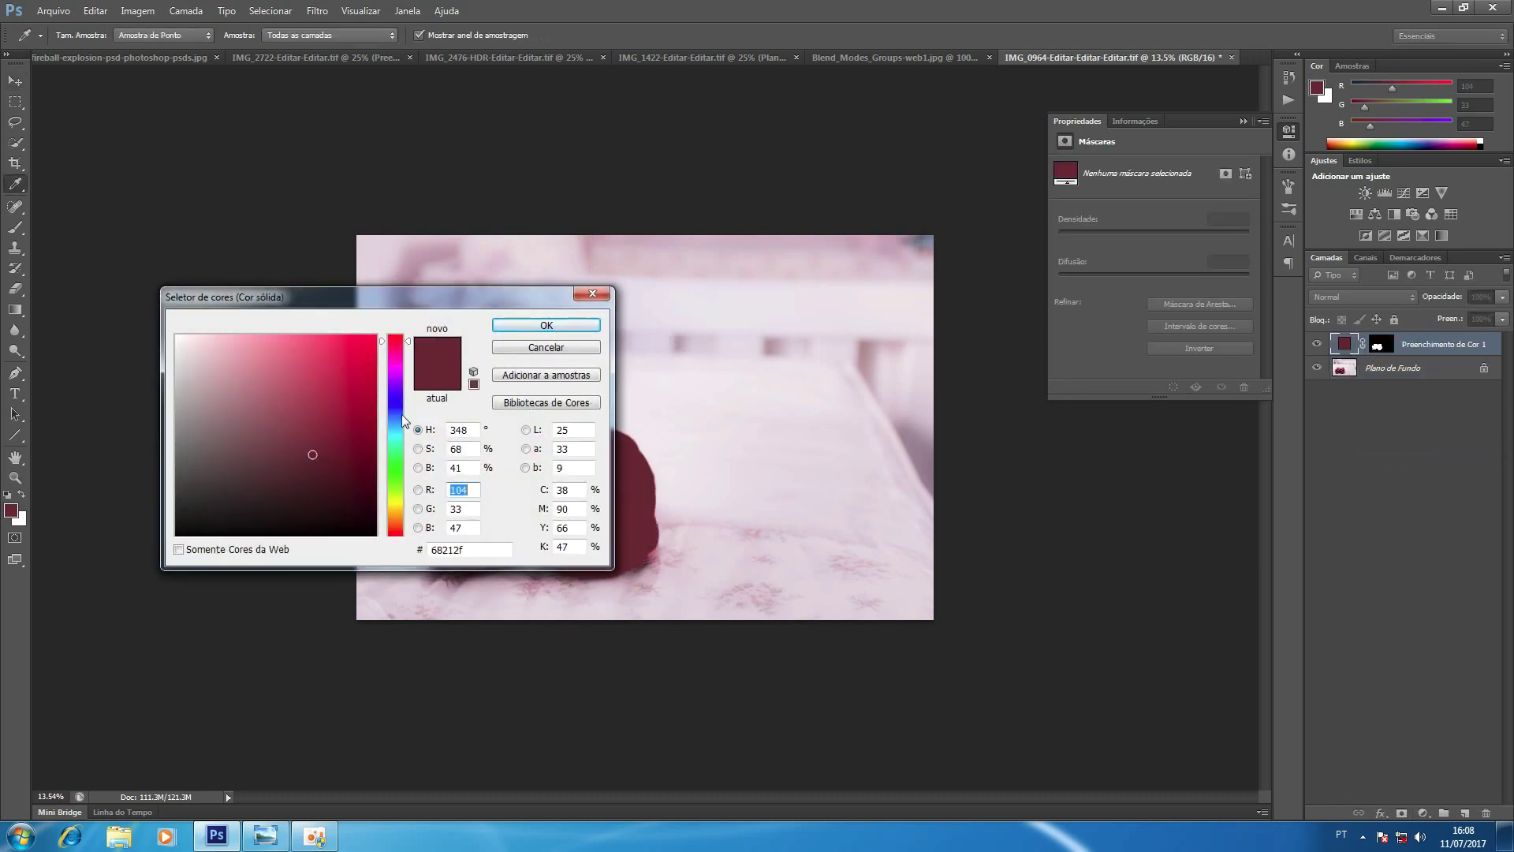
{"action": "left_click", "coordinate": [400, 397]}
{"action": "left_click", "coordinate": [353, 382]}
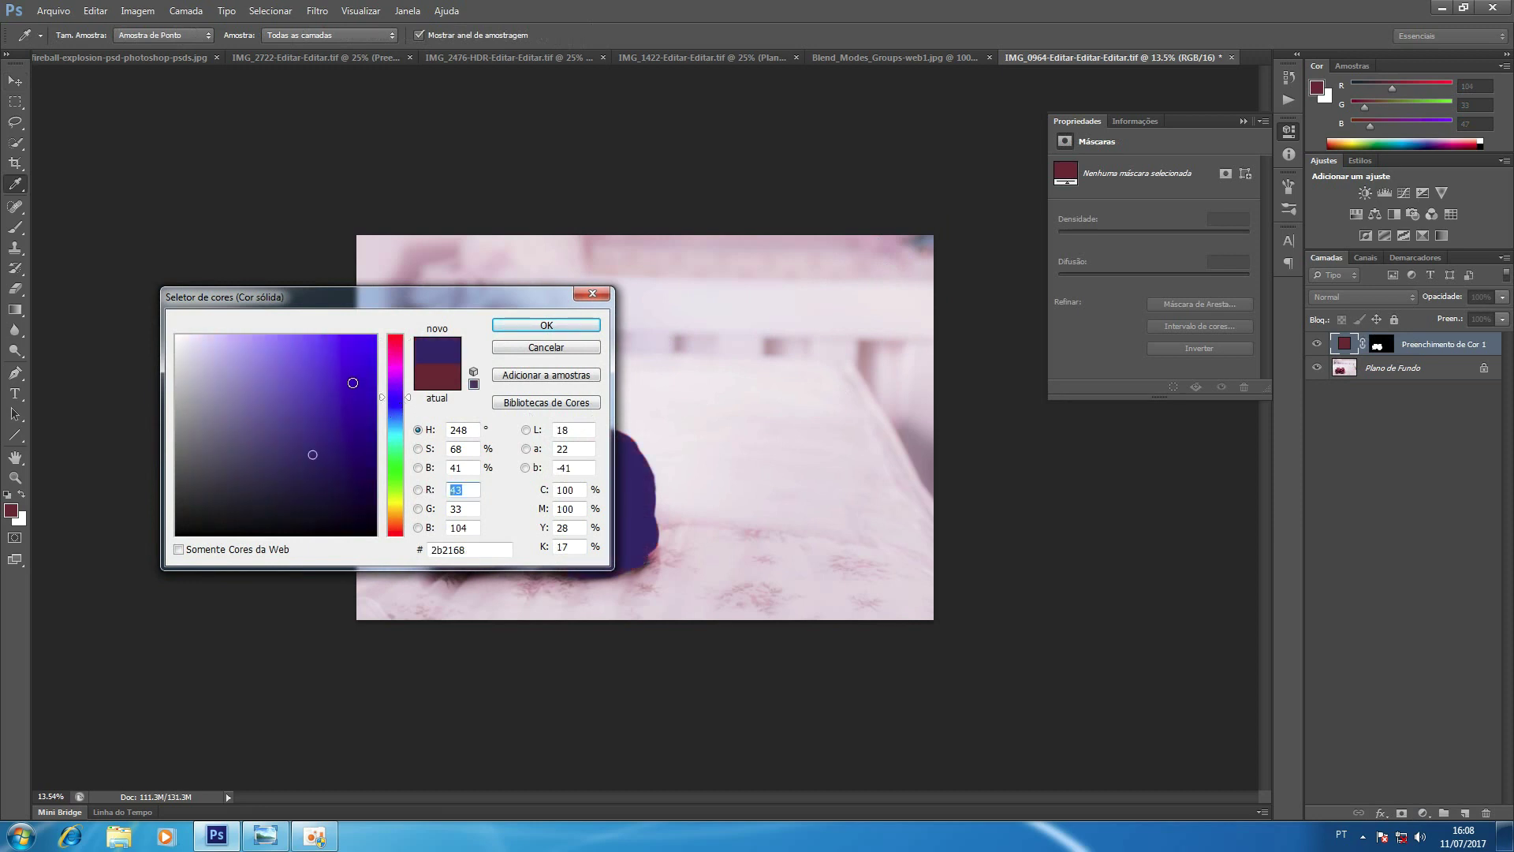
{"action": "left_click_drag", "start_coordinate": [352, 382], "coordinate": [348, 398]}
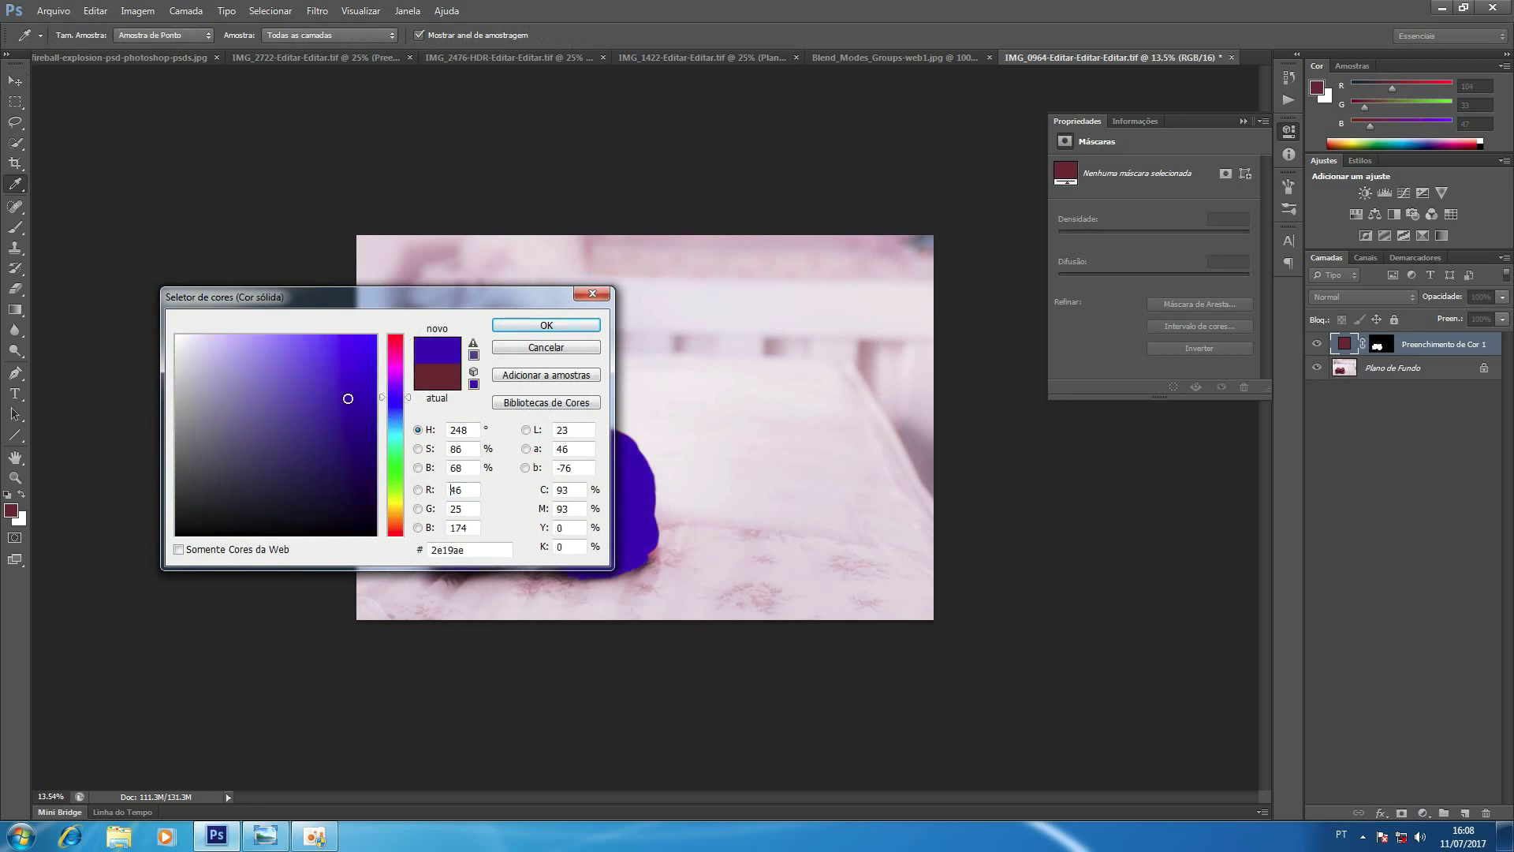
{"action": "left_click", "coordinate": [546, 327]}
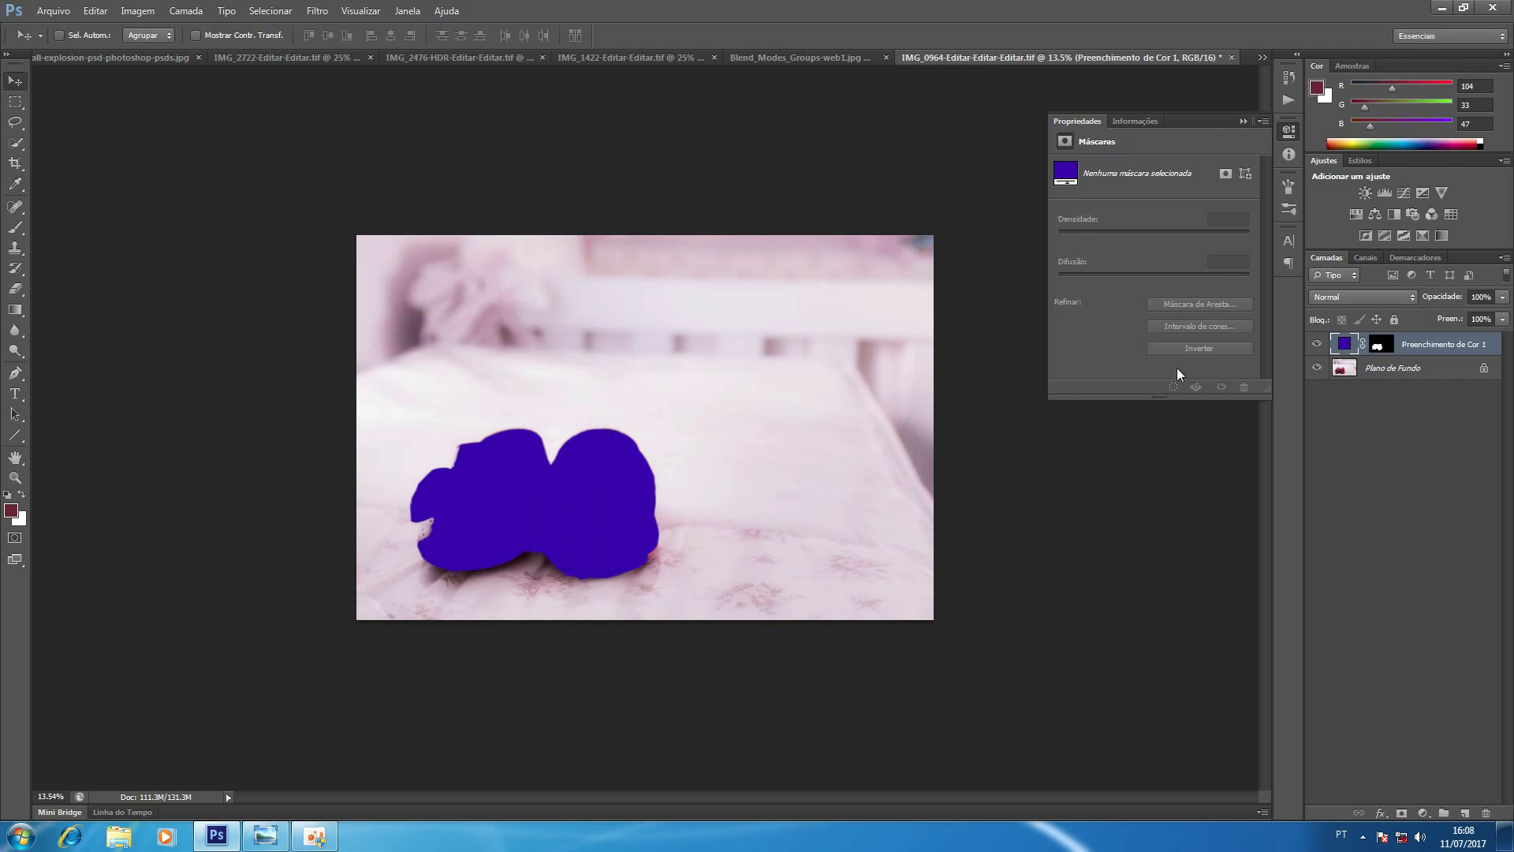
Set the blend mode of the shoes' blue fill layer to Cor, and change it to Matiz.
{"action": "left_click", "coordinate": [1338, 297]}
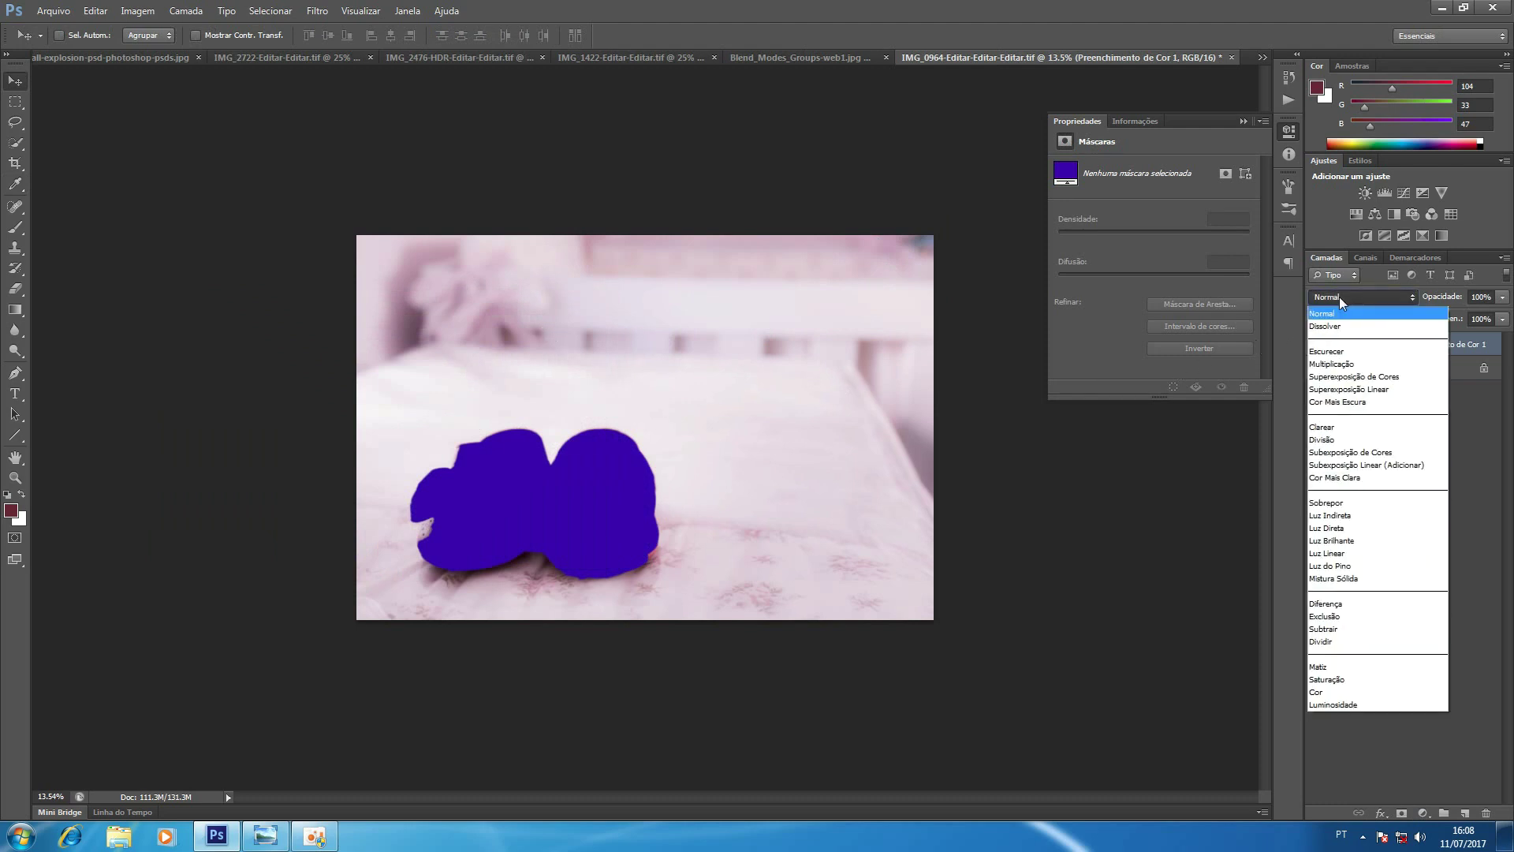
{"action": "left_click", "coordinate": [1356, 692]}
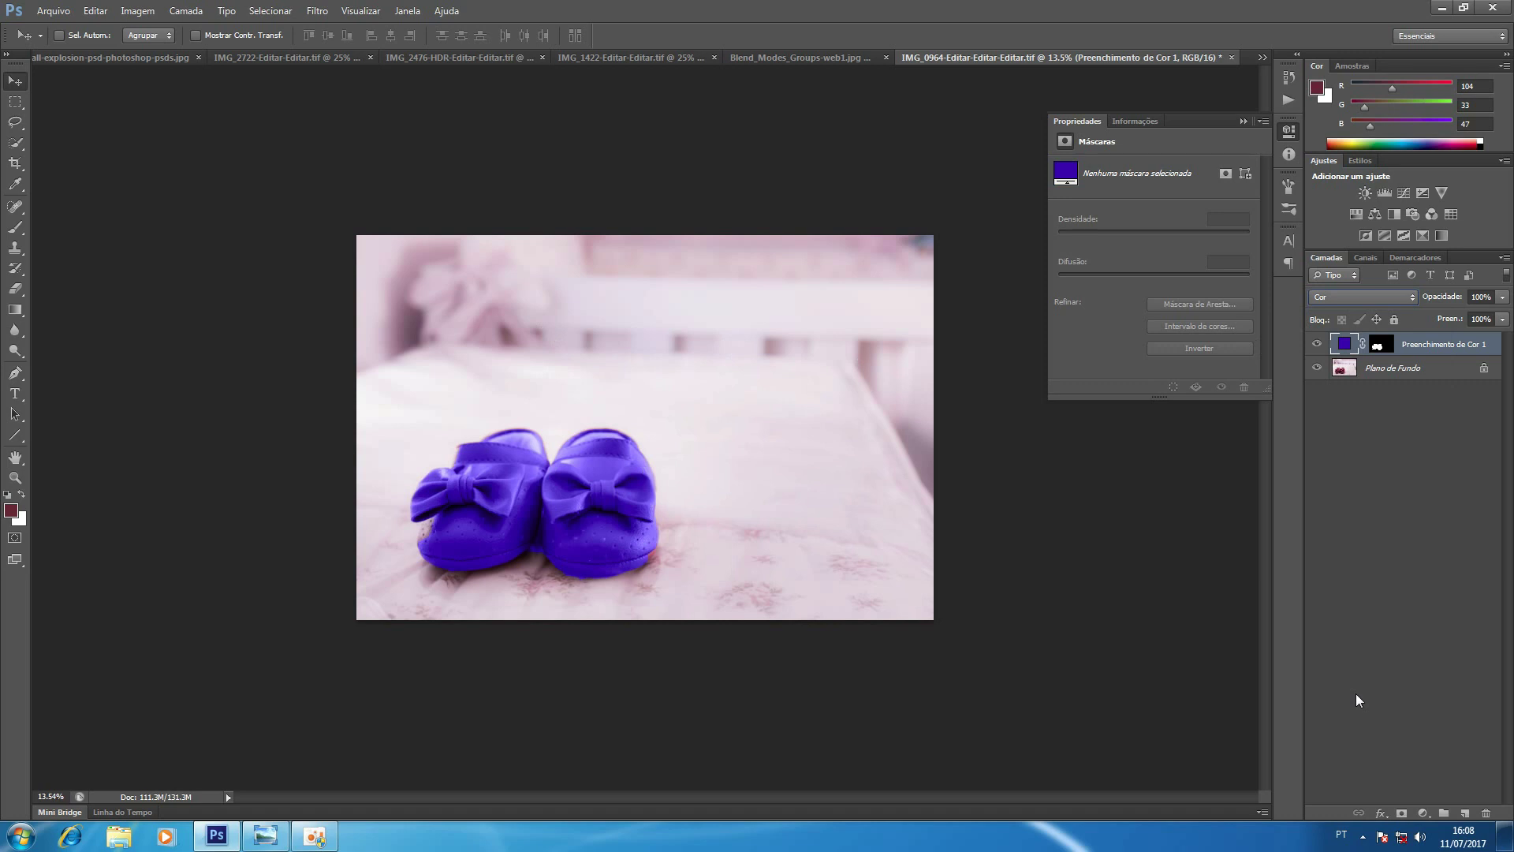
{"action": "left_click", "coordinate": [1383, 295]}
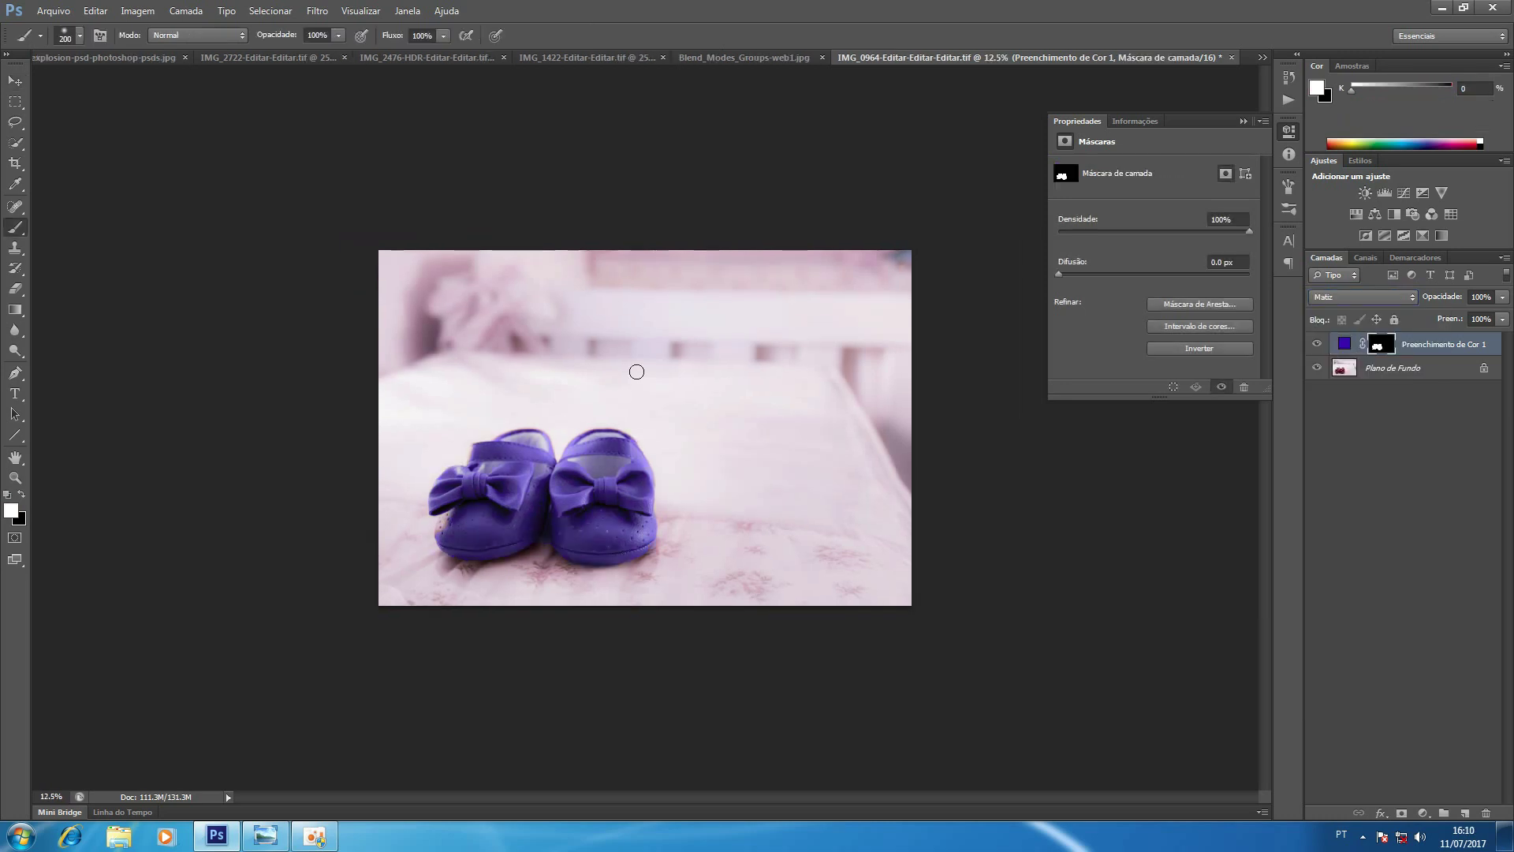